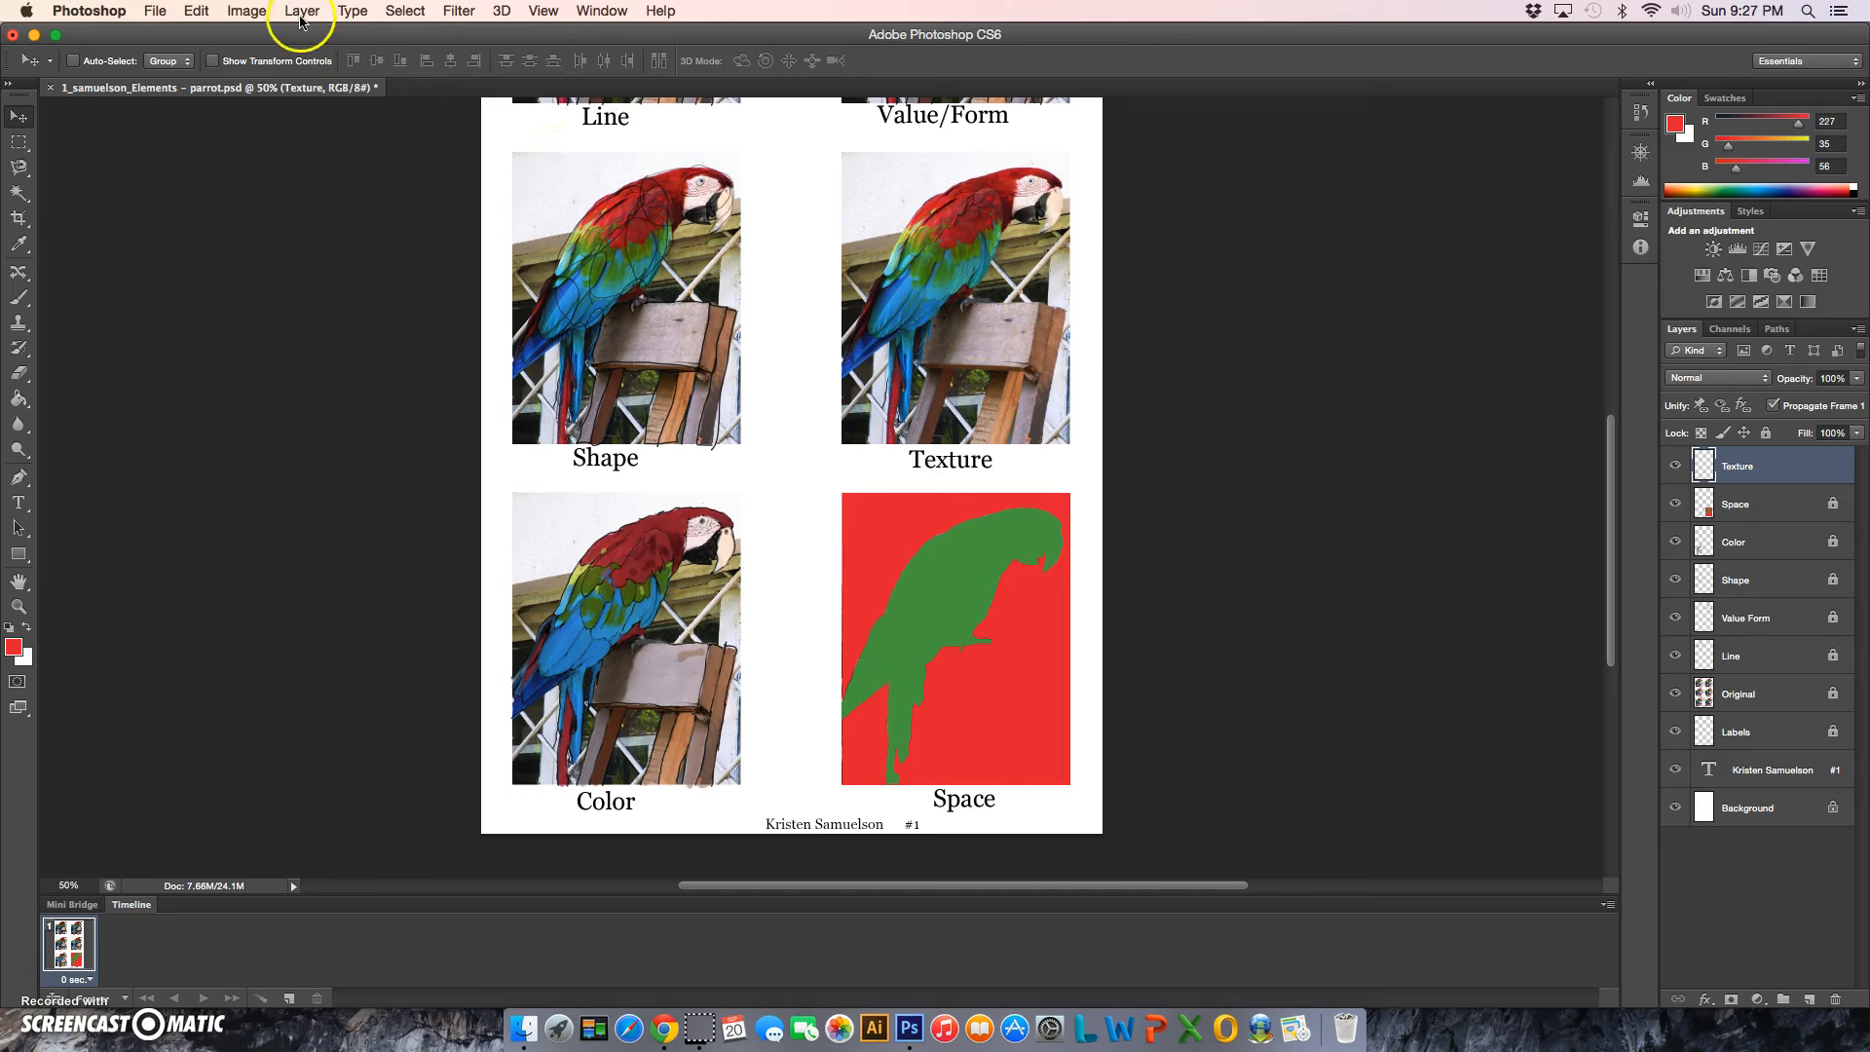
Load the saved parrot silhouette channel as a new selection in the Space picture.
left_click(403, 14)
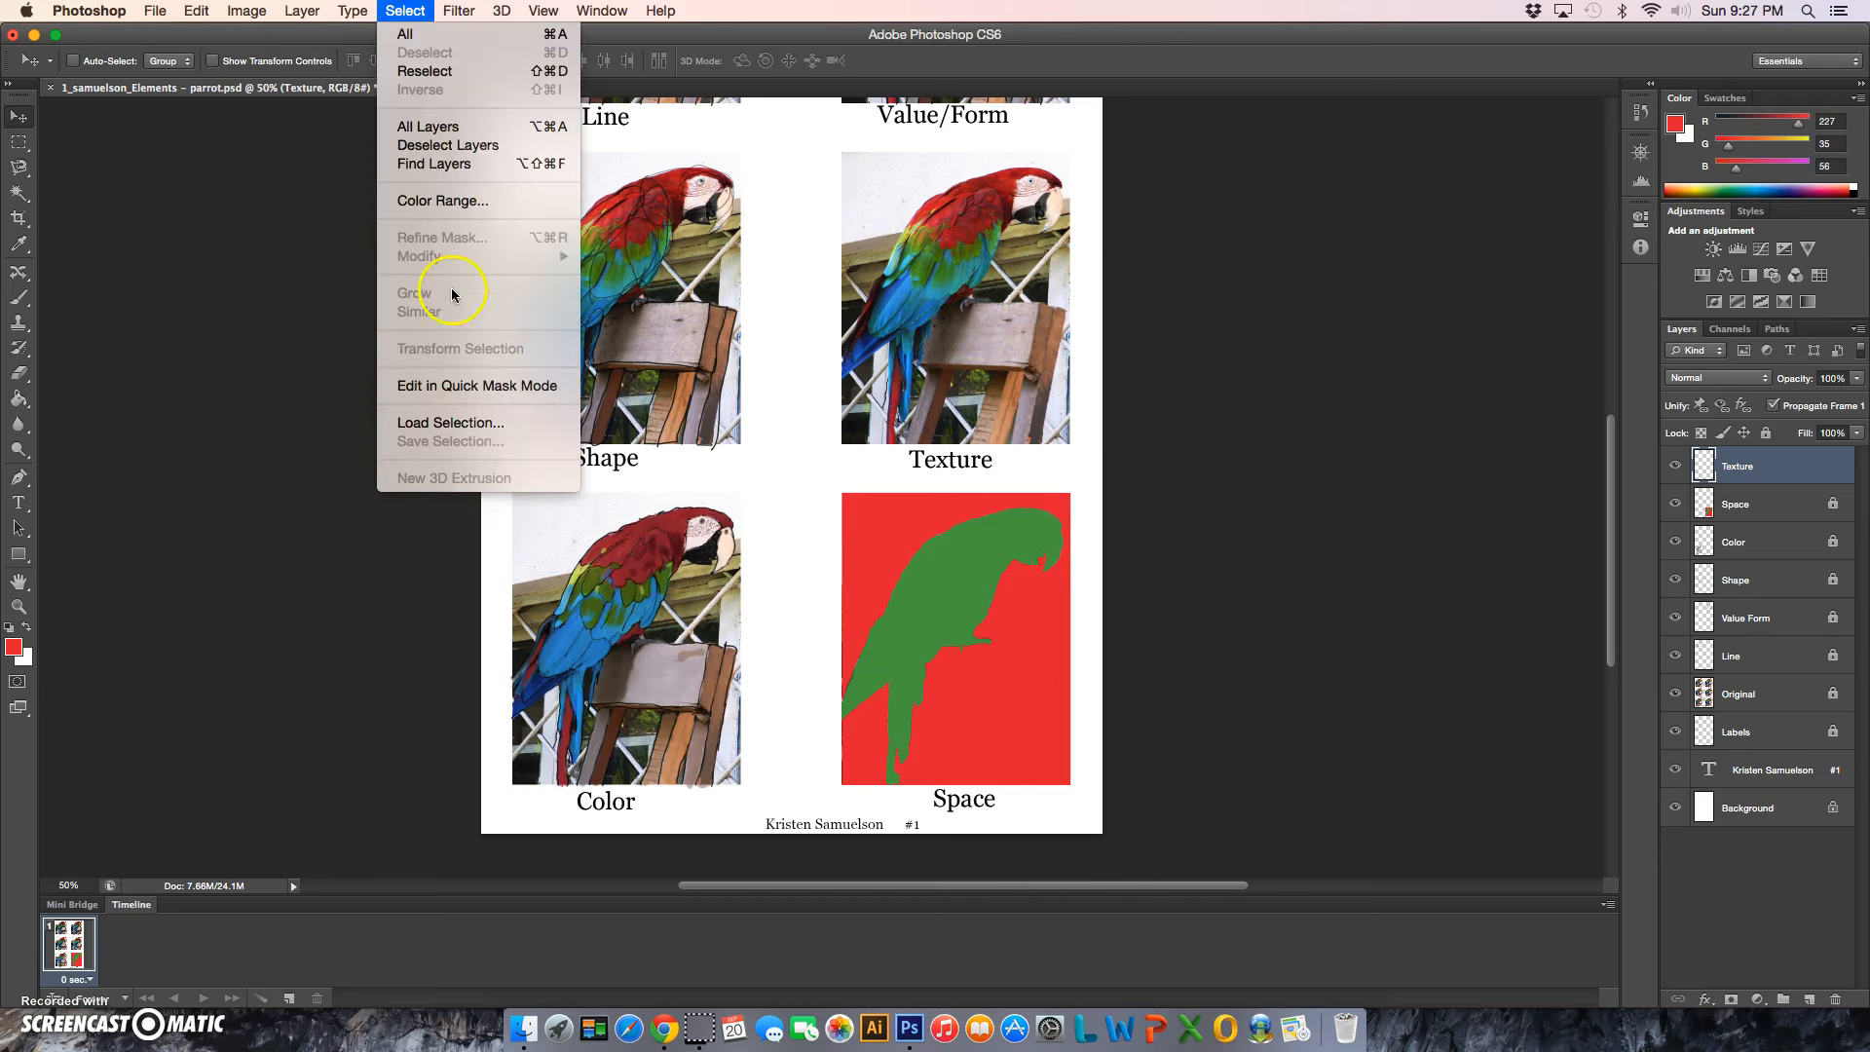
left_click(458, 423)
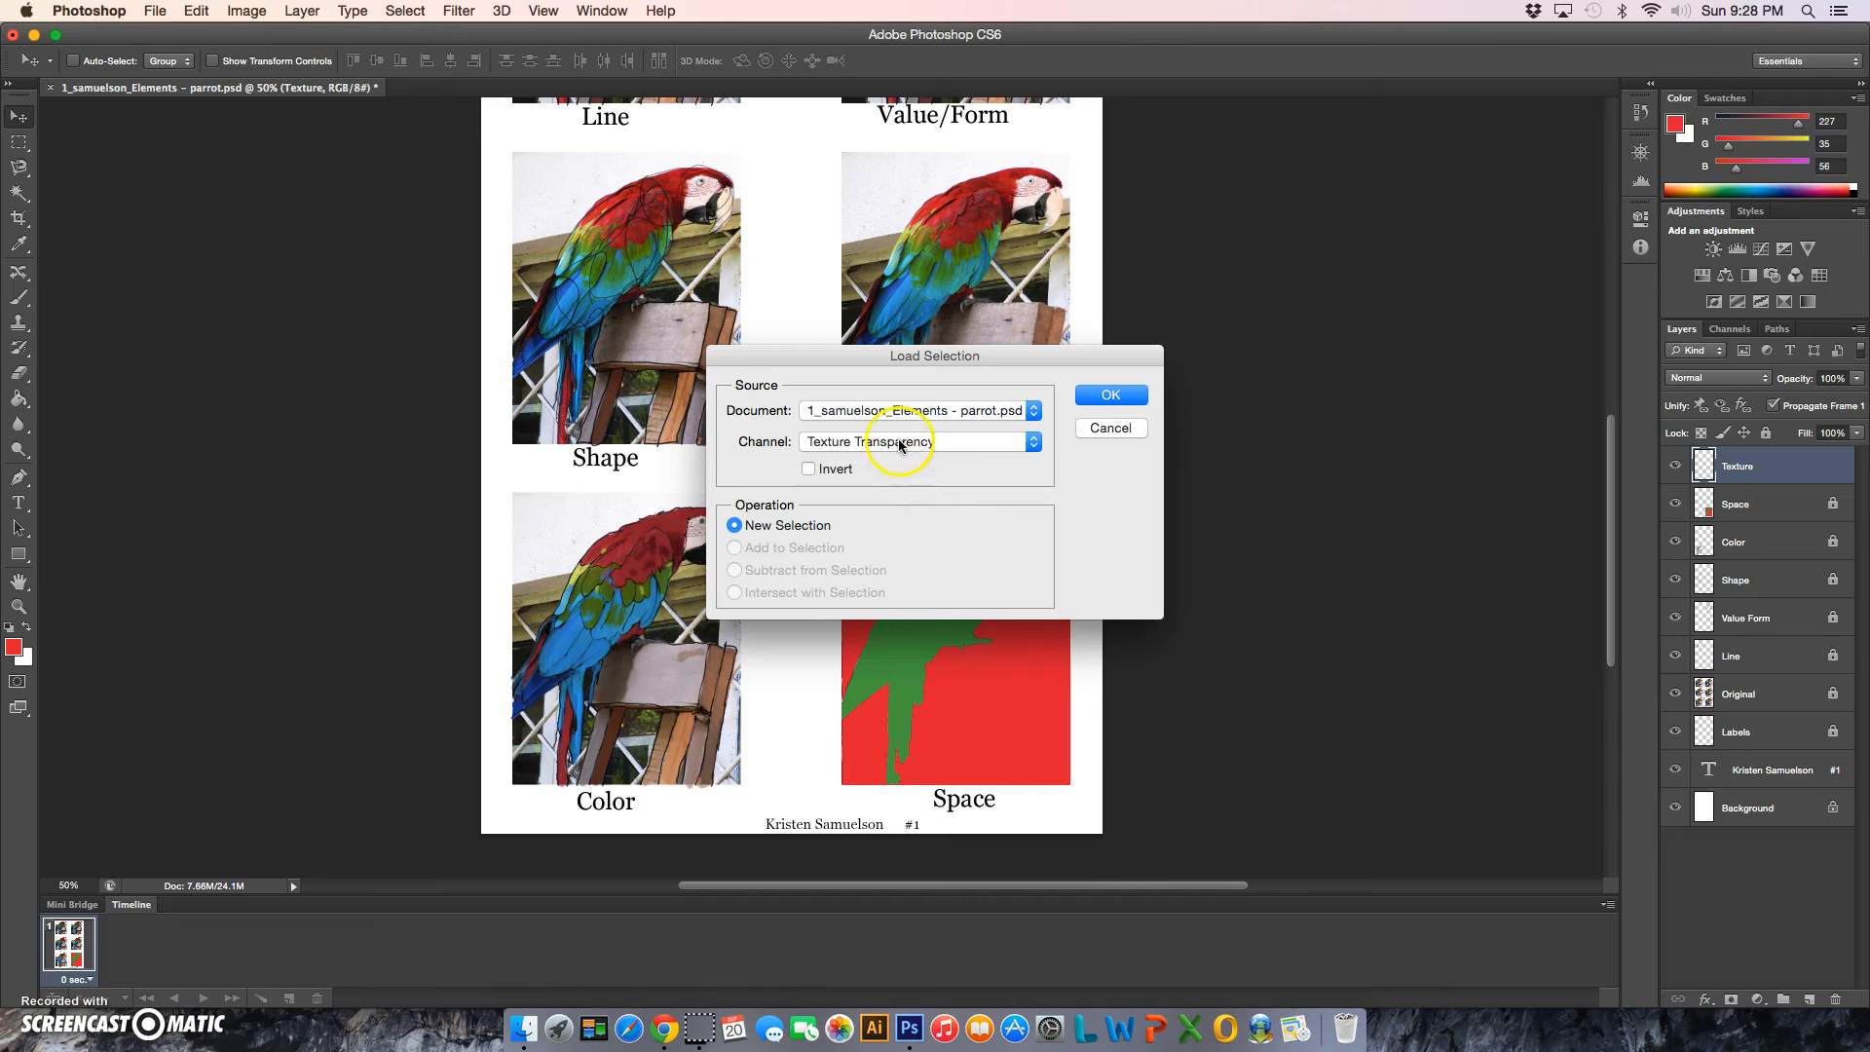
left_click(898, 441)
left_click(899, 488)
left_click(1108, 400)
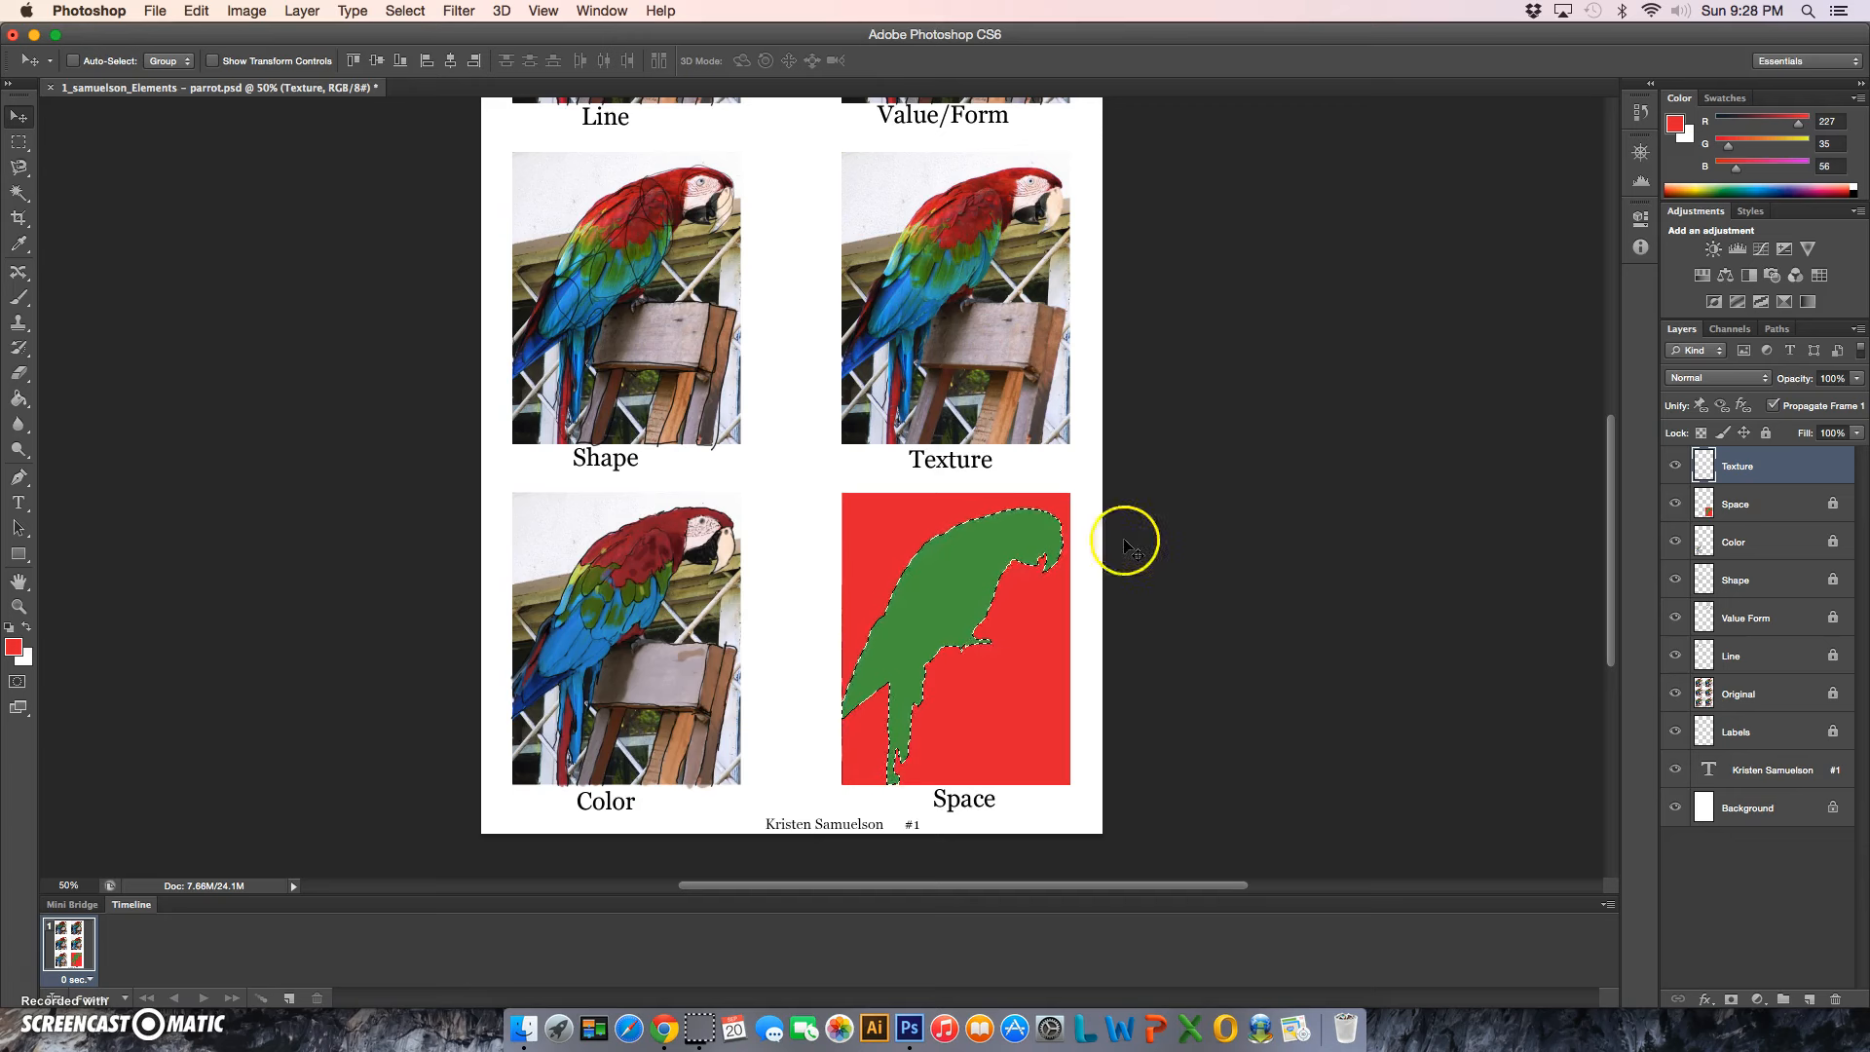
Set the background colour to the green sampled from the Space parrot (4da247).
left_click(26, 664)
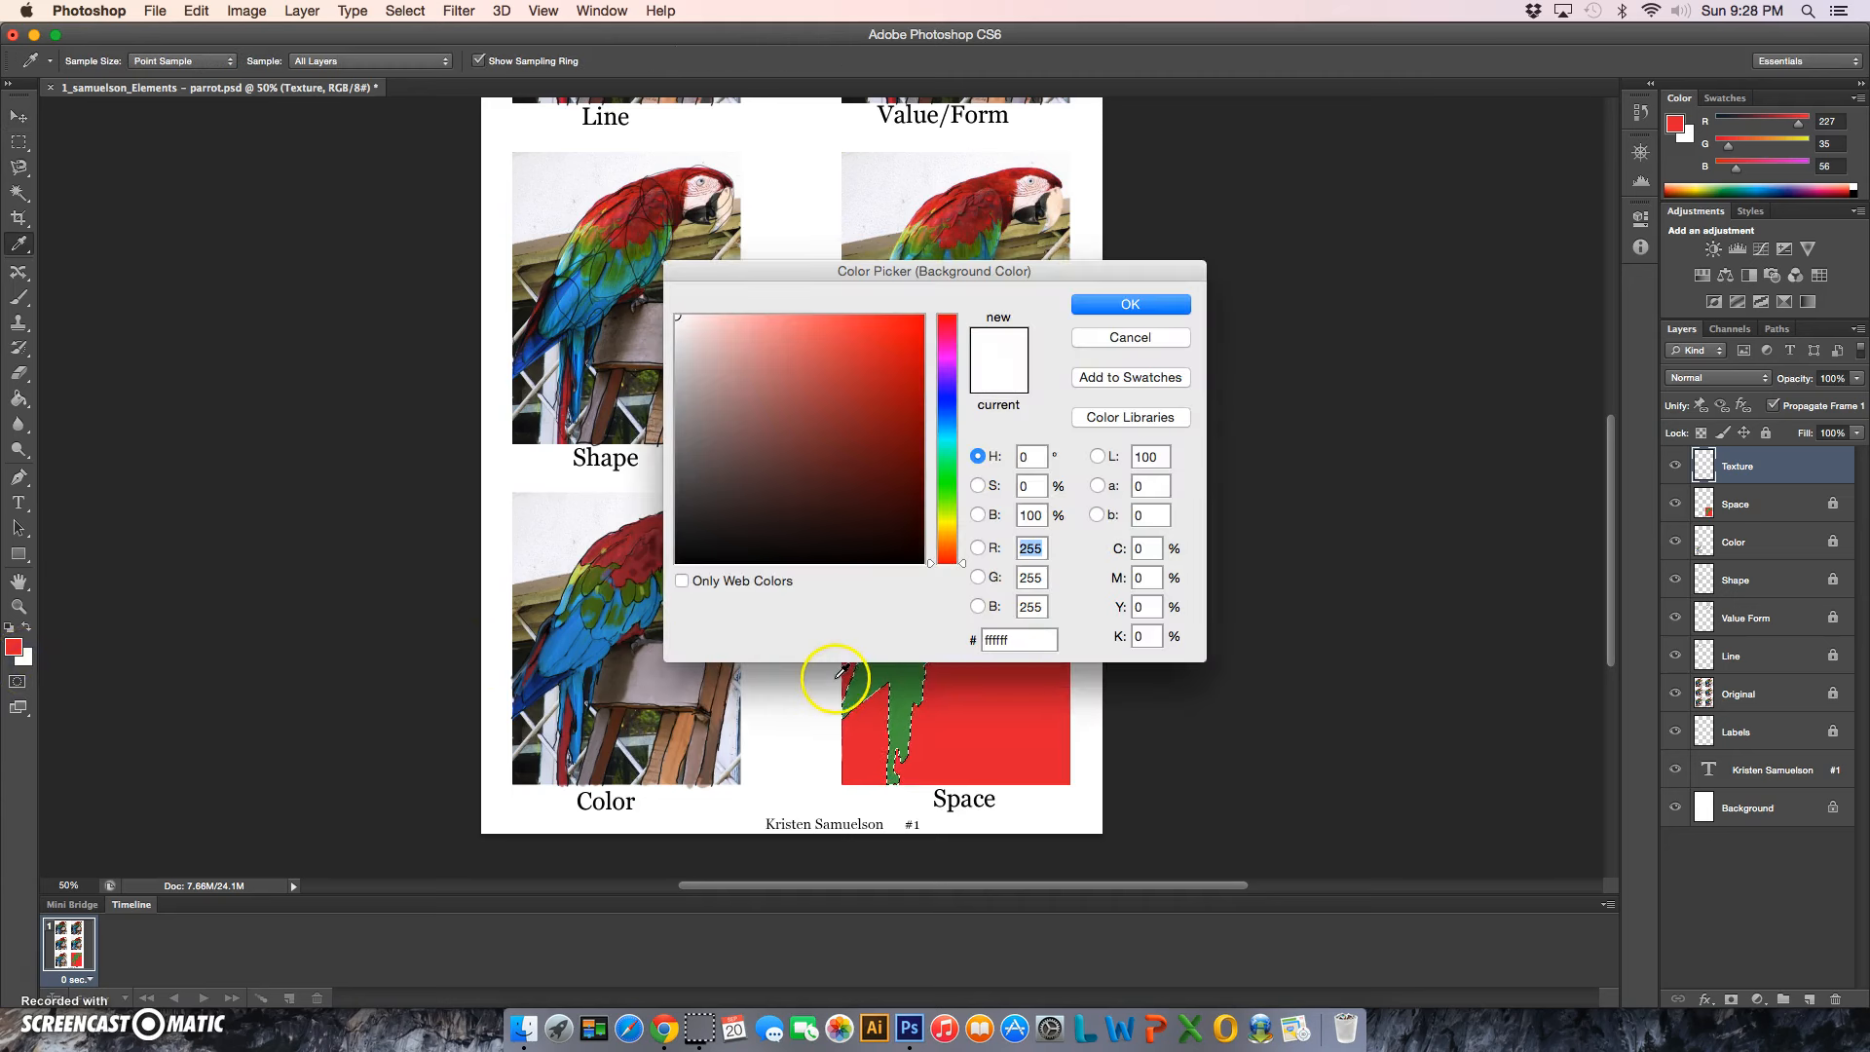
left_click(903, 699)
left_click(905, 702)
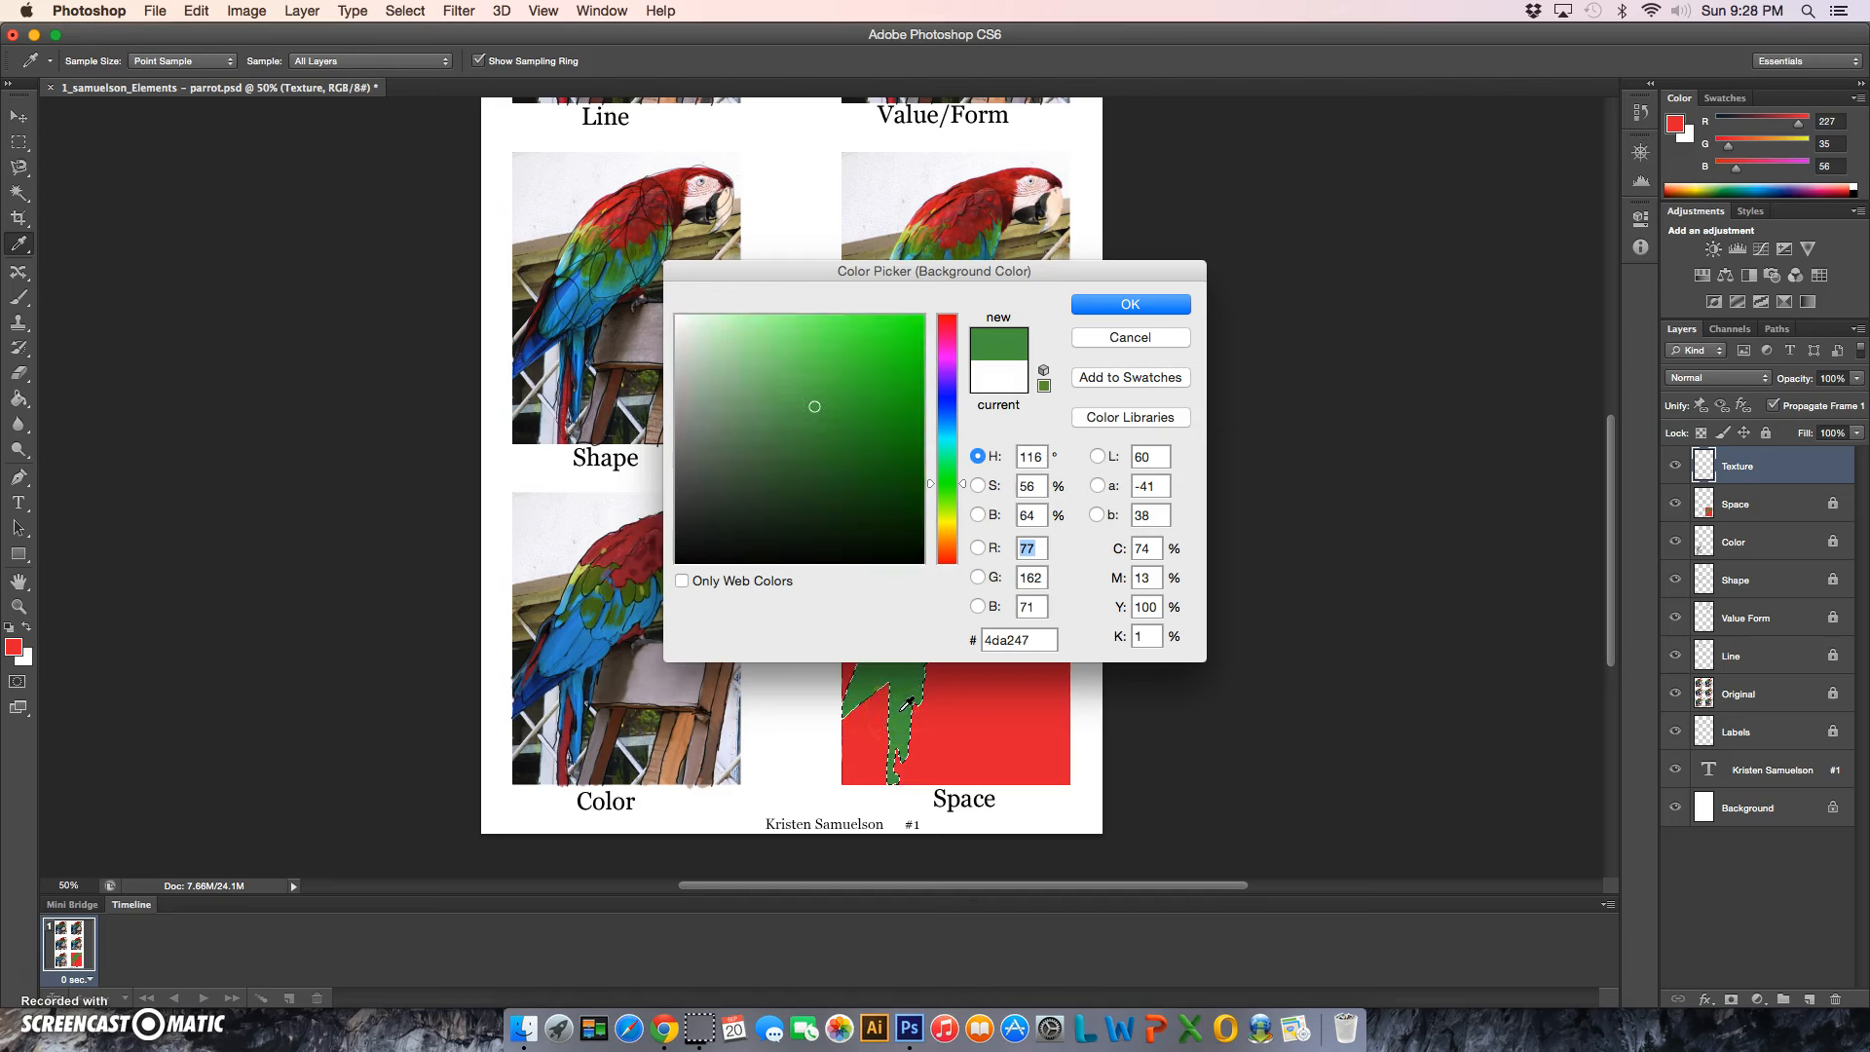
left_click(1127, 306)
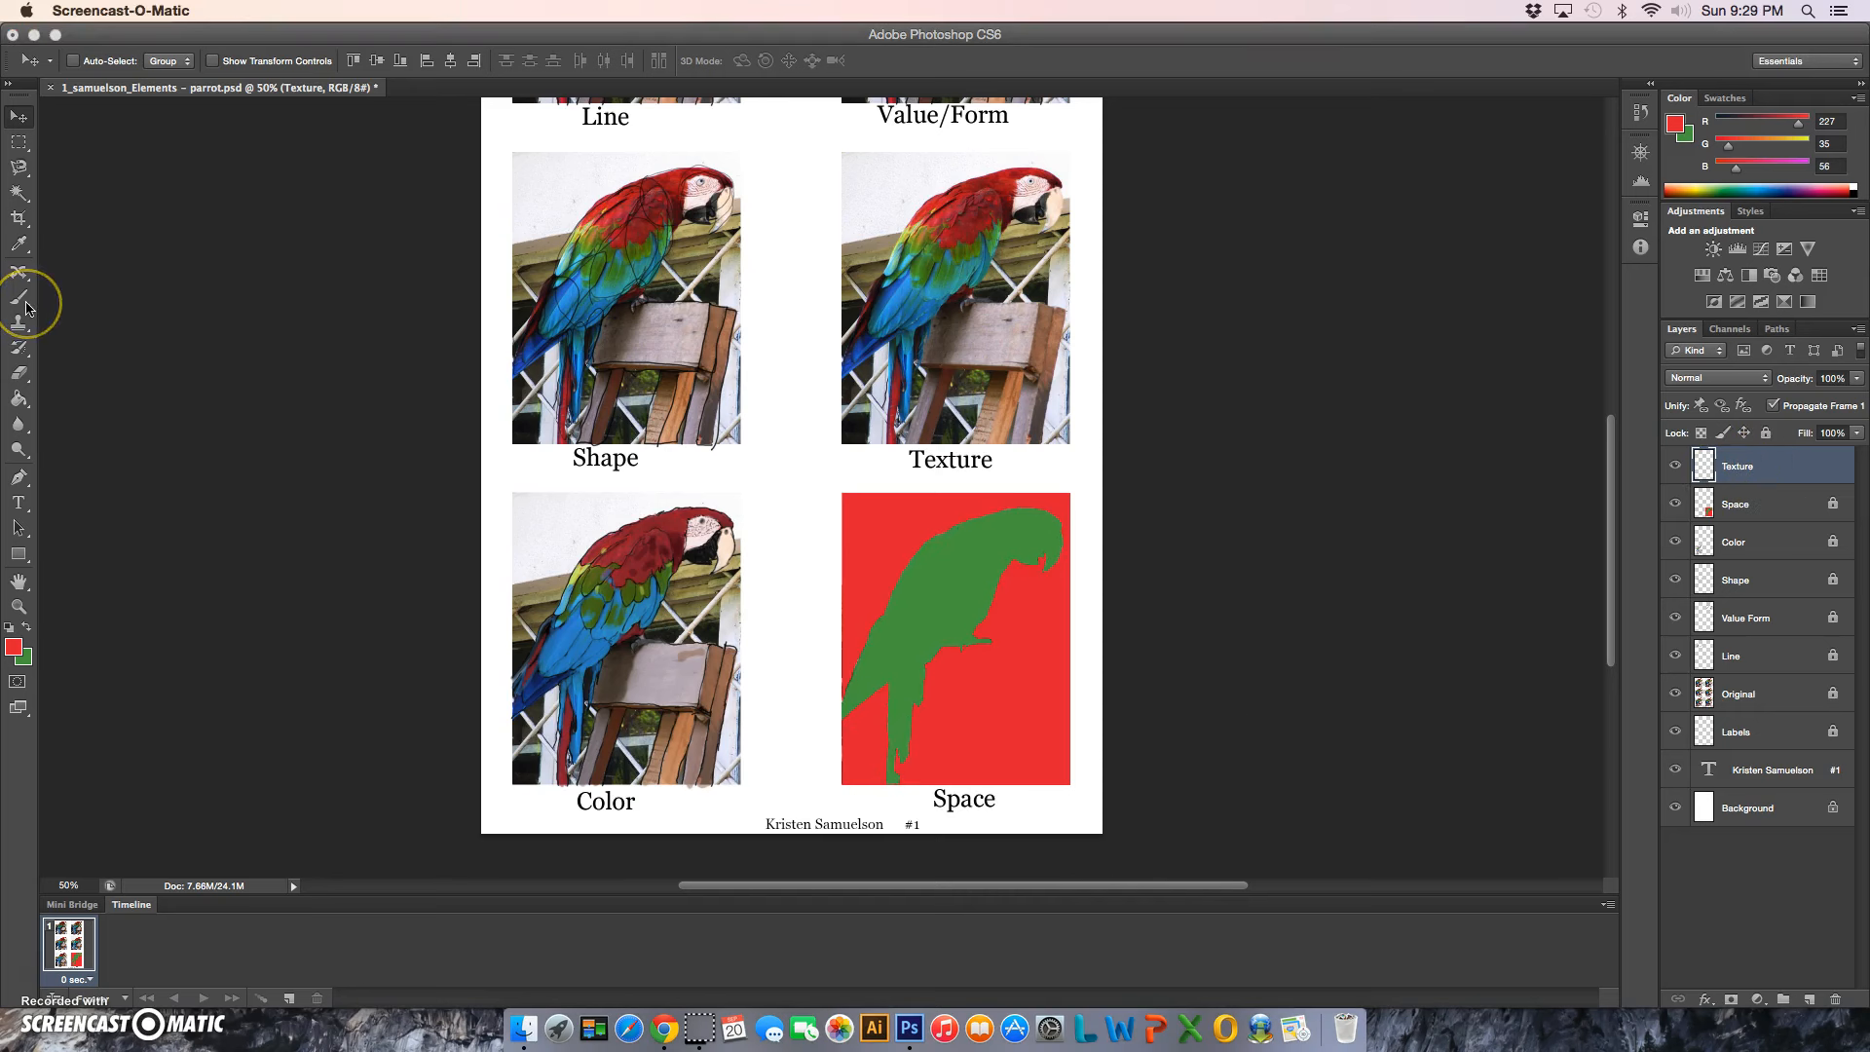
Activate the Brush tool and set its size to 41 px.
left_click(14, 301)
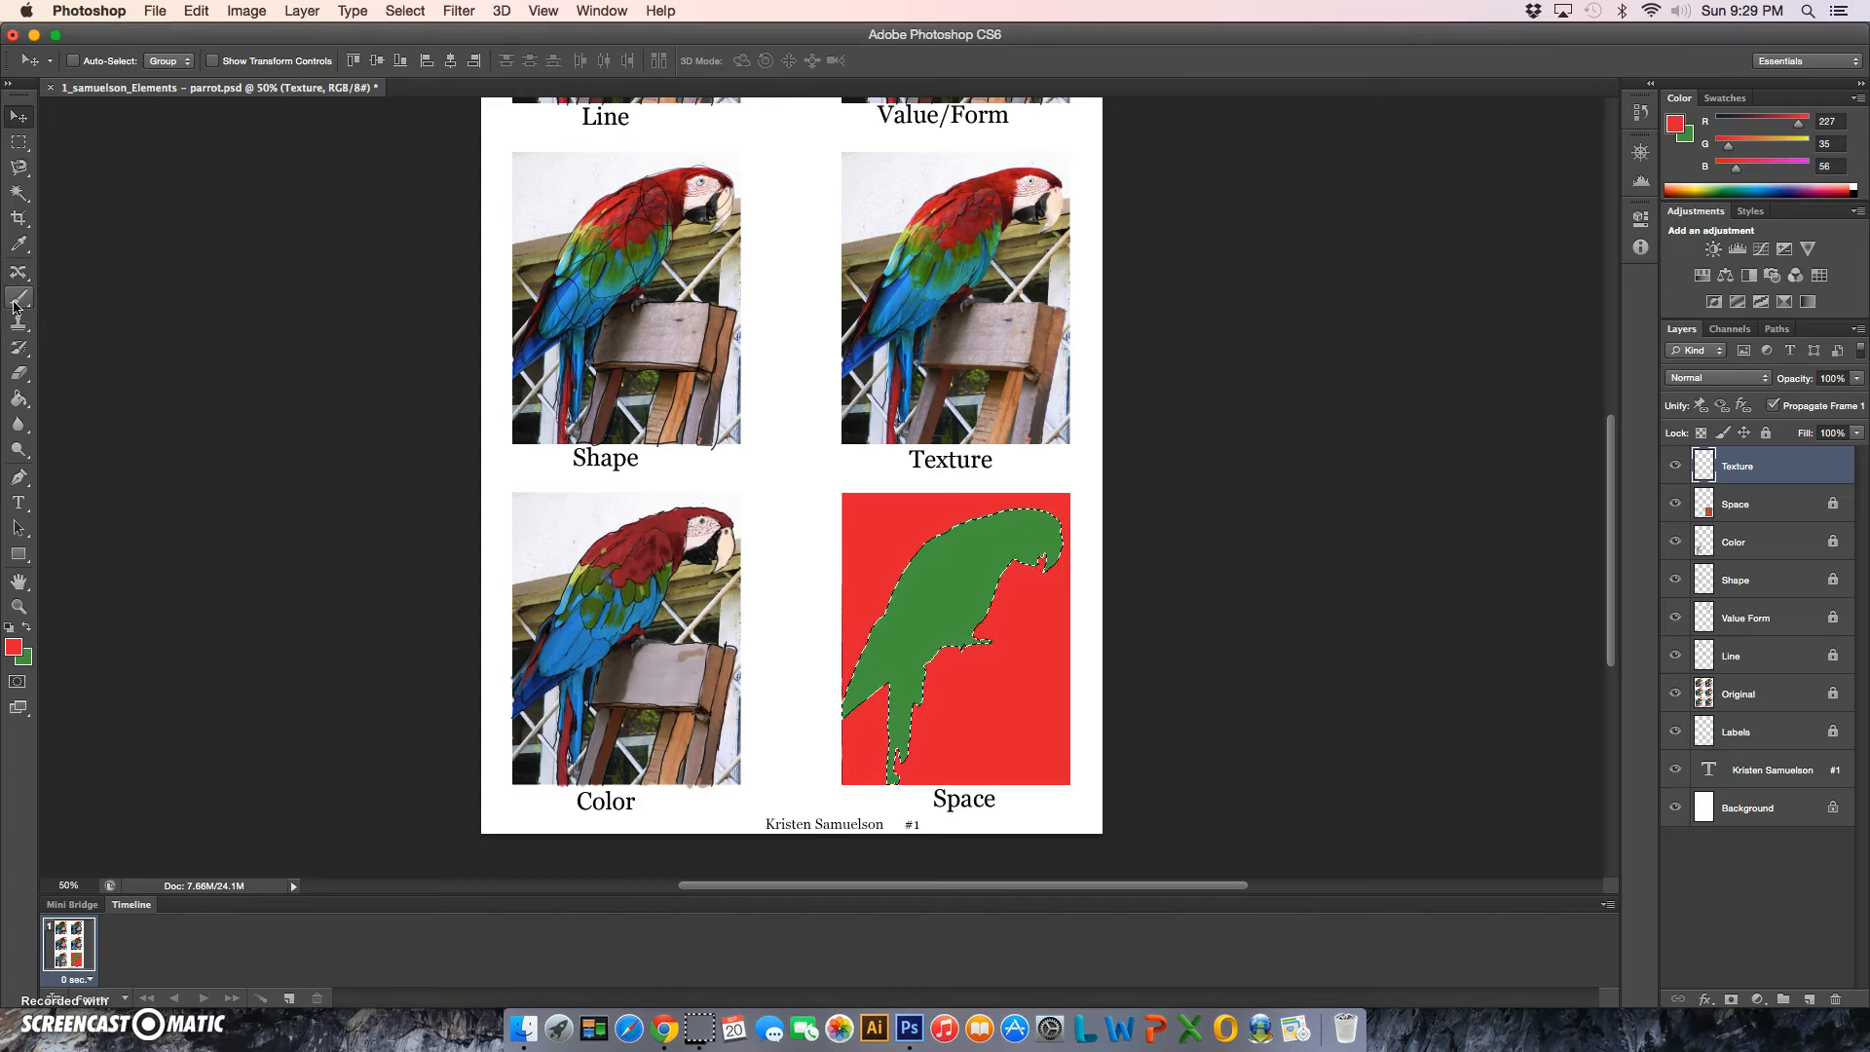
left_click(13, 304)
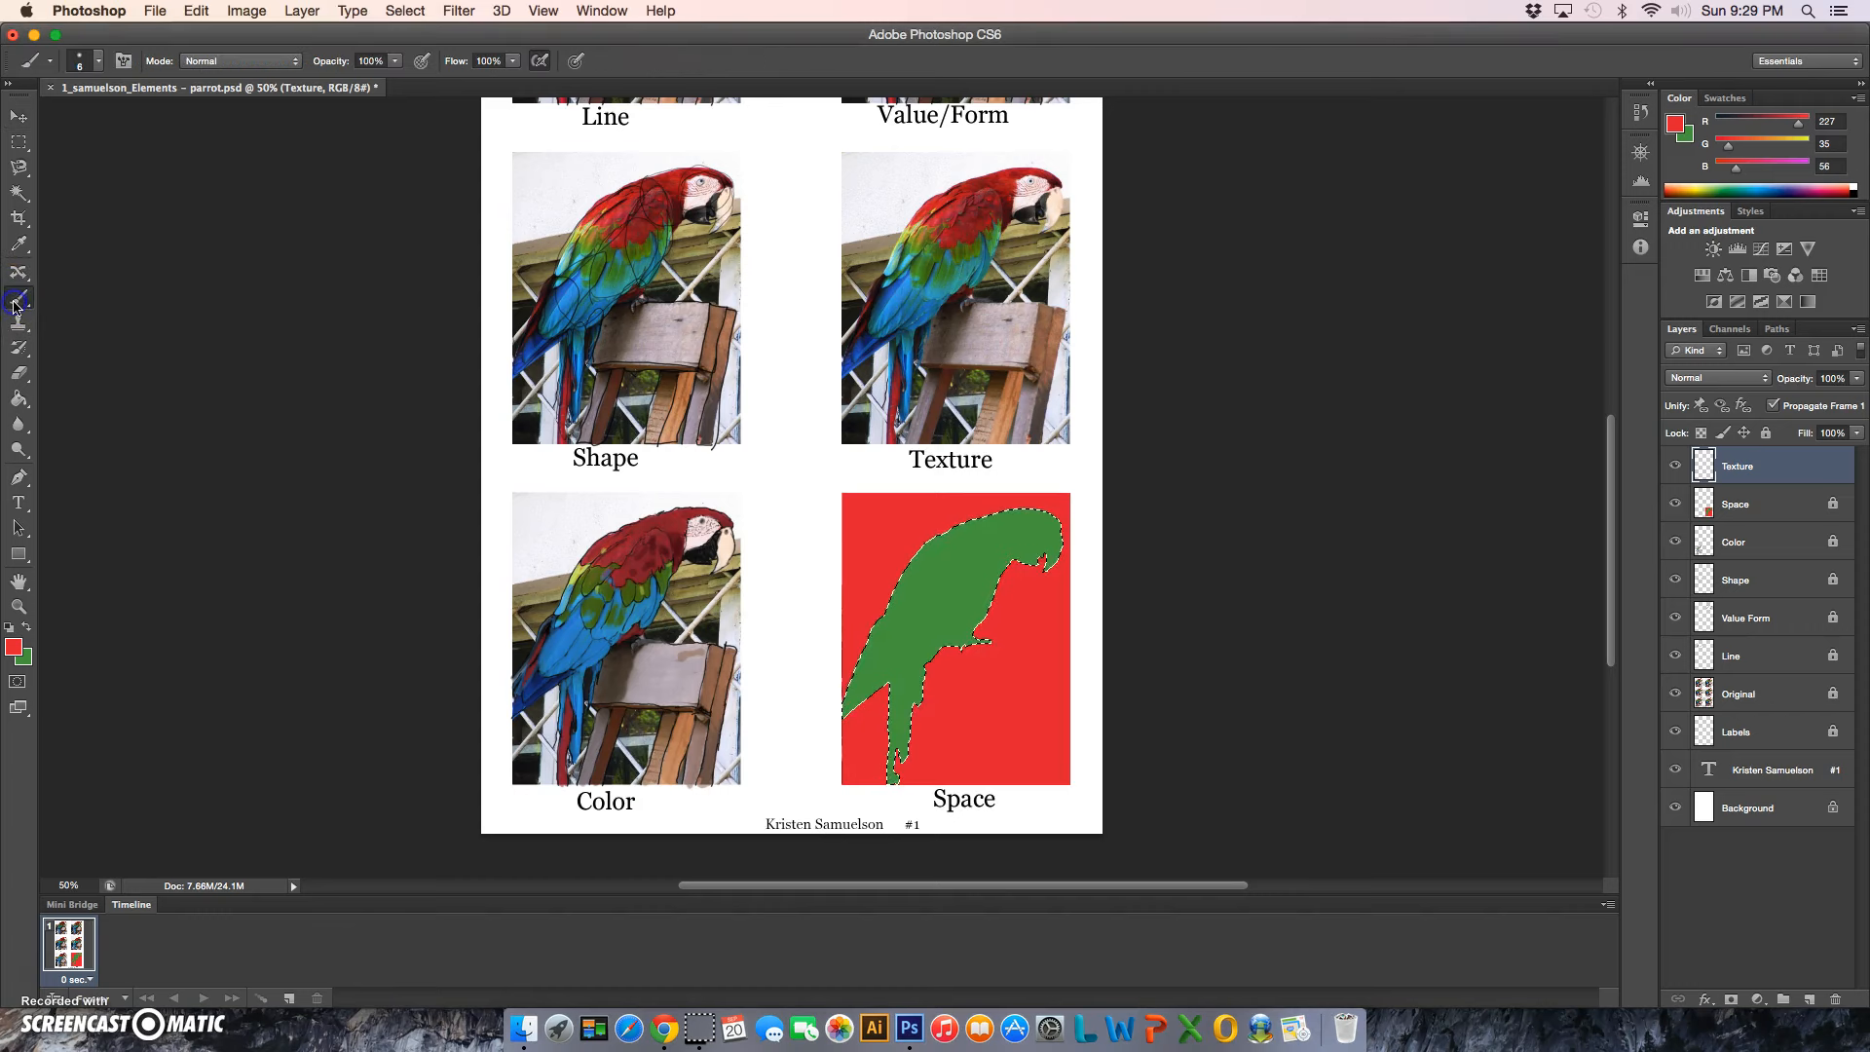
left_click(99, 62)
left_click_drag(65, 121, 69, 120)
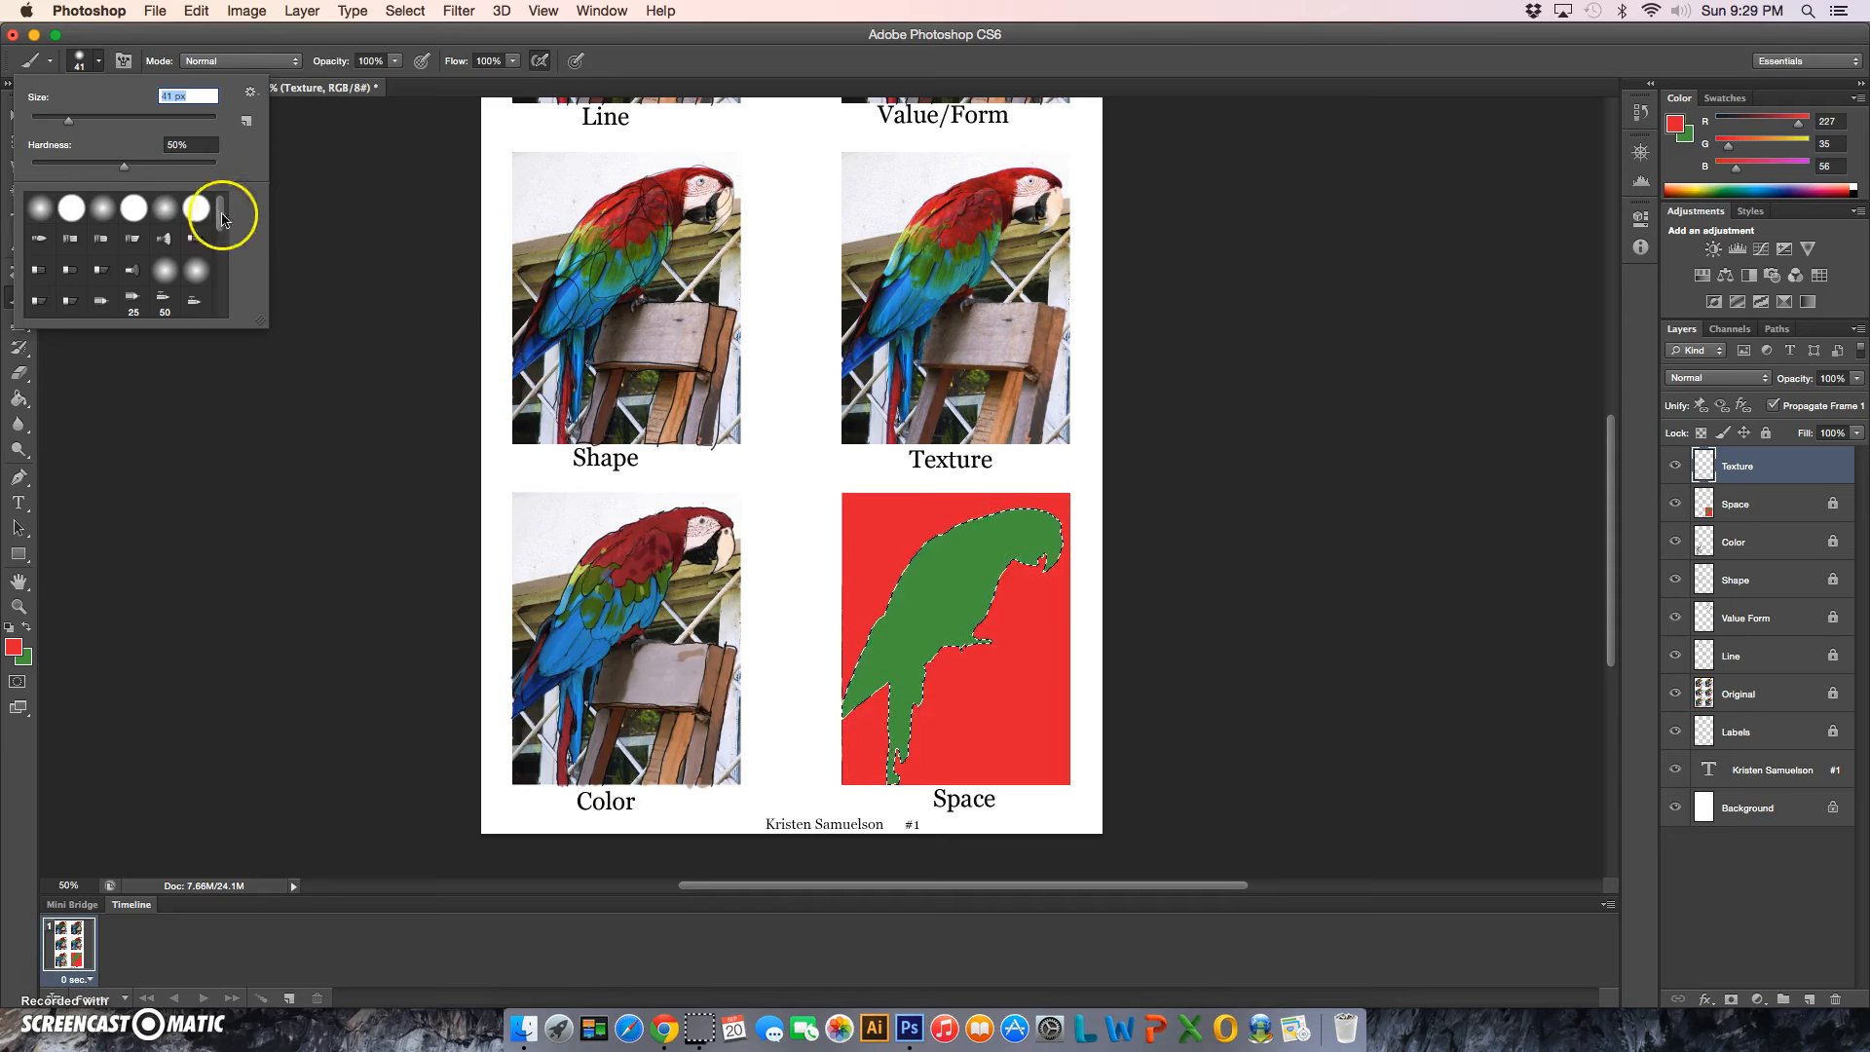
left_click(1039, 39)
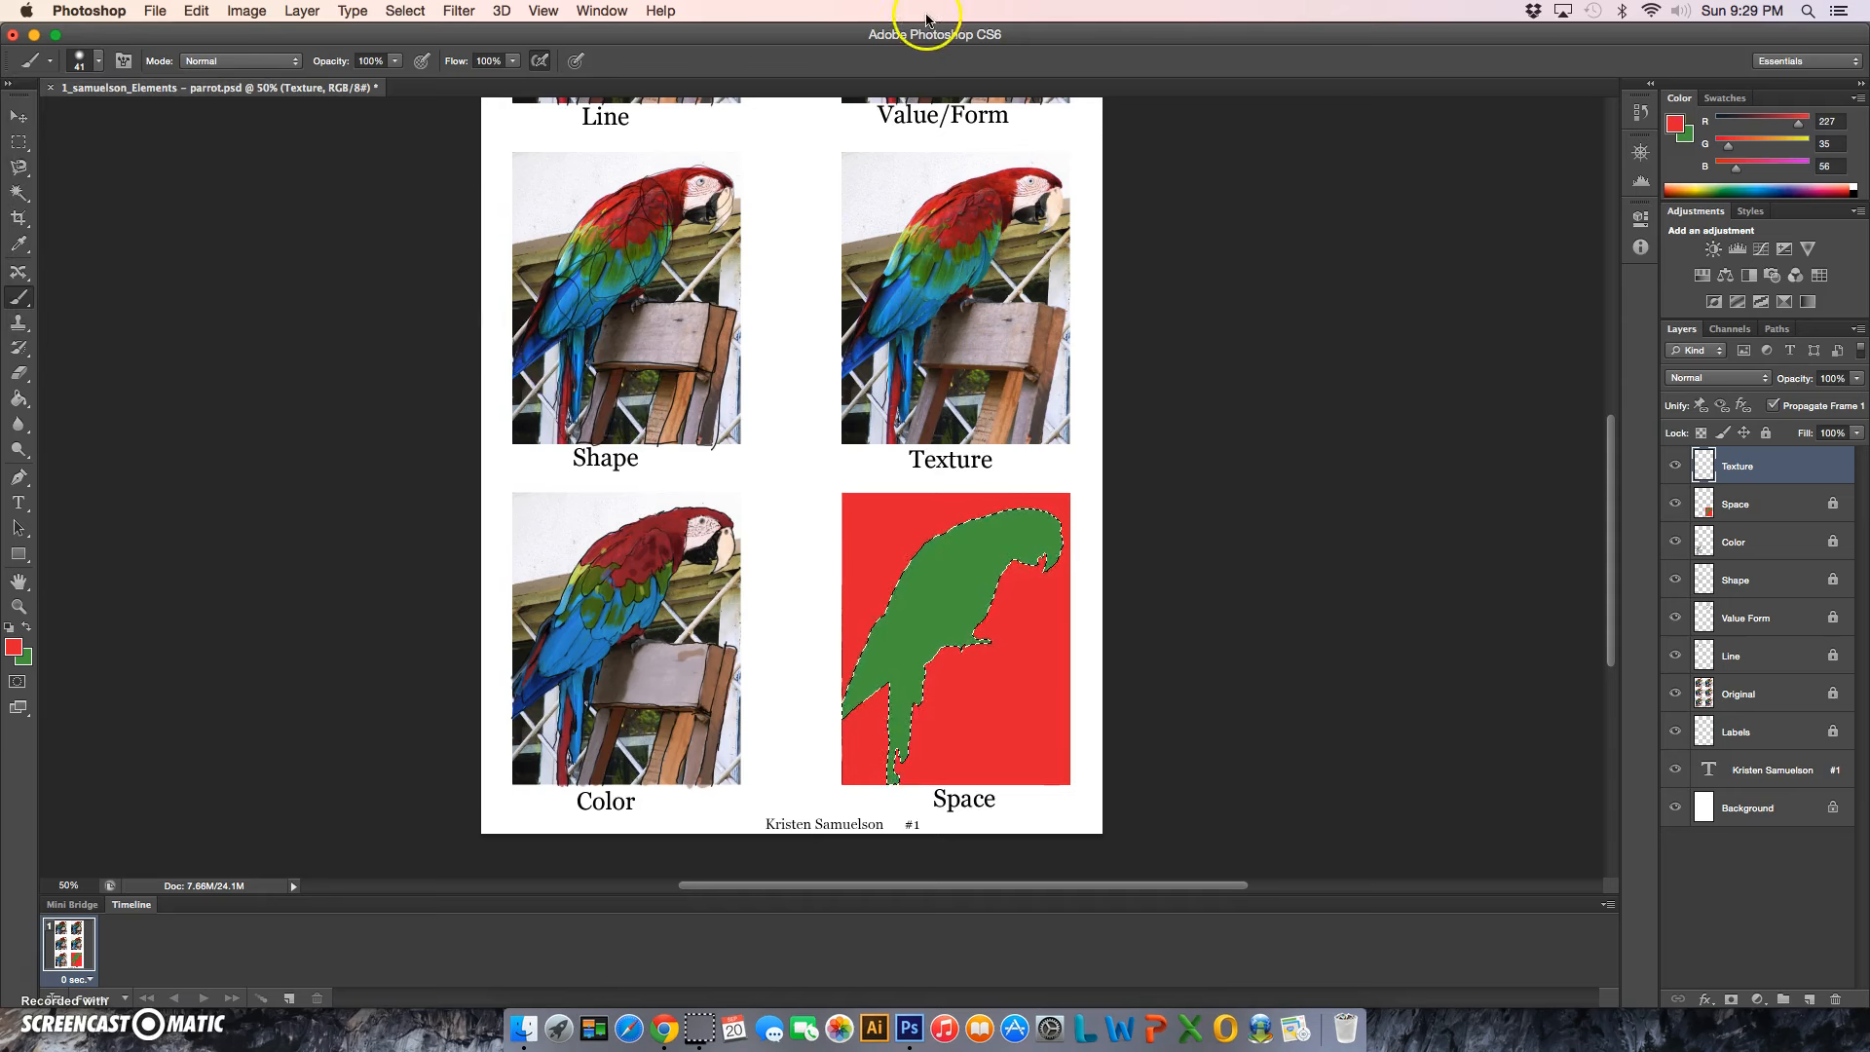
Open the detailed brush settings, enable Texture, and turn off Build-up and Smoothing.
left_click(603, 11)
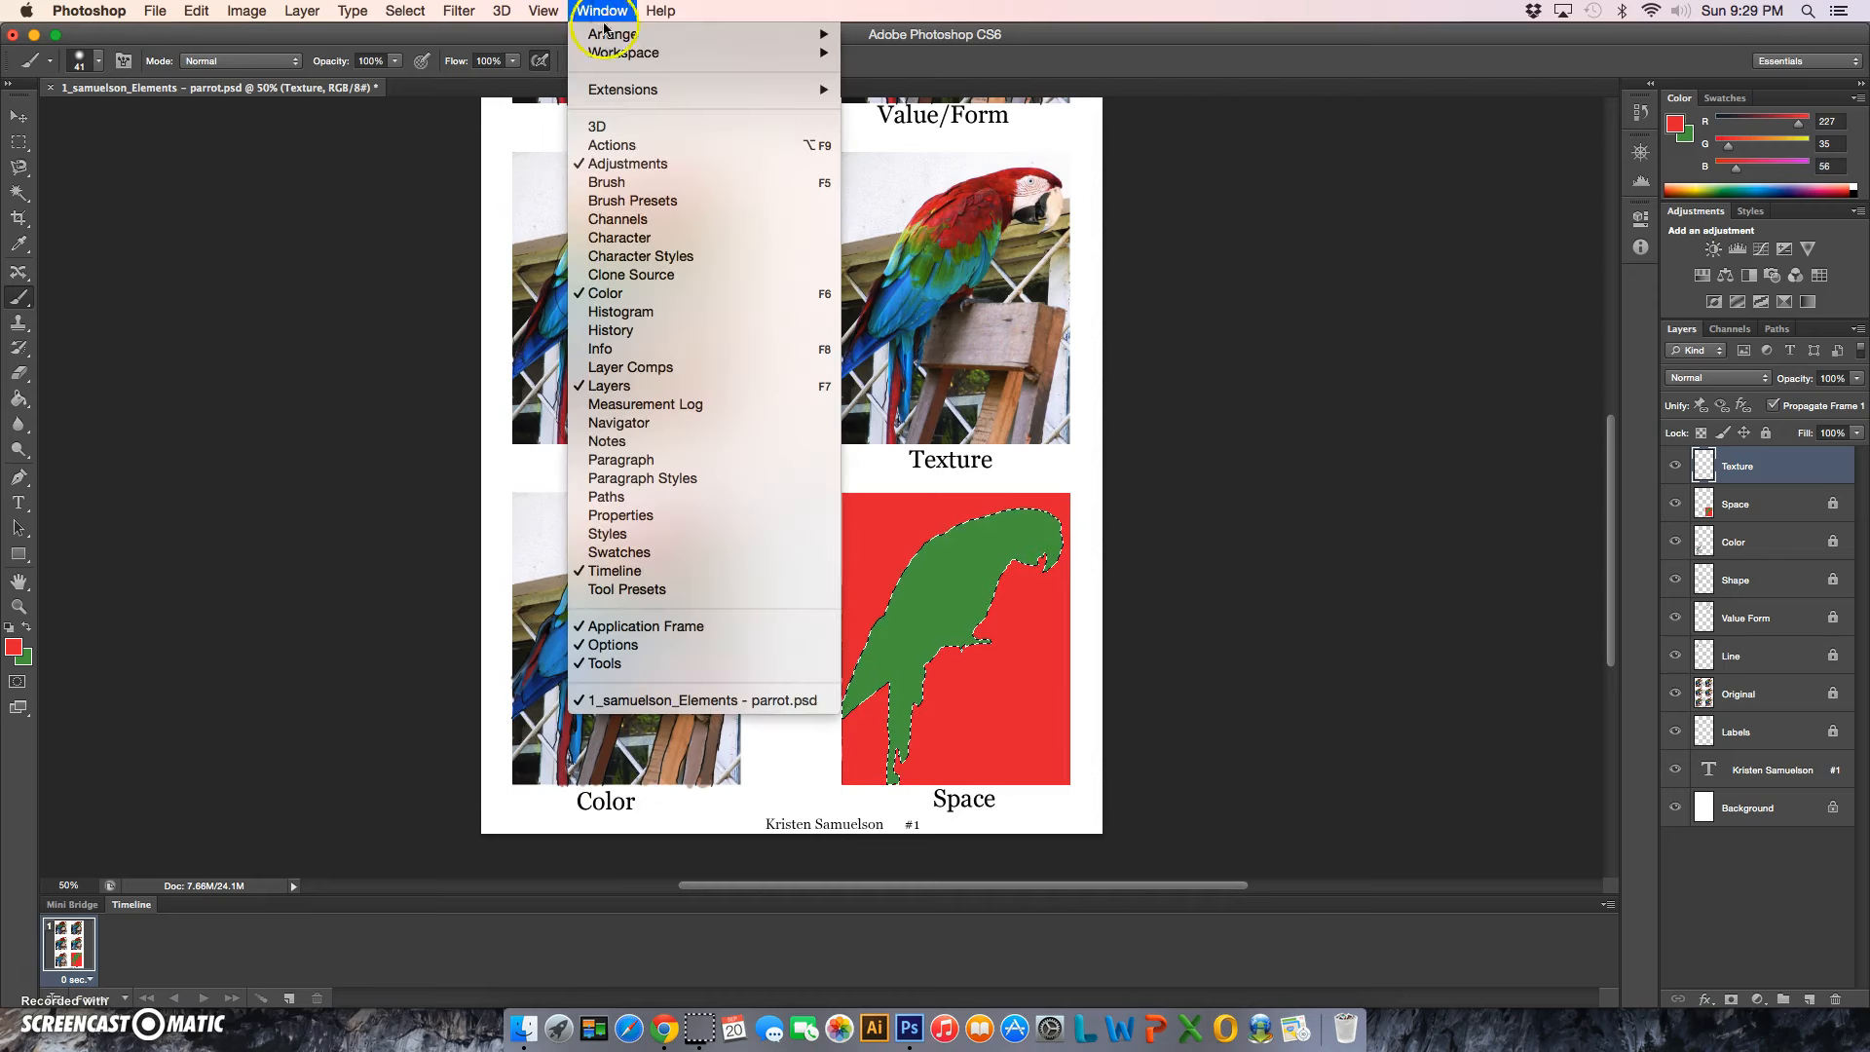
left_click(623, 182)
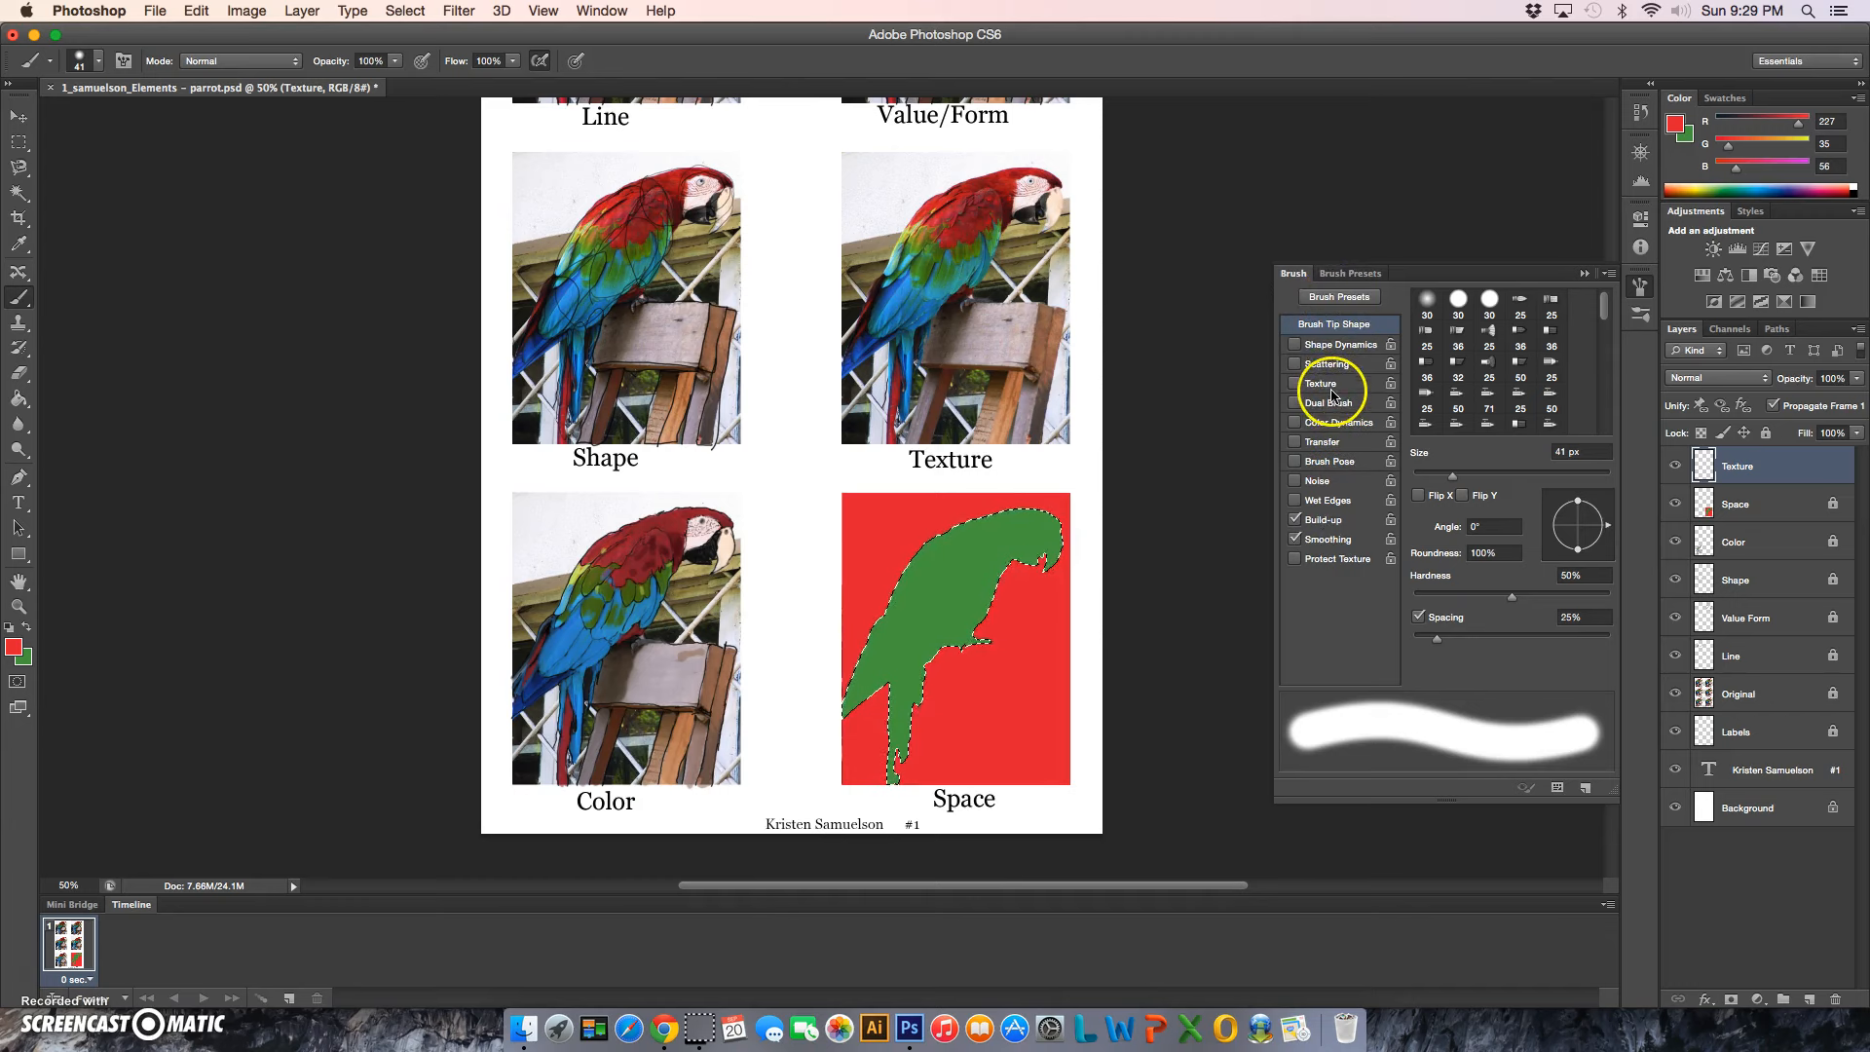
left_click(1333, 390)
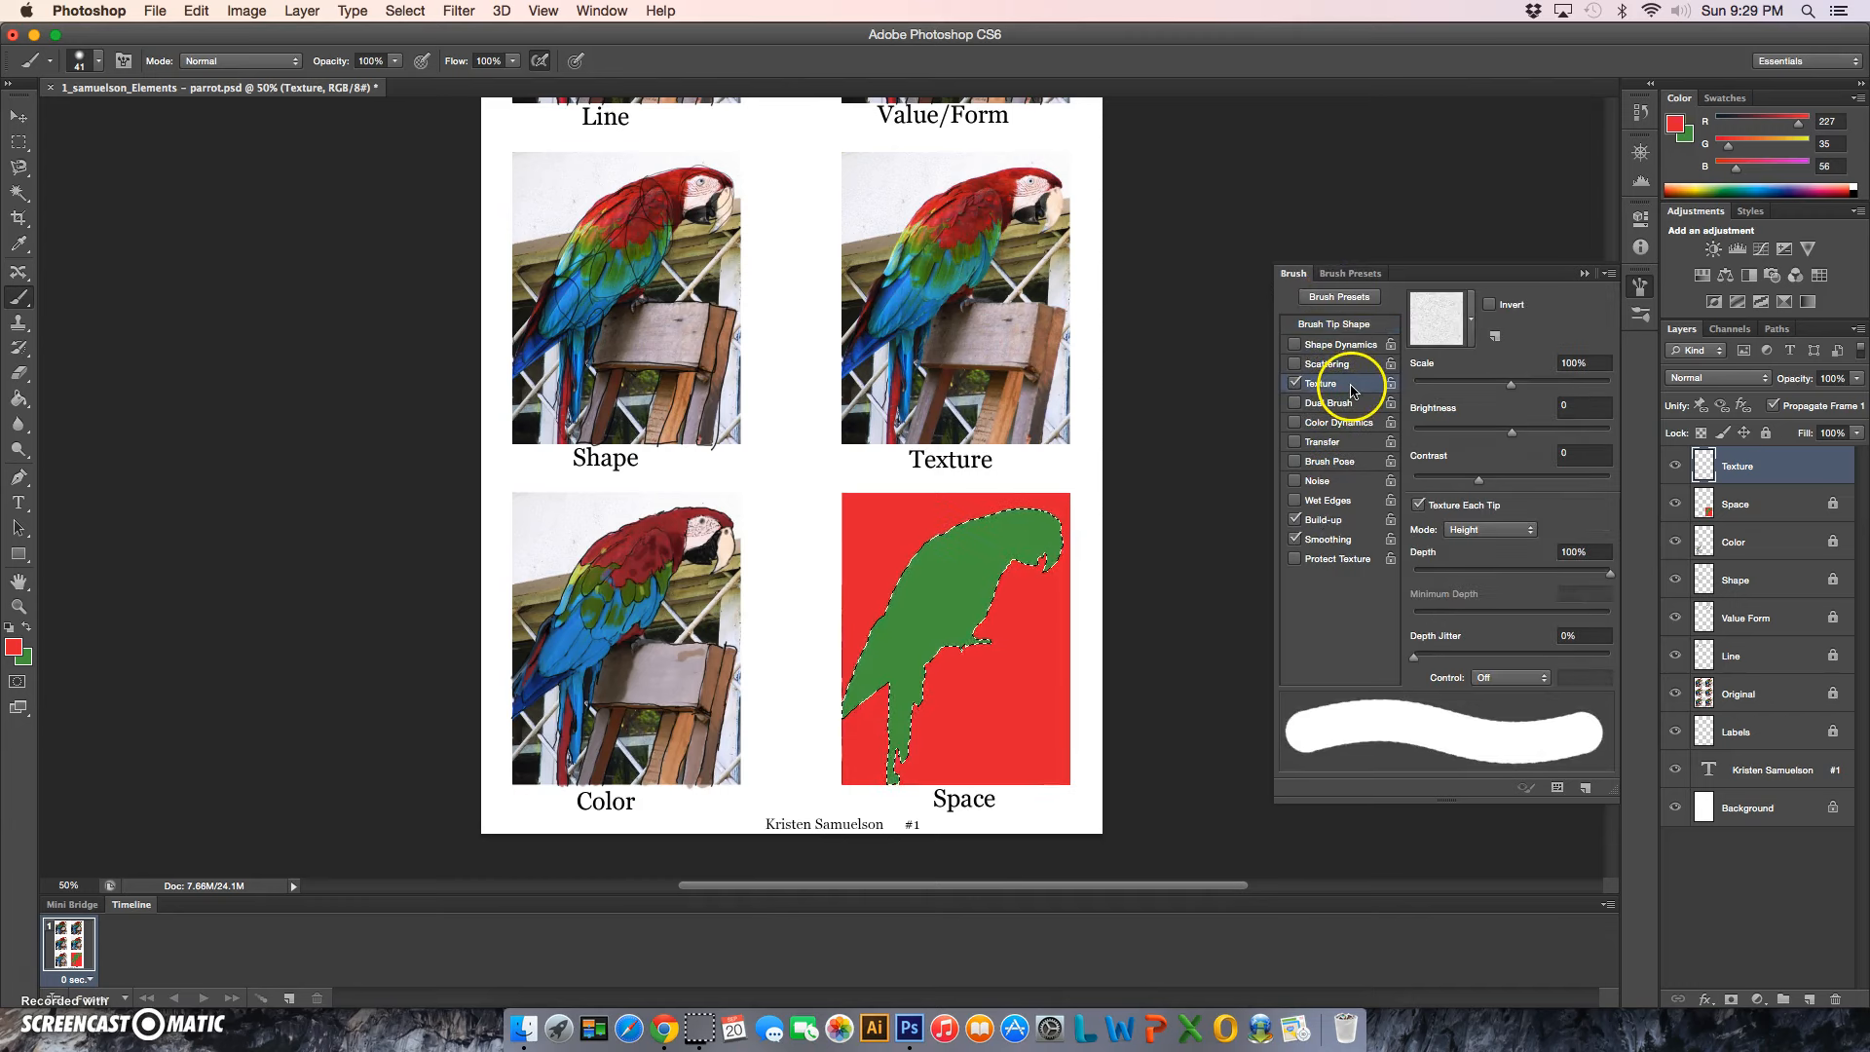
left_click(1297, 524)
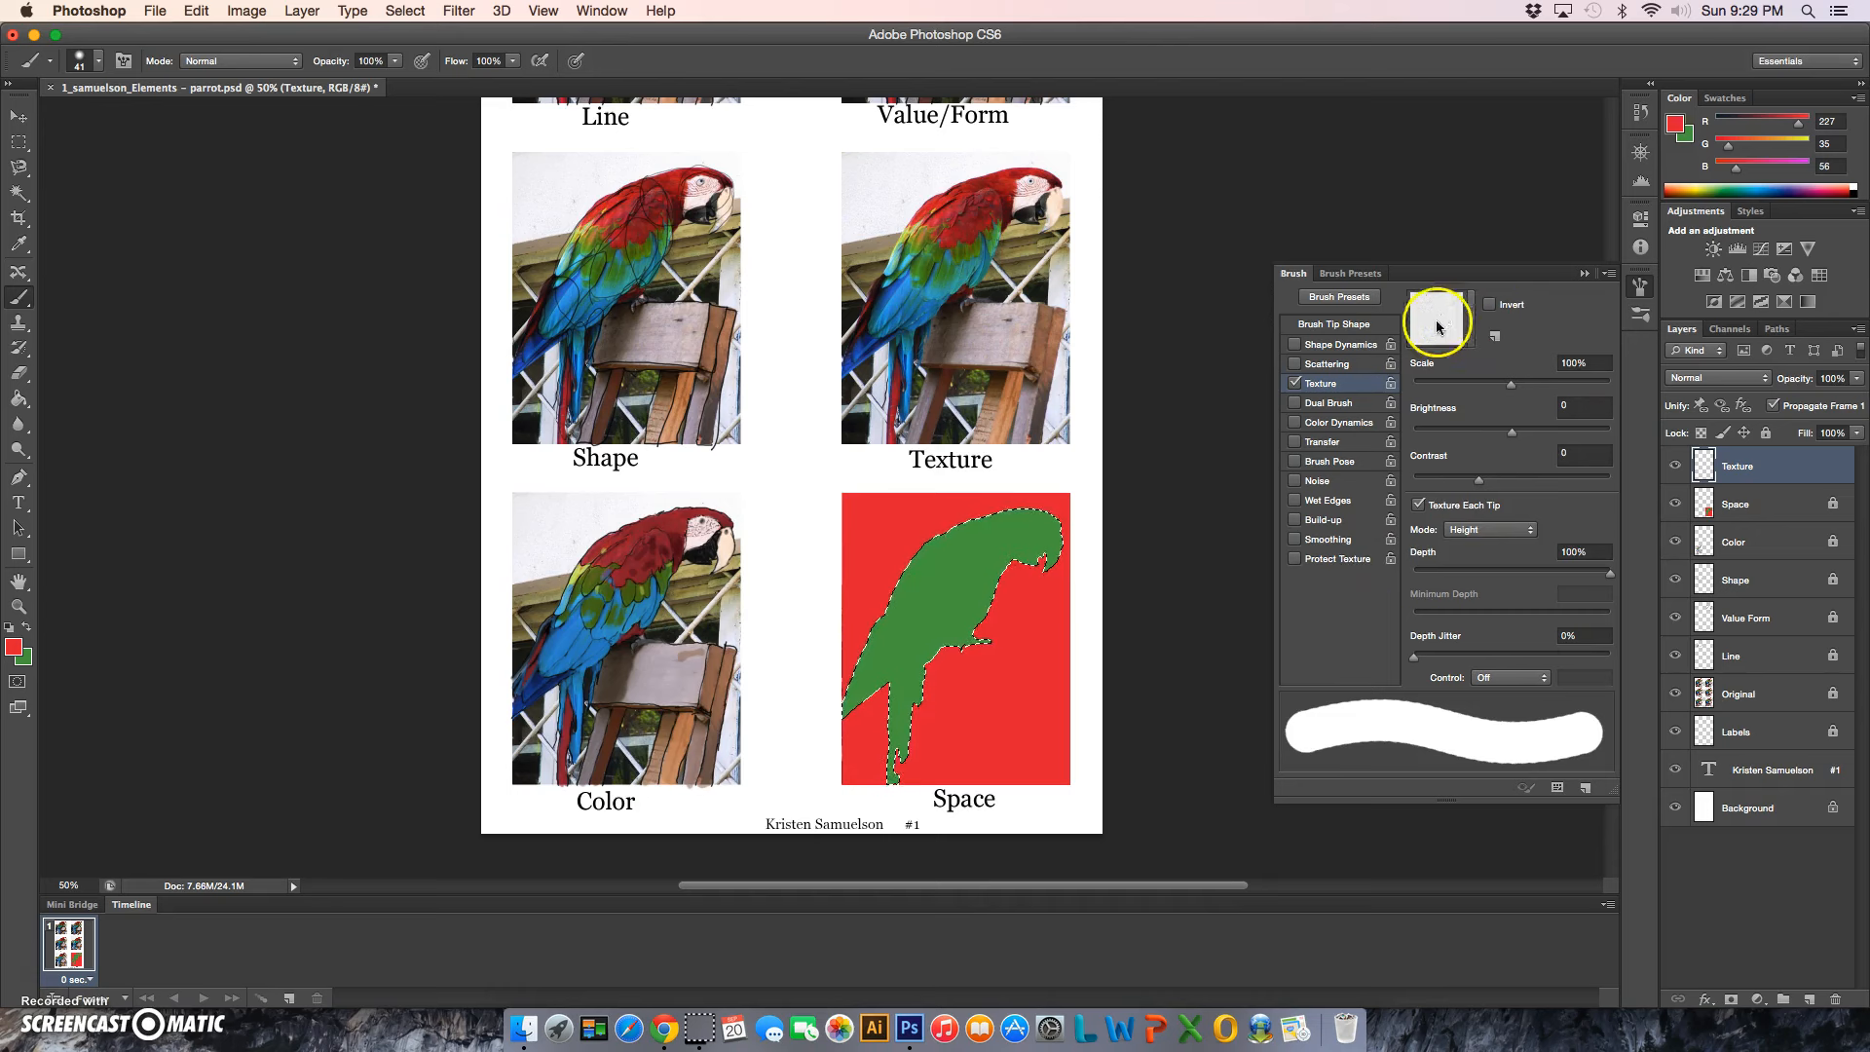
Append the Patterns library to the patterns available for the brush texture.
left_click(1468, 326)
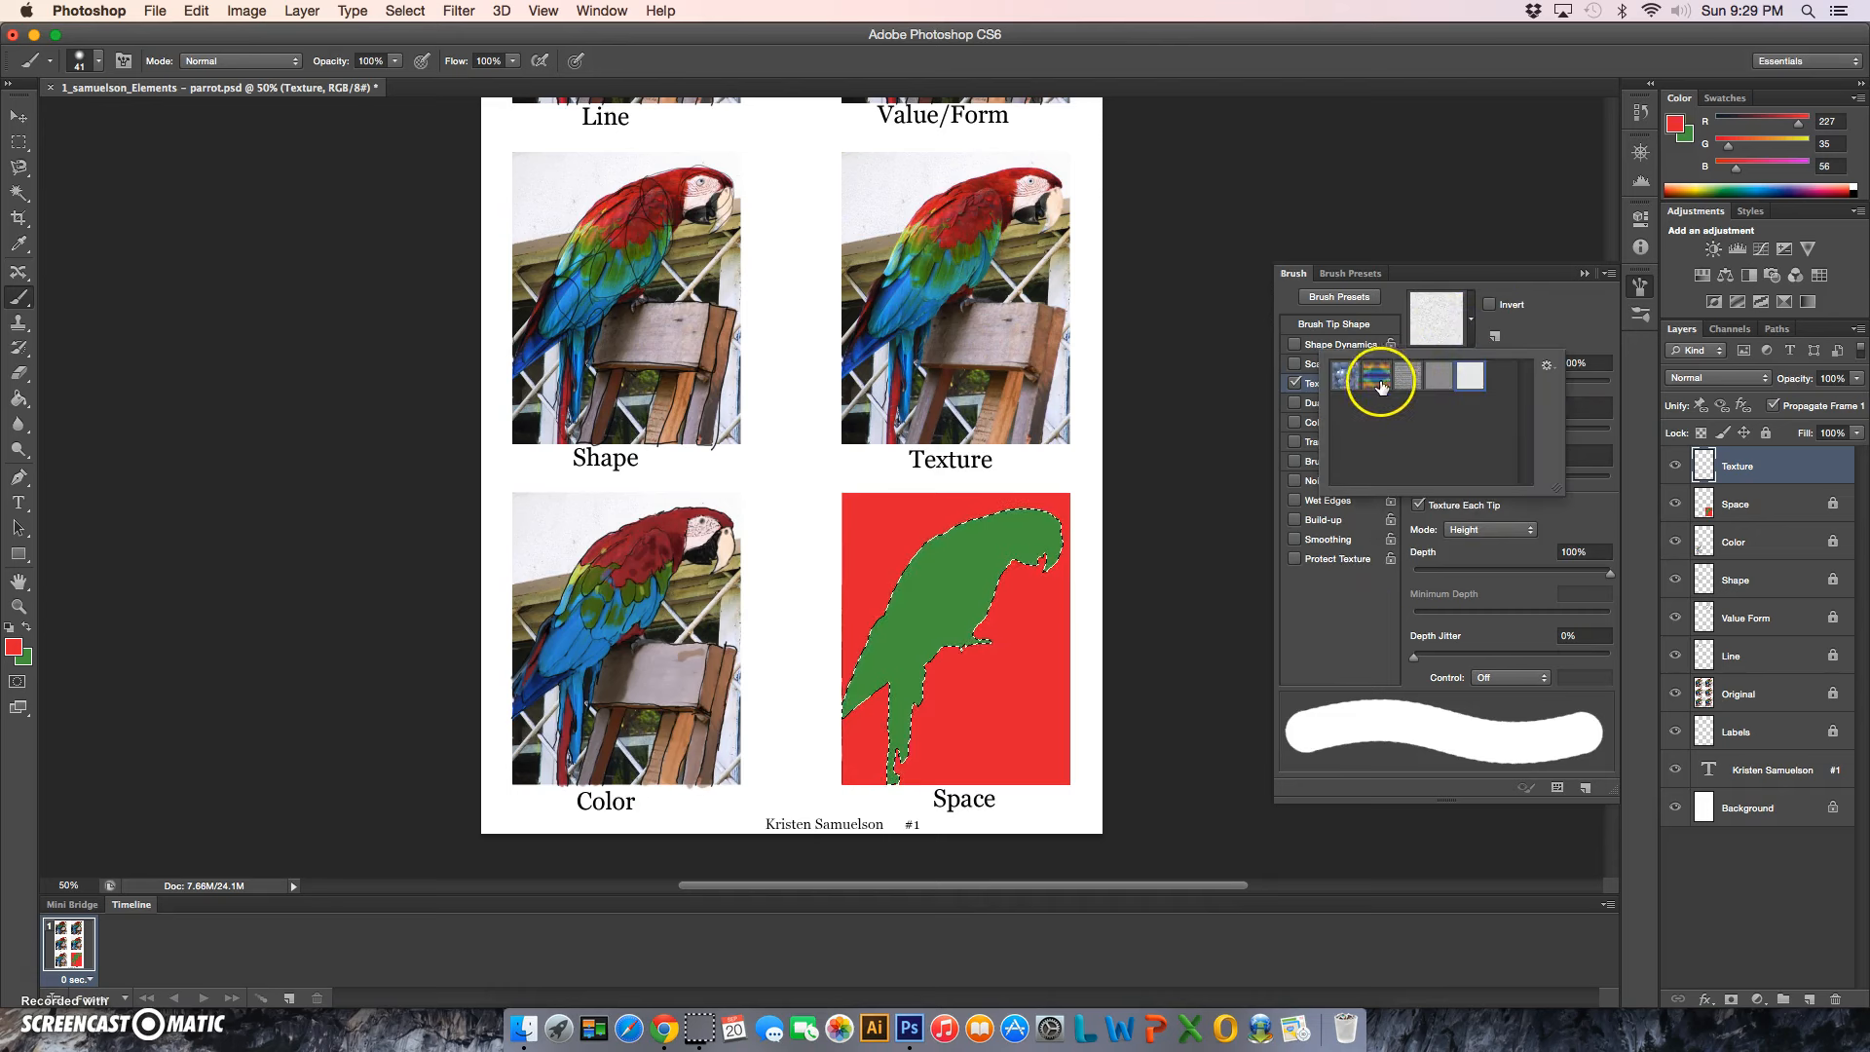
left_click(1548, 367)
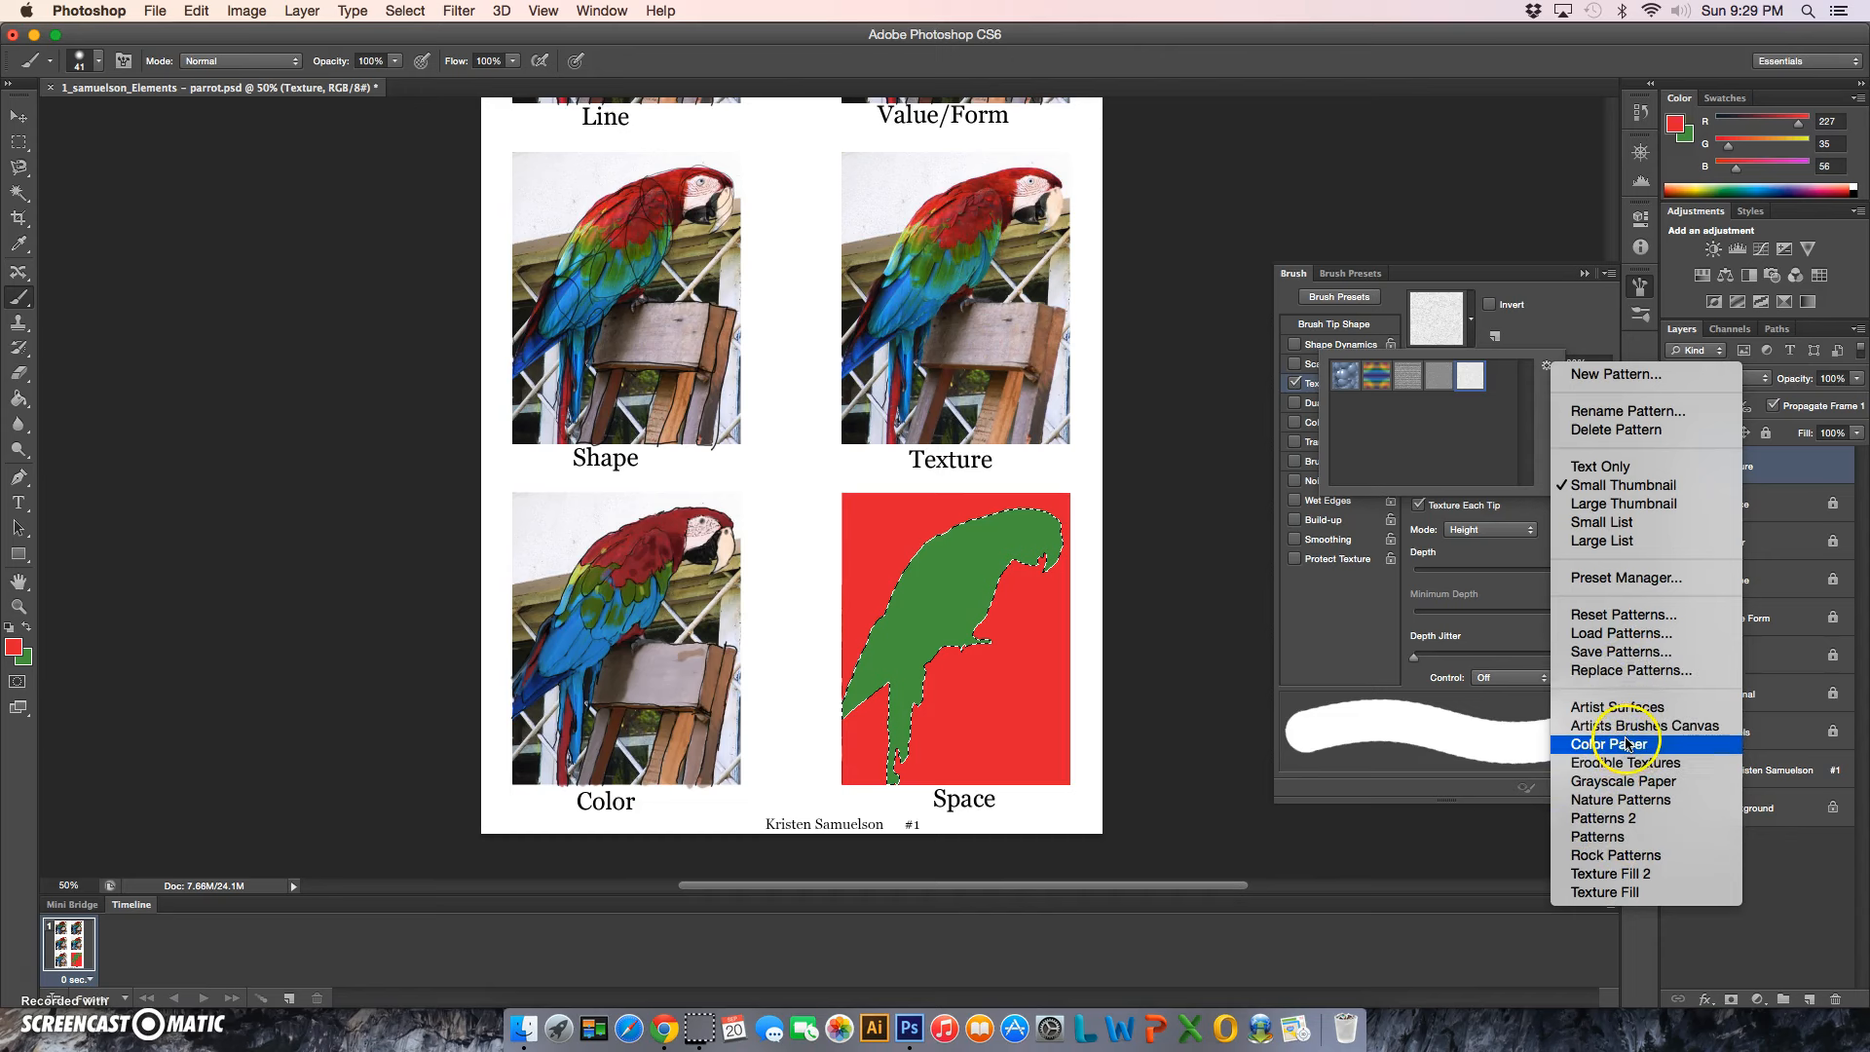
left_click(1634, 837)
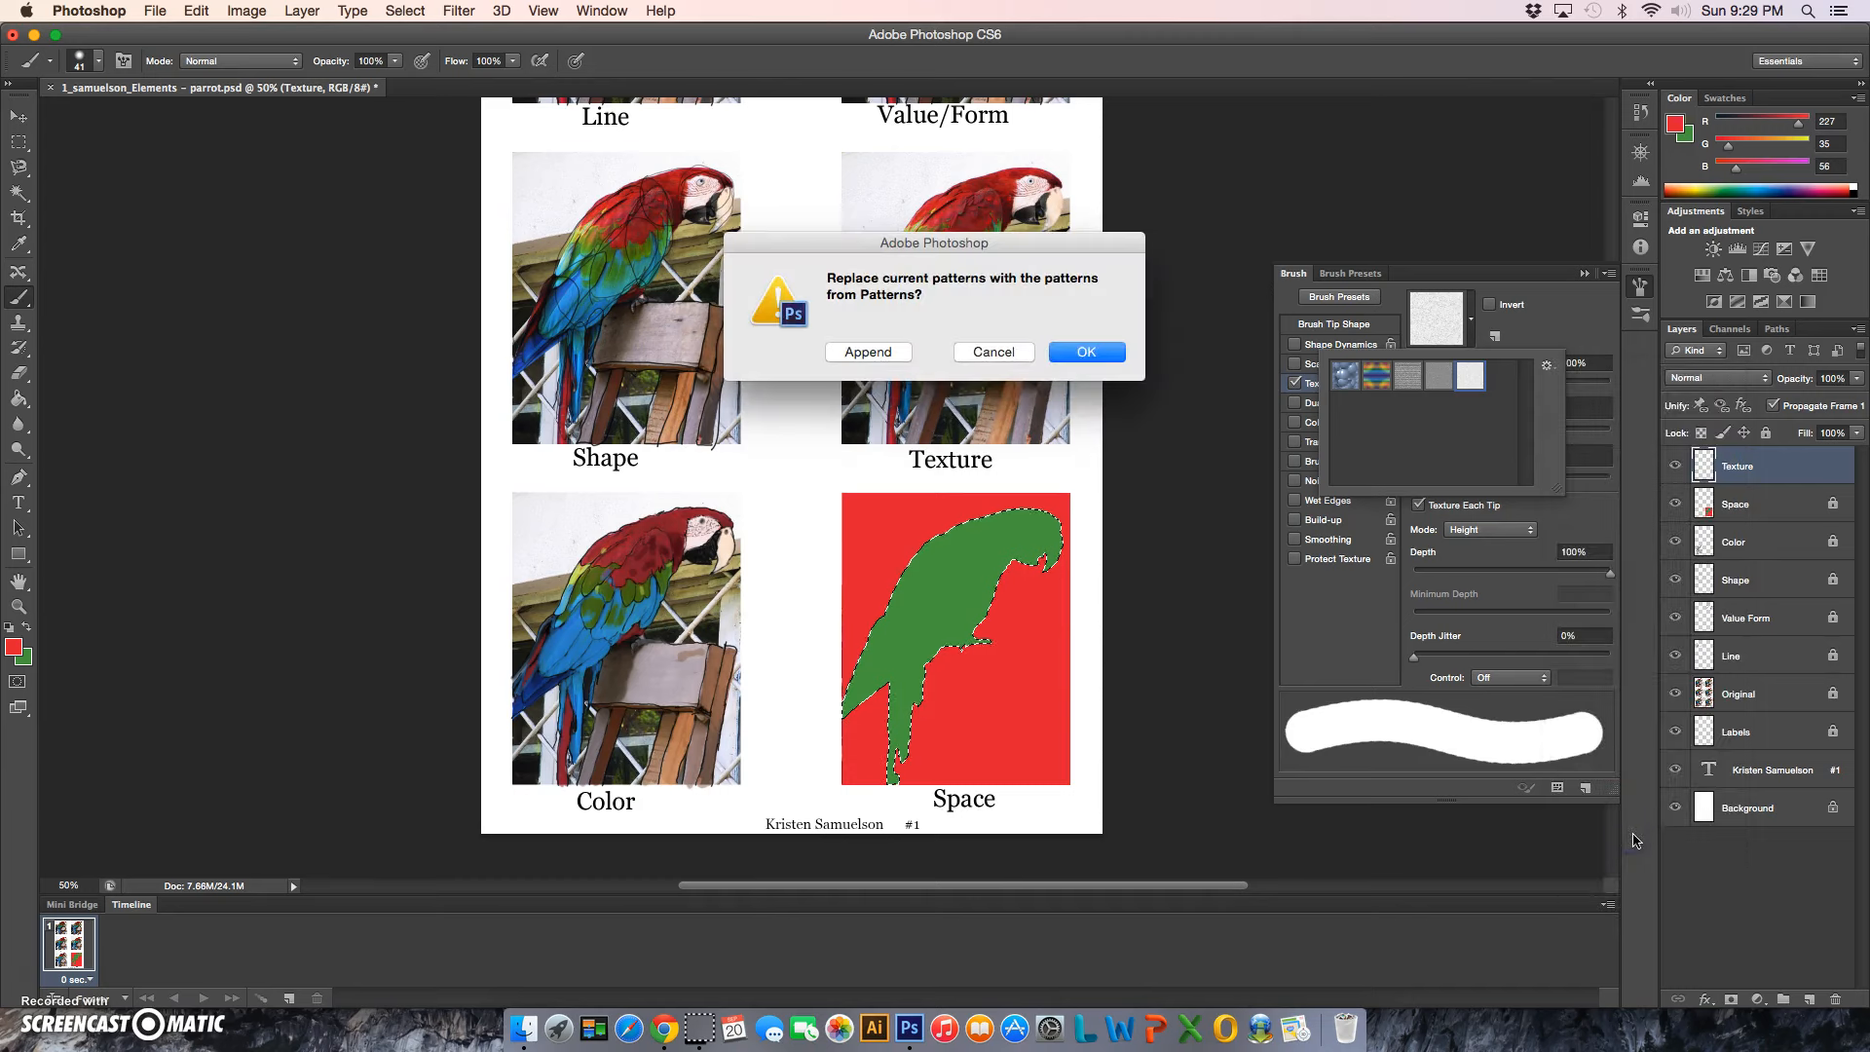
left_click(868, 352)
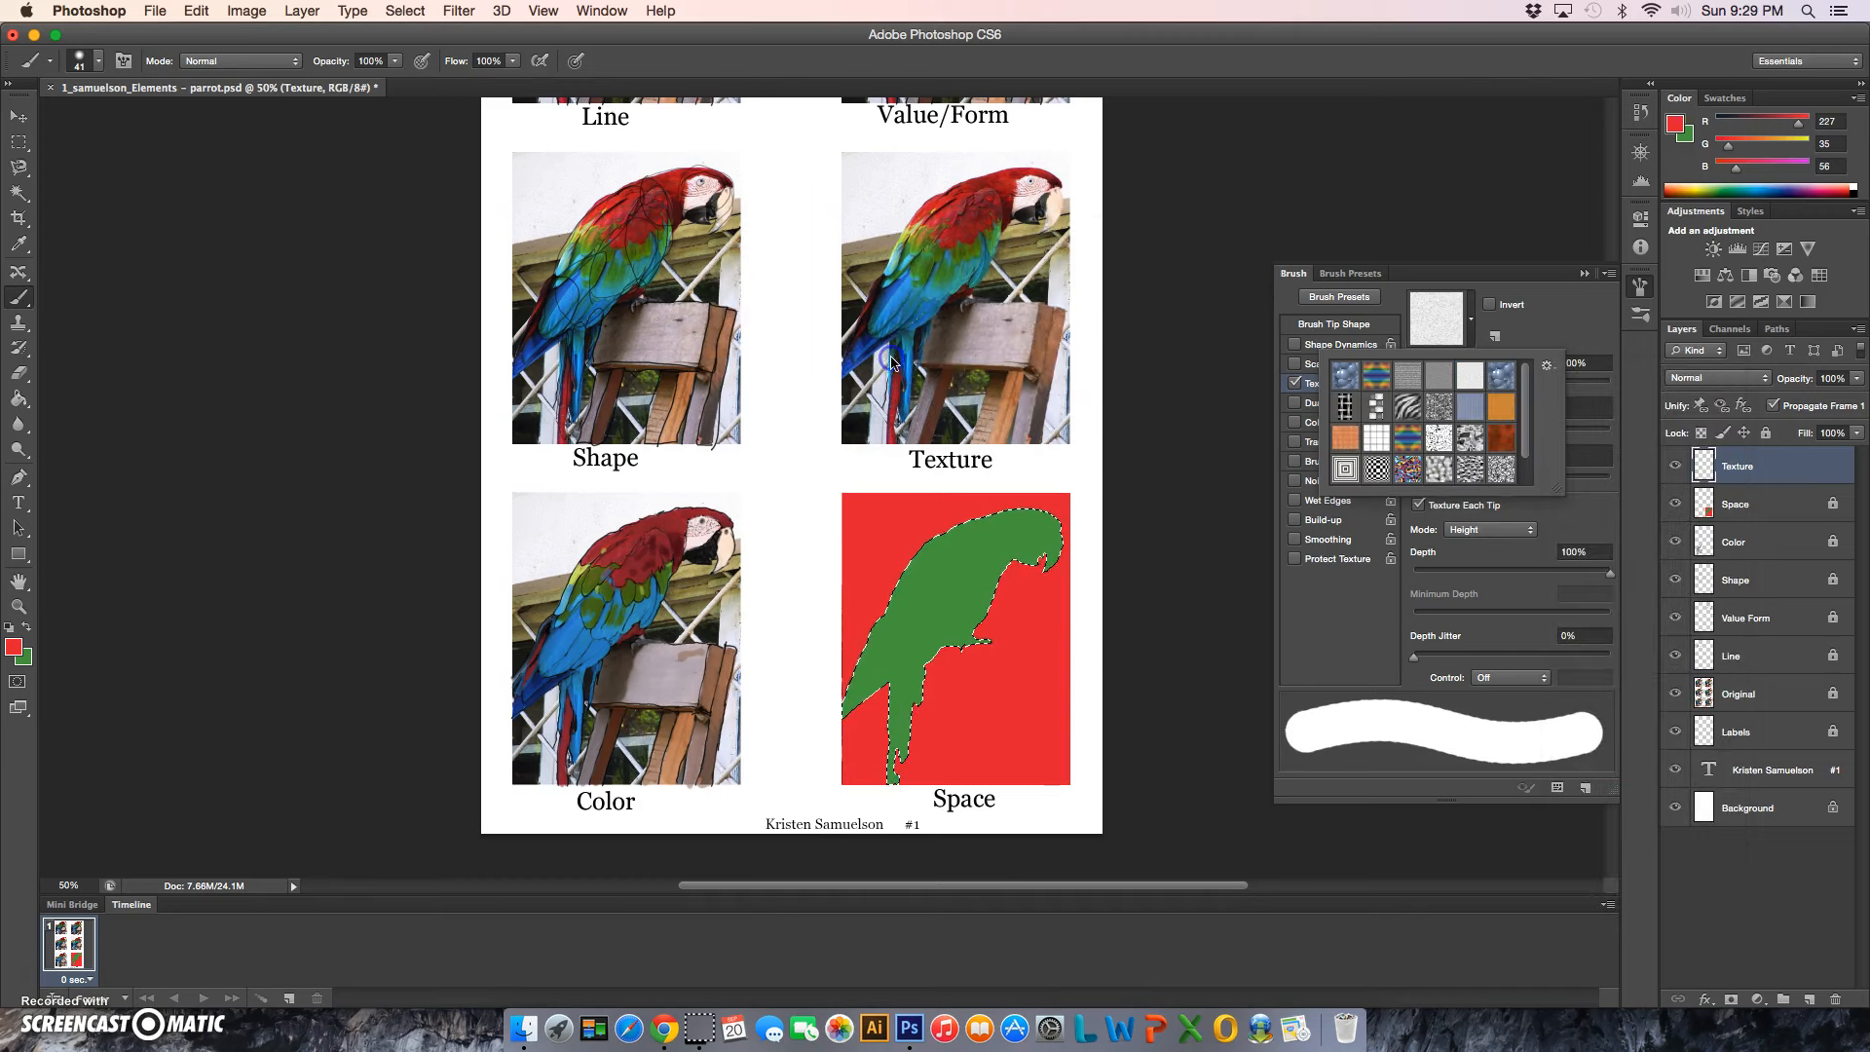
Choose the black-and-white woven pattern as the brush texture.
mouse_move(1526, 425)
left_mouse_down()
mouse_move(1521, 470)
mouse_move(1529, 413)
left_mouse_up()
left_click(1377, 409)
left_click(1344, 407)
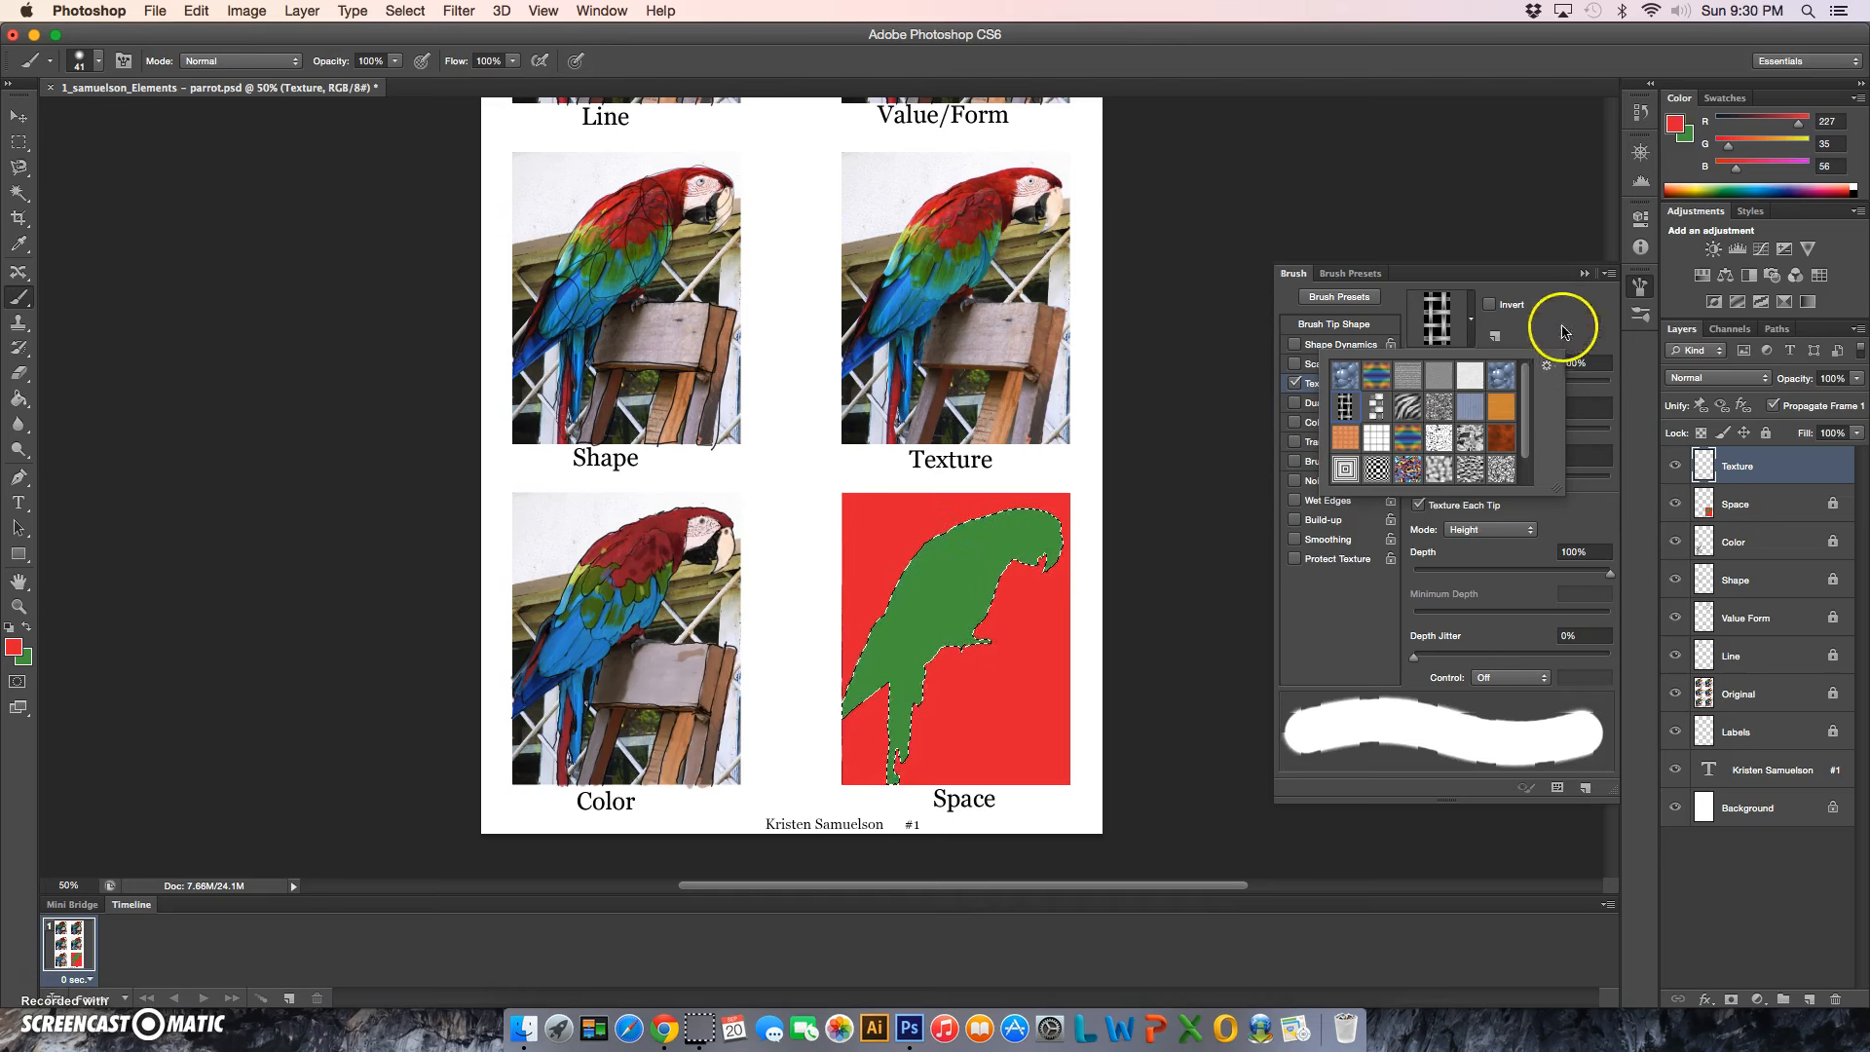
left_click(1561, 332)
Set the brush texture's scale to 16% and its brightness and contrast to 0.
mouse_move(1515, 389)
left_mouse_down()
mouse_move(1428, 389)
mouse_move(1591, 390)
mouse_move(1429, 392)
mouse_move(1495, 440)
mouse_move(1459, 441)
mouse_move(1547, 440)
mouse_move(1522, 448)
left_mouse_up()
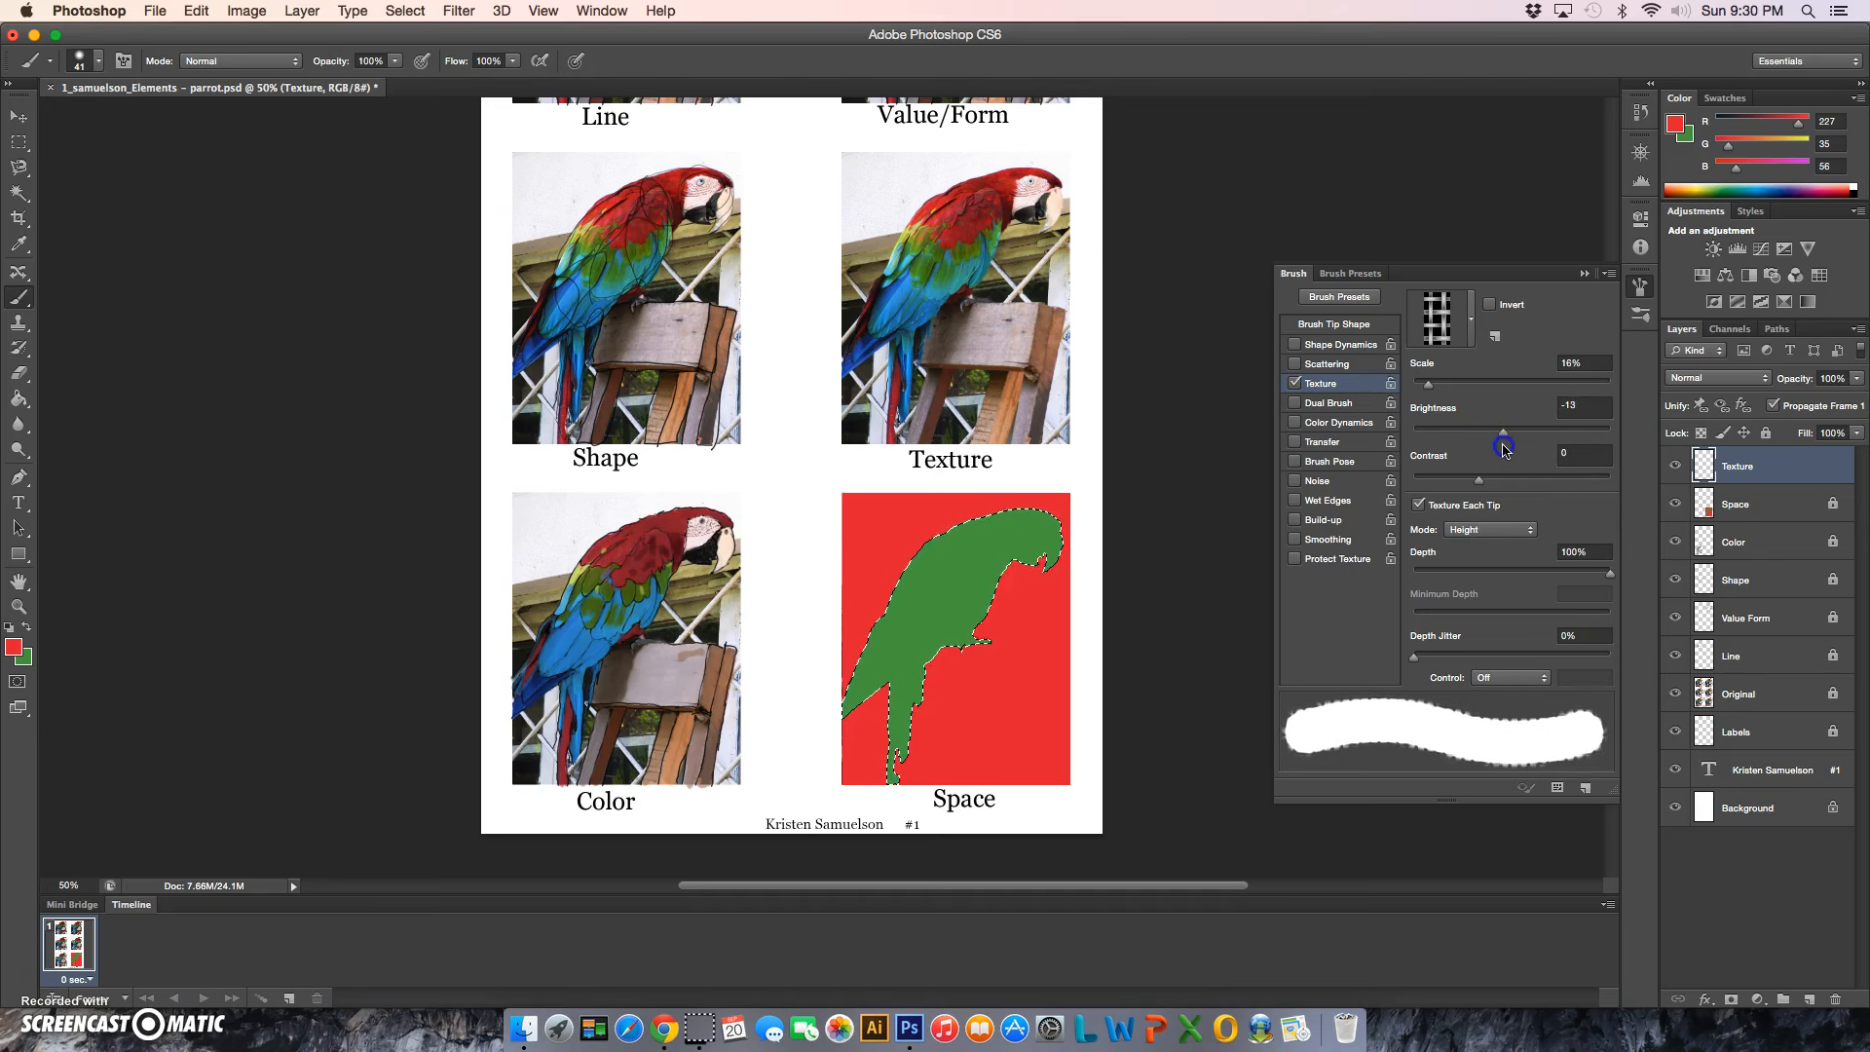
left_click(1577, 419)
left_click(1546, 408)
type("0")
left_click(1482, 481)
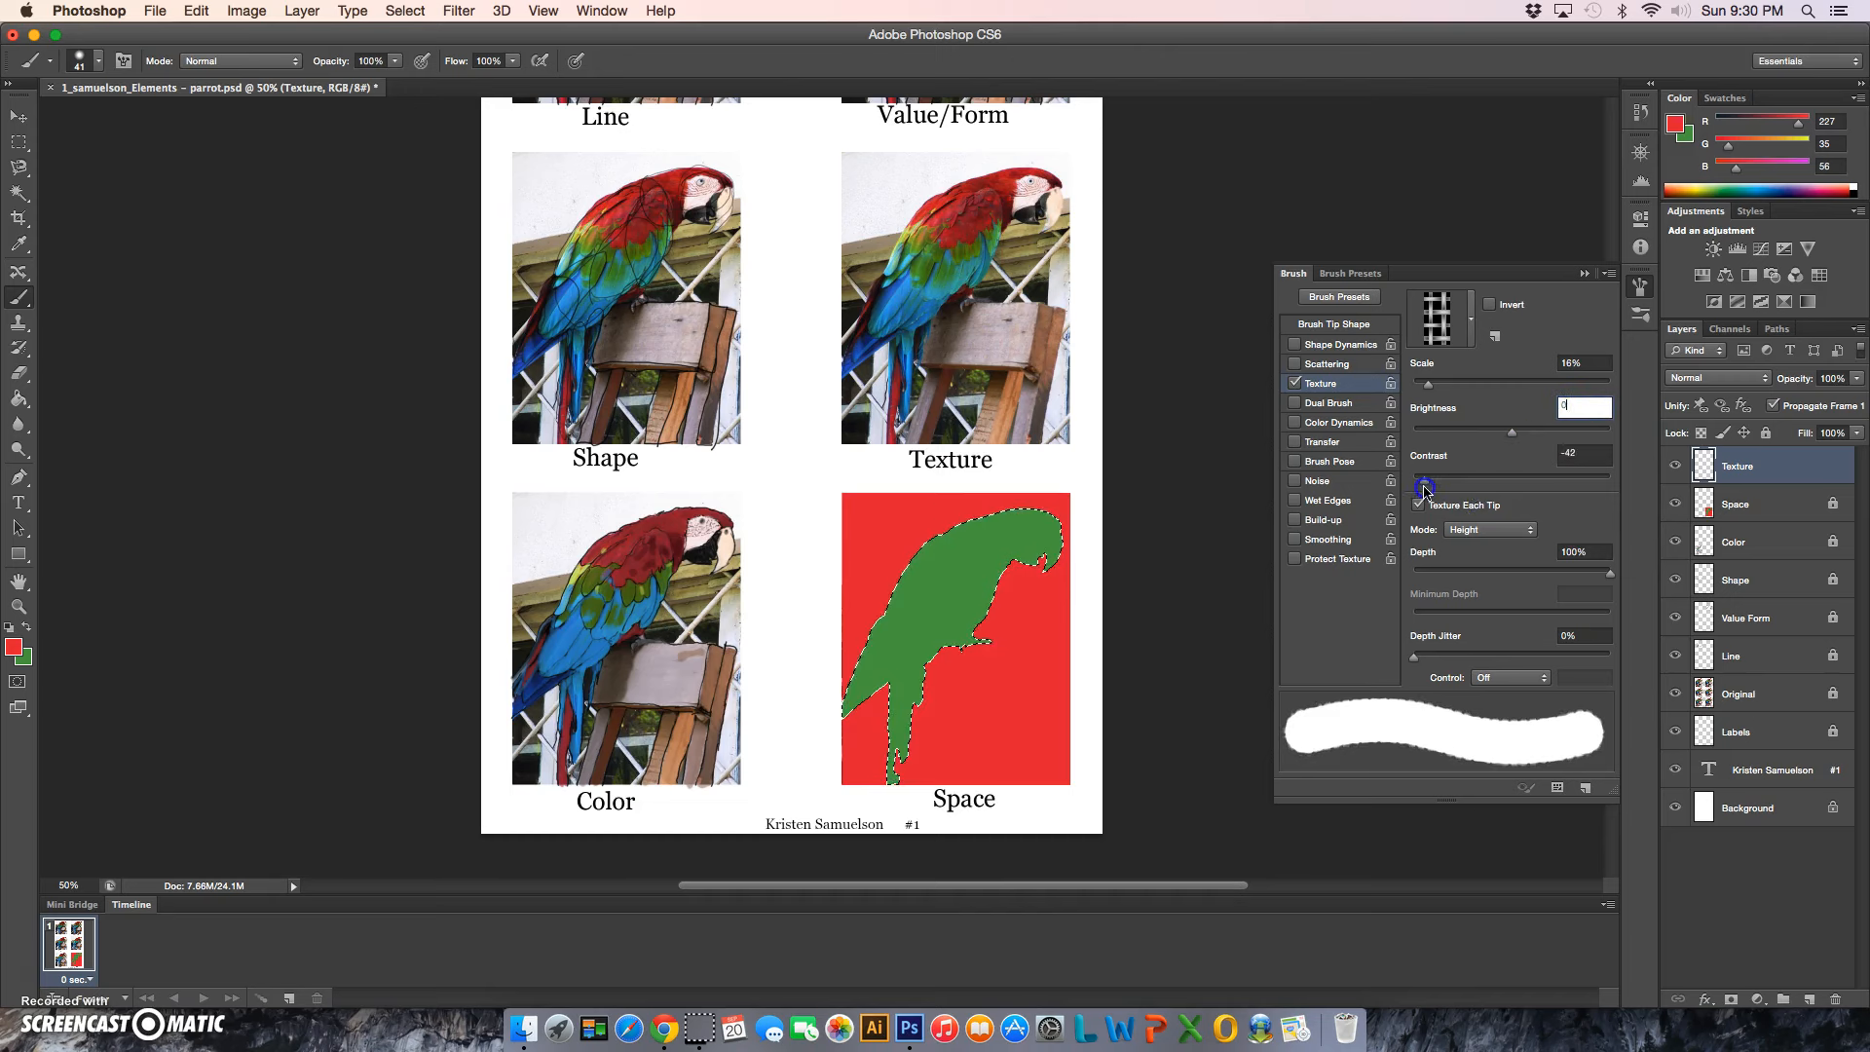
left_click(1571, 453)
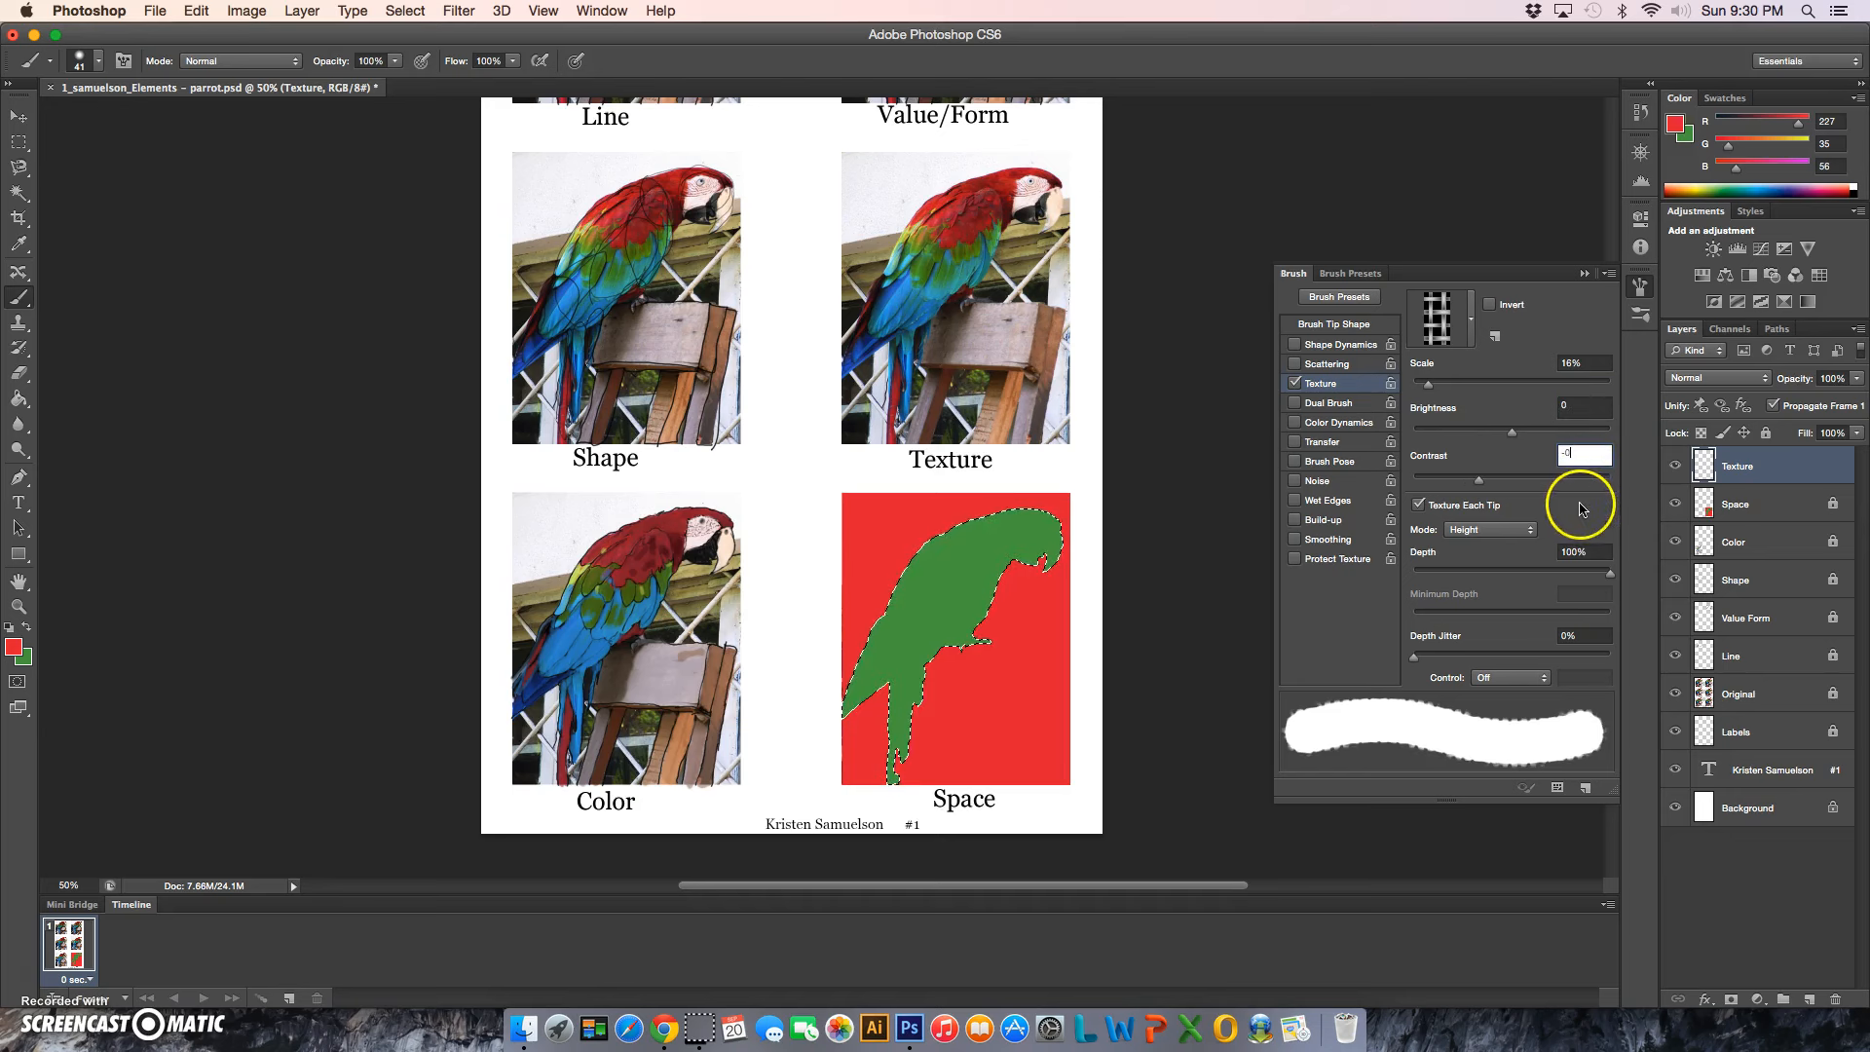
Set the texture depth to 4% and the depth jitter to 13%, and close the brush settings.
left_click(1610, 579)
mouse_move(1610, 582)
left_mouse_down()
mouse_move(1400, 585)
mouse_move(1421, 582)
left_mouse_up()
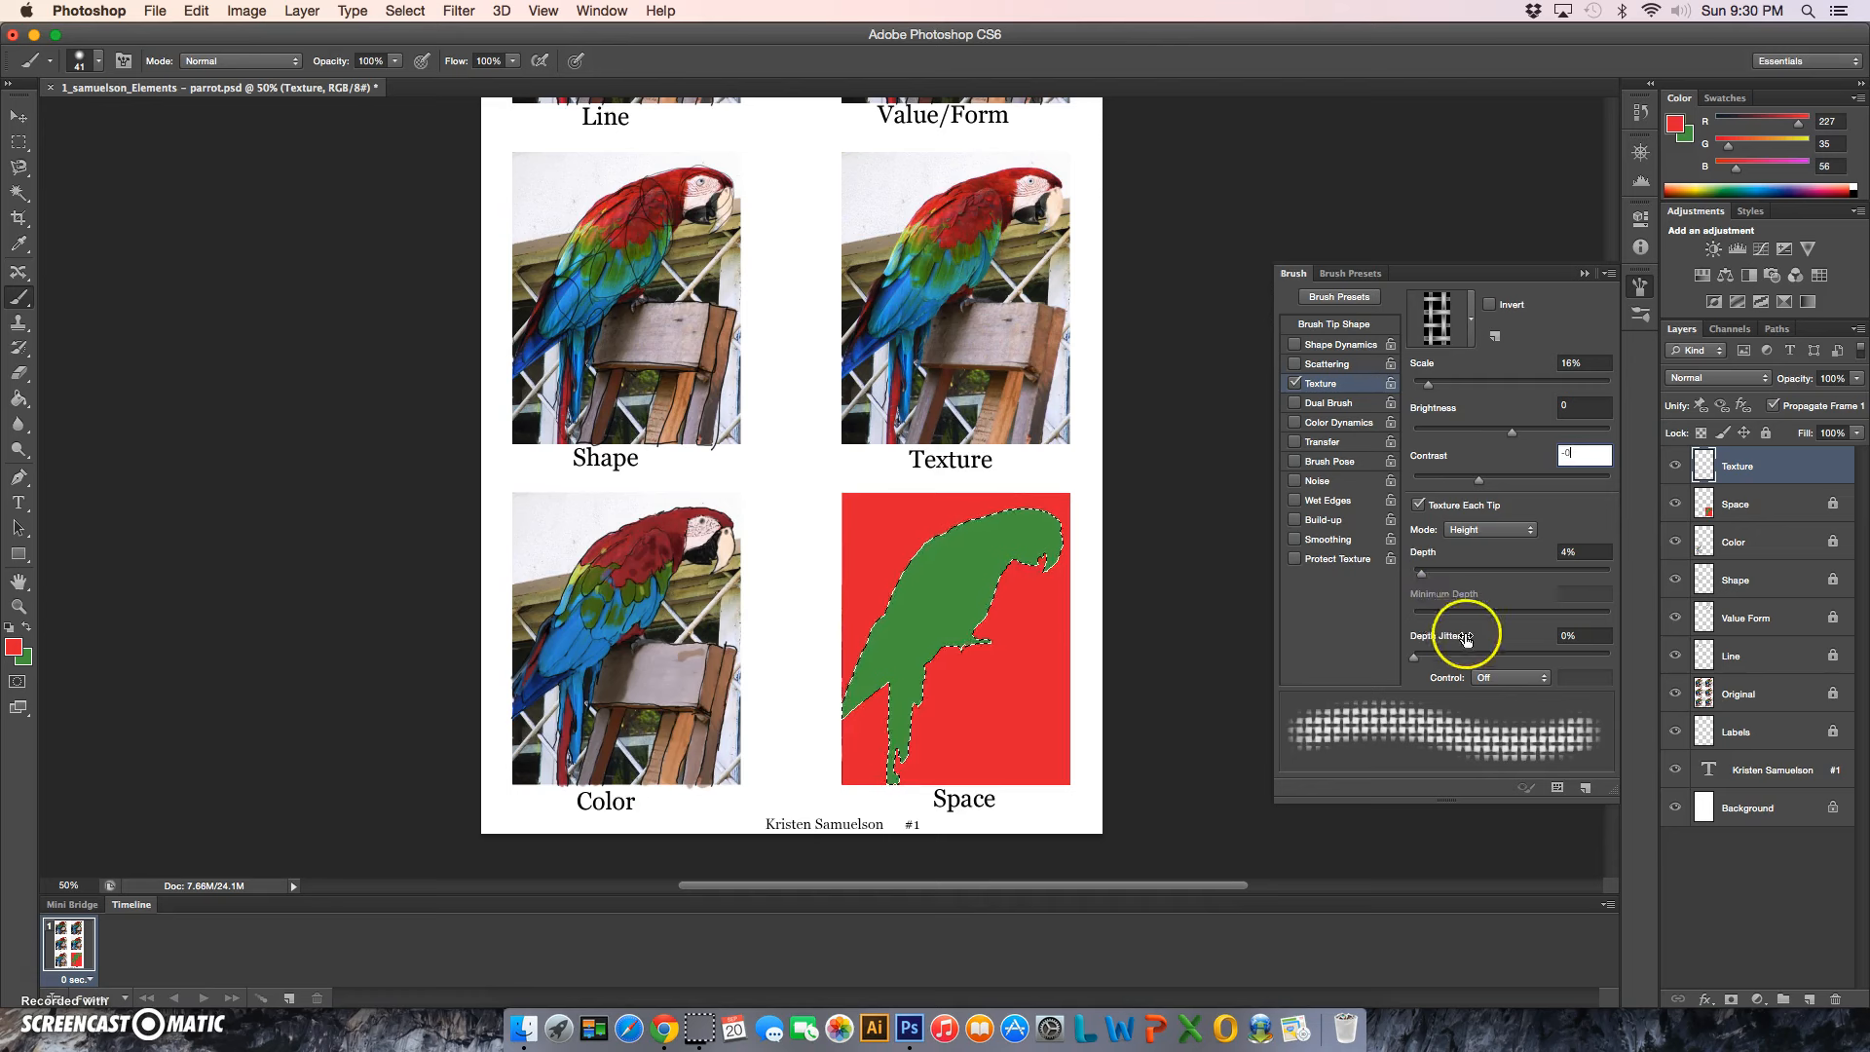
mouse_move(1415, 656)
left_mouse_down()
mouse_move(1545, 660)
mouse_move(1440, 669)
left_mouse_up()
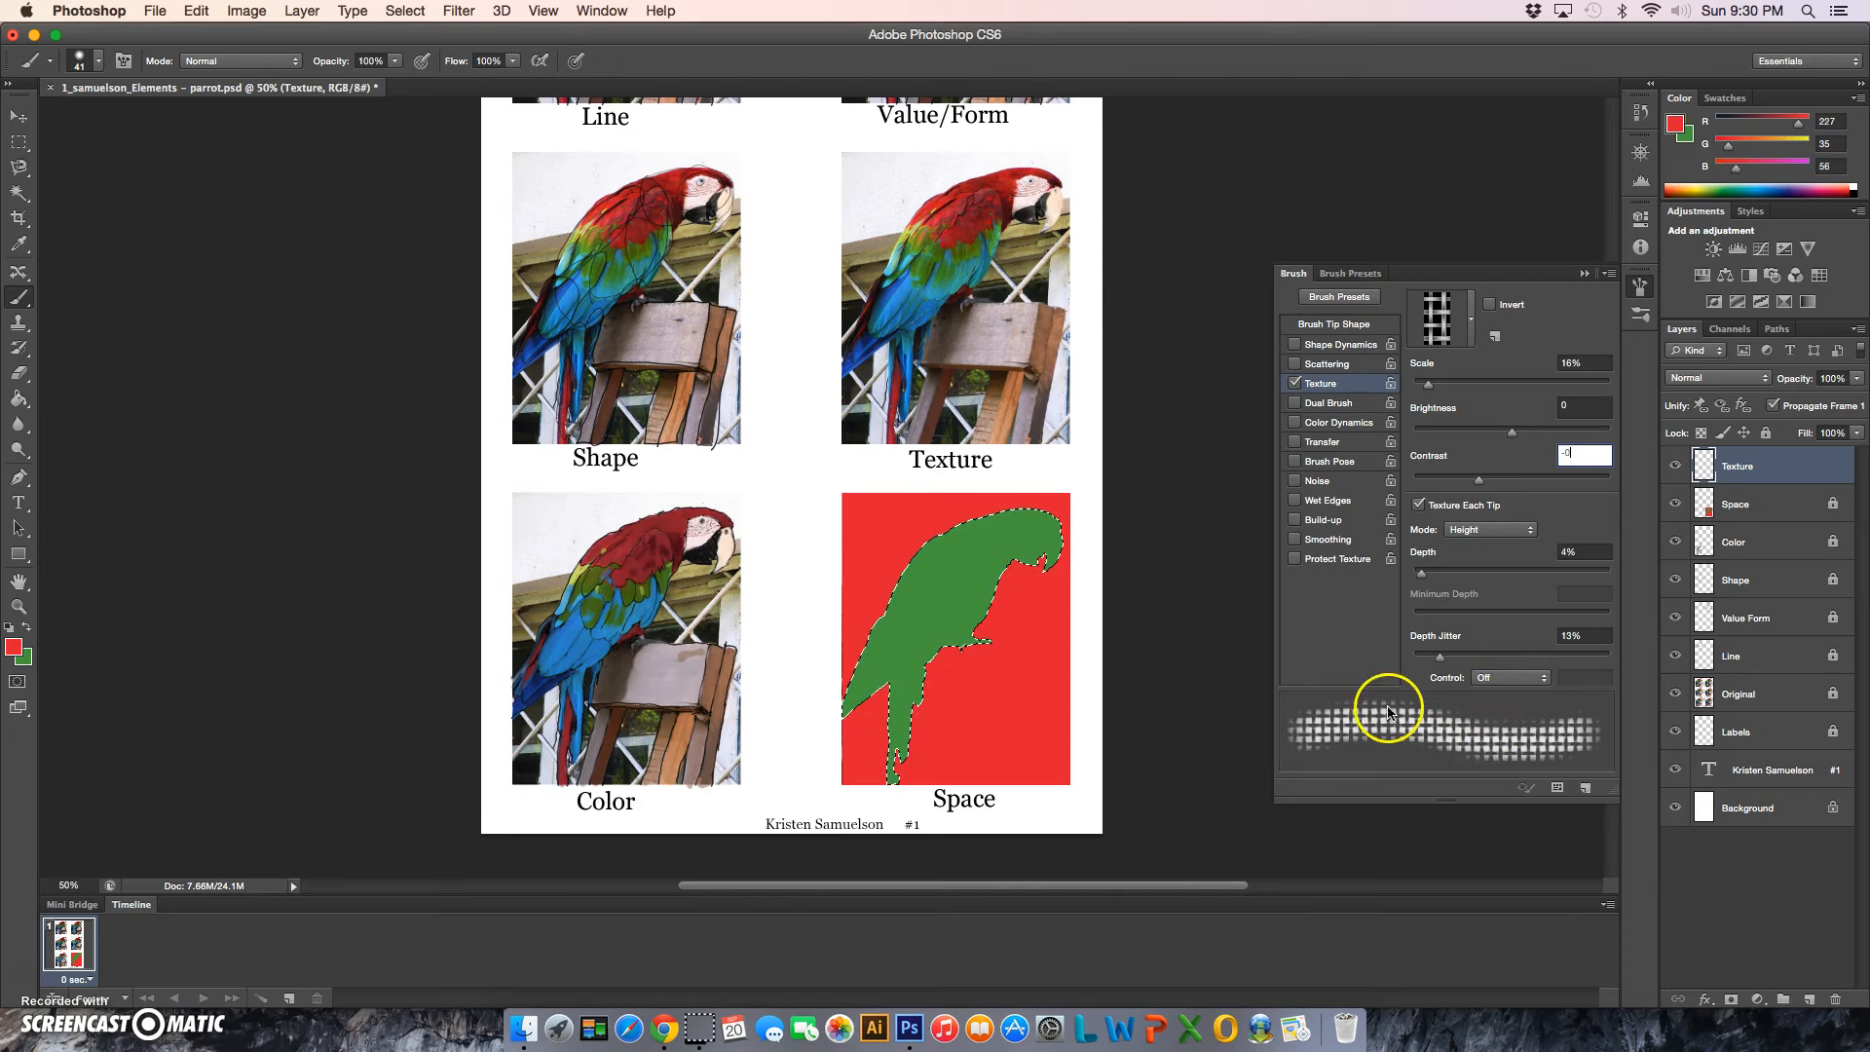
left_click(1640, 282)
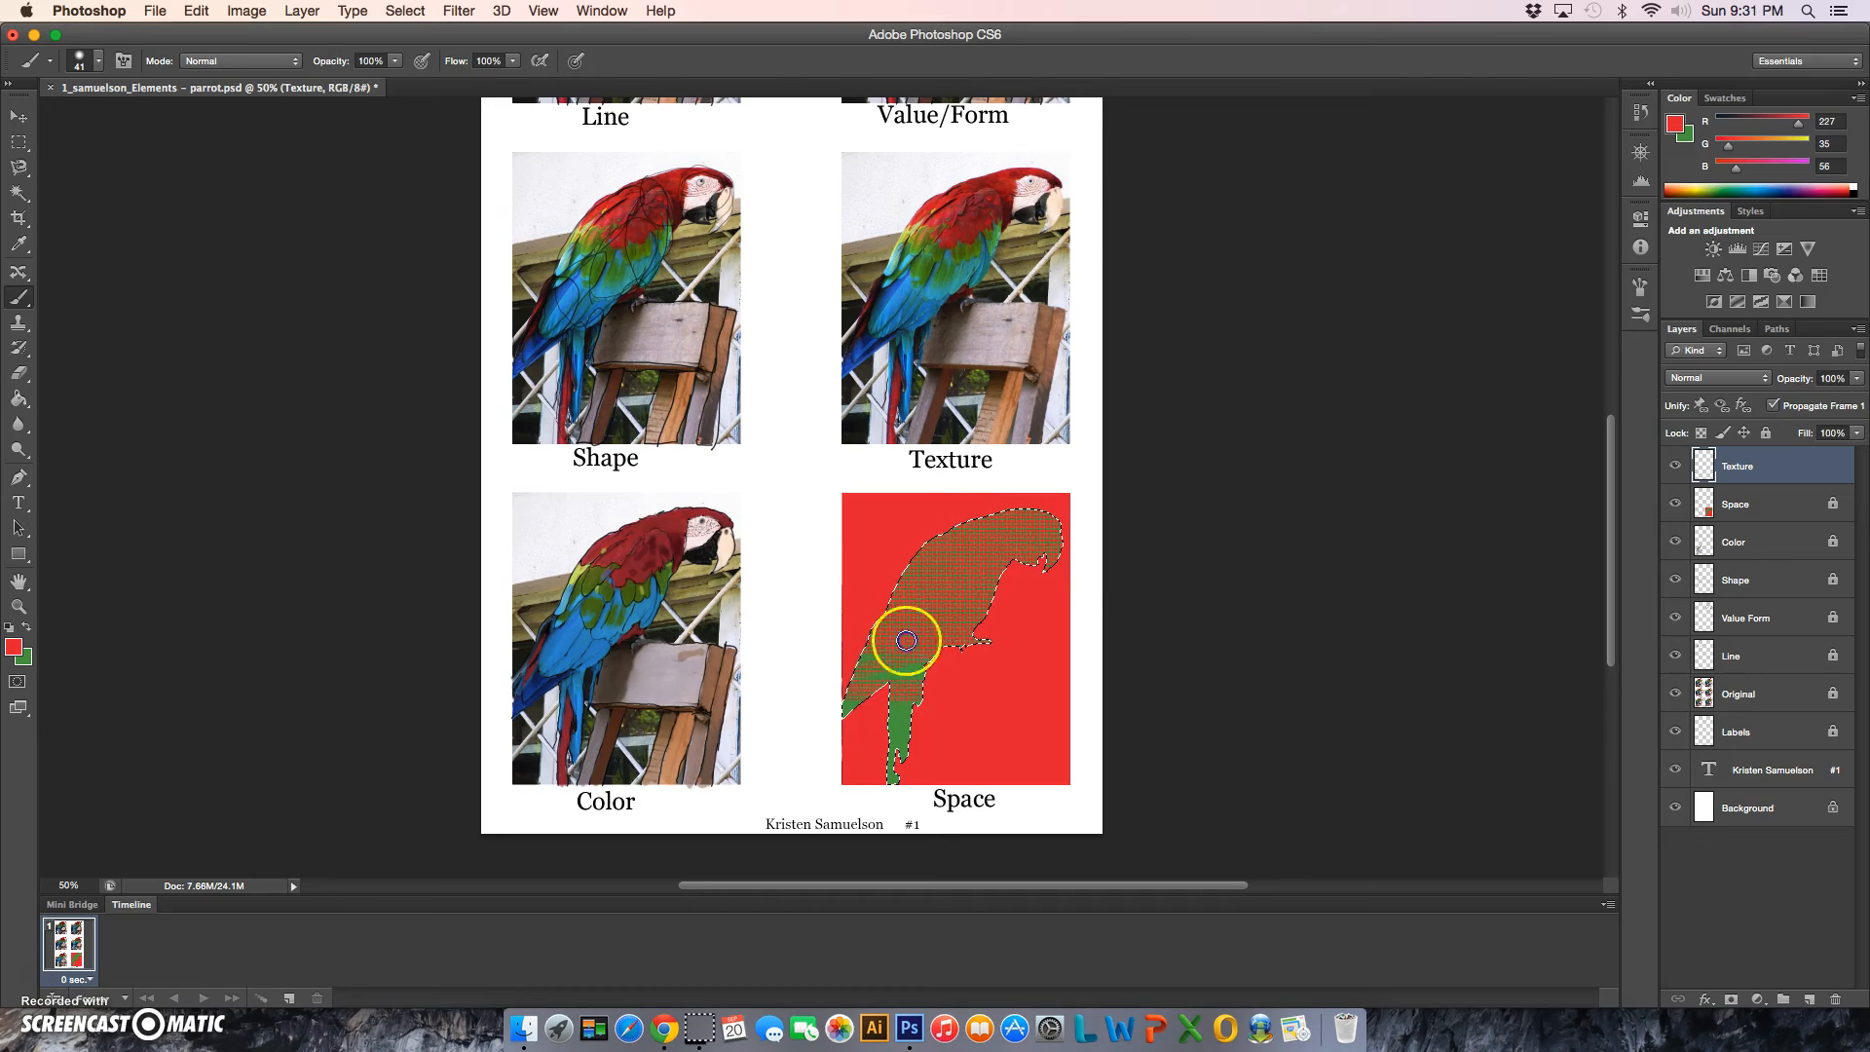
Paint the selected parrot silhouette in the Space picture with the red woven texture, including the tail and feet.
mouse_move(846, 757)
left_mouse_down()
mouse_move(959, 775)
mouse_move(938, 760)
mouse_move(972, 745)
mouse_move(957, 729)
mouse_move(901, 728)
mouse_move(971, 687)
mouse_move(853, 649)
mouse_move(899, 682)
mouse_move(892, 757)
left_mouse_up()
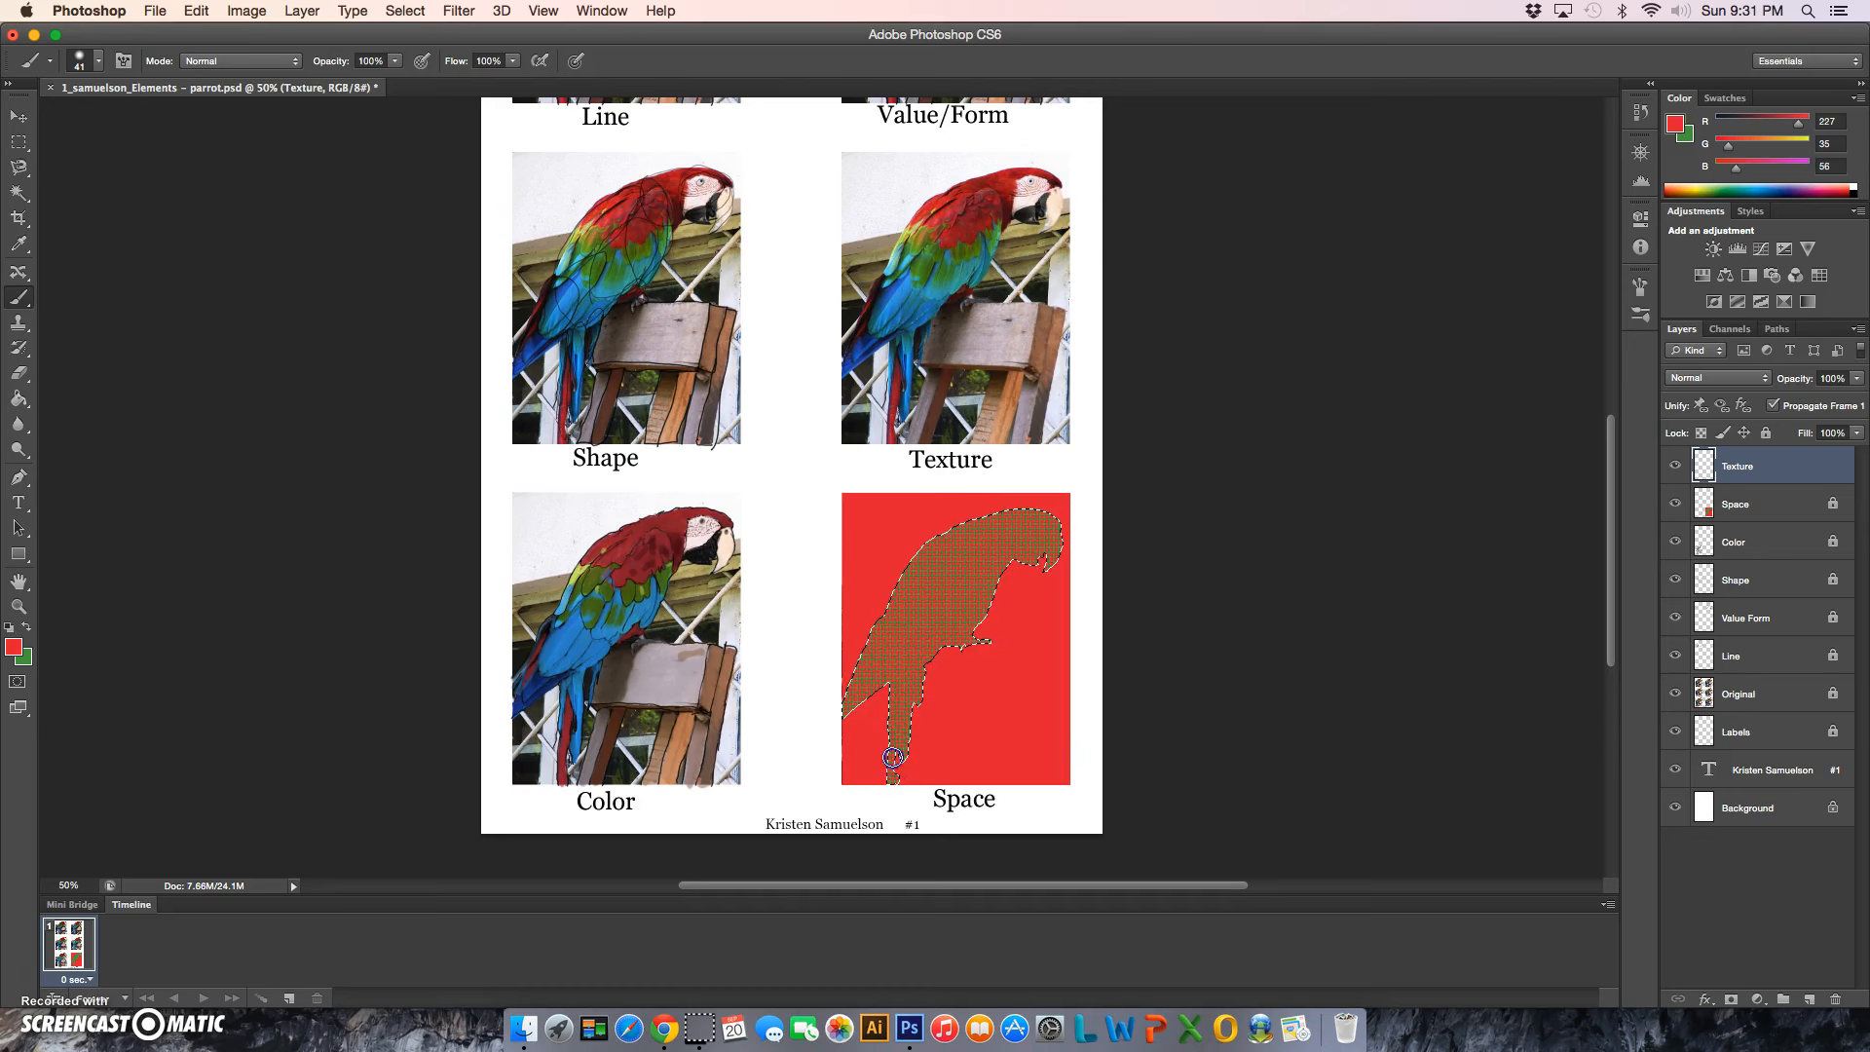
mouse_move(903, 654)
left_mouse_down()
mouse_move(918, 626)
mouse_move(969, 633)
left_mouse_up()
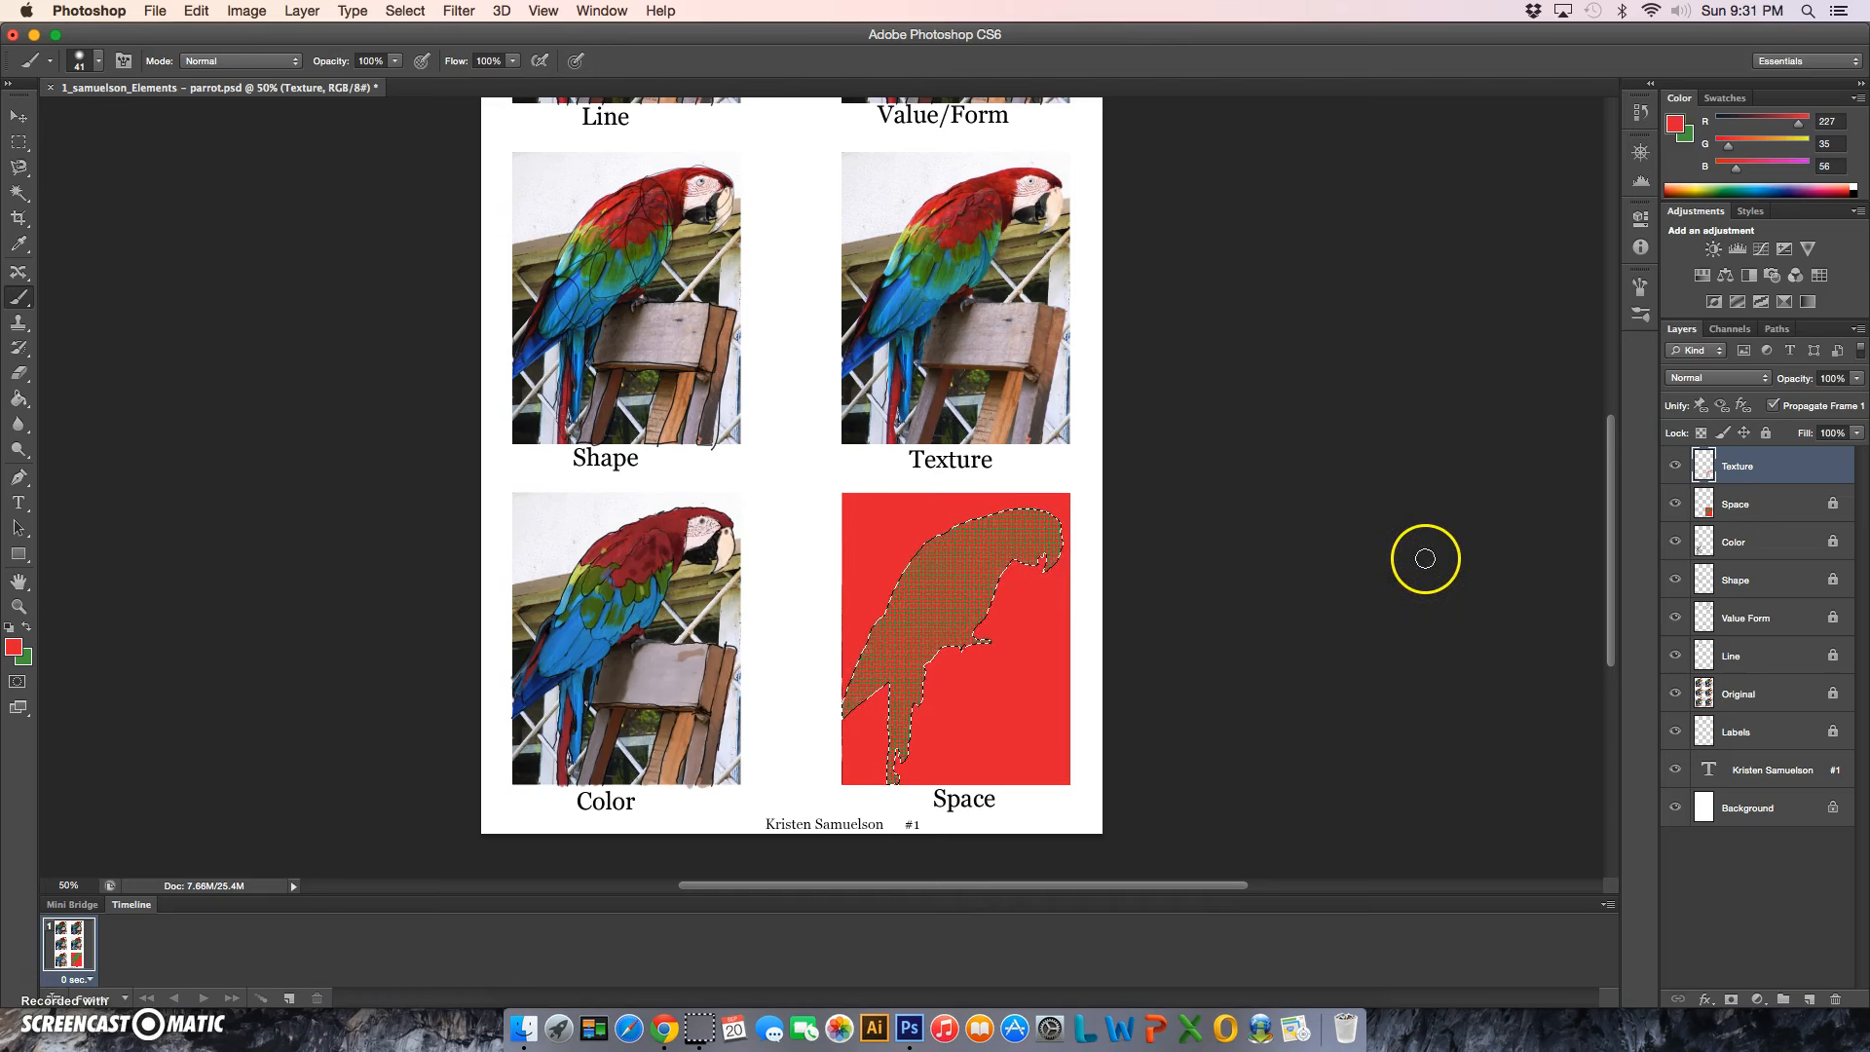
Temporarily hide the Space and Original layers to inspect the painted texture, and show both again.
left_click(1677, 504)
left_click(1676, 694)
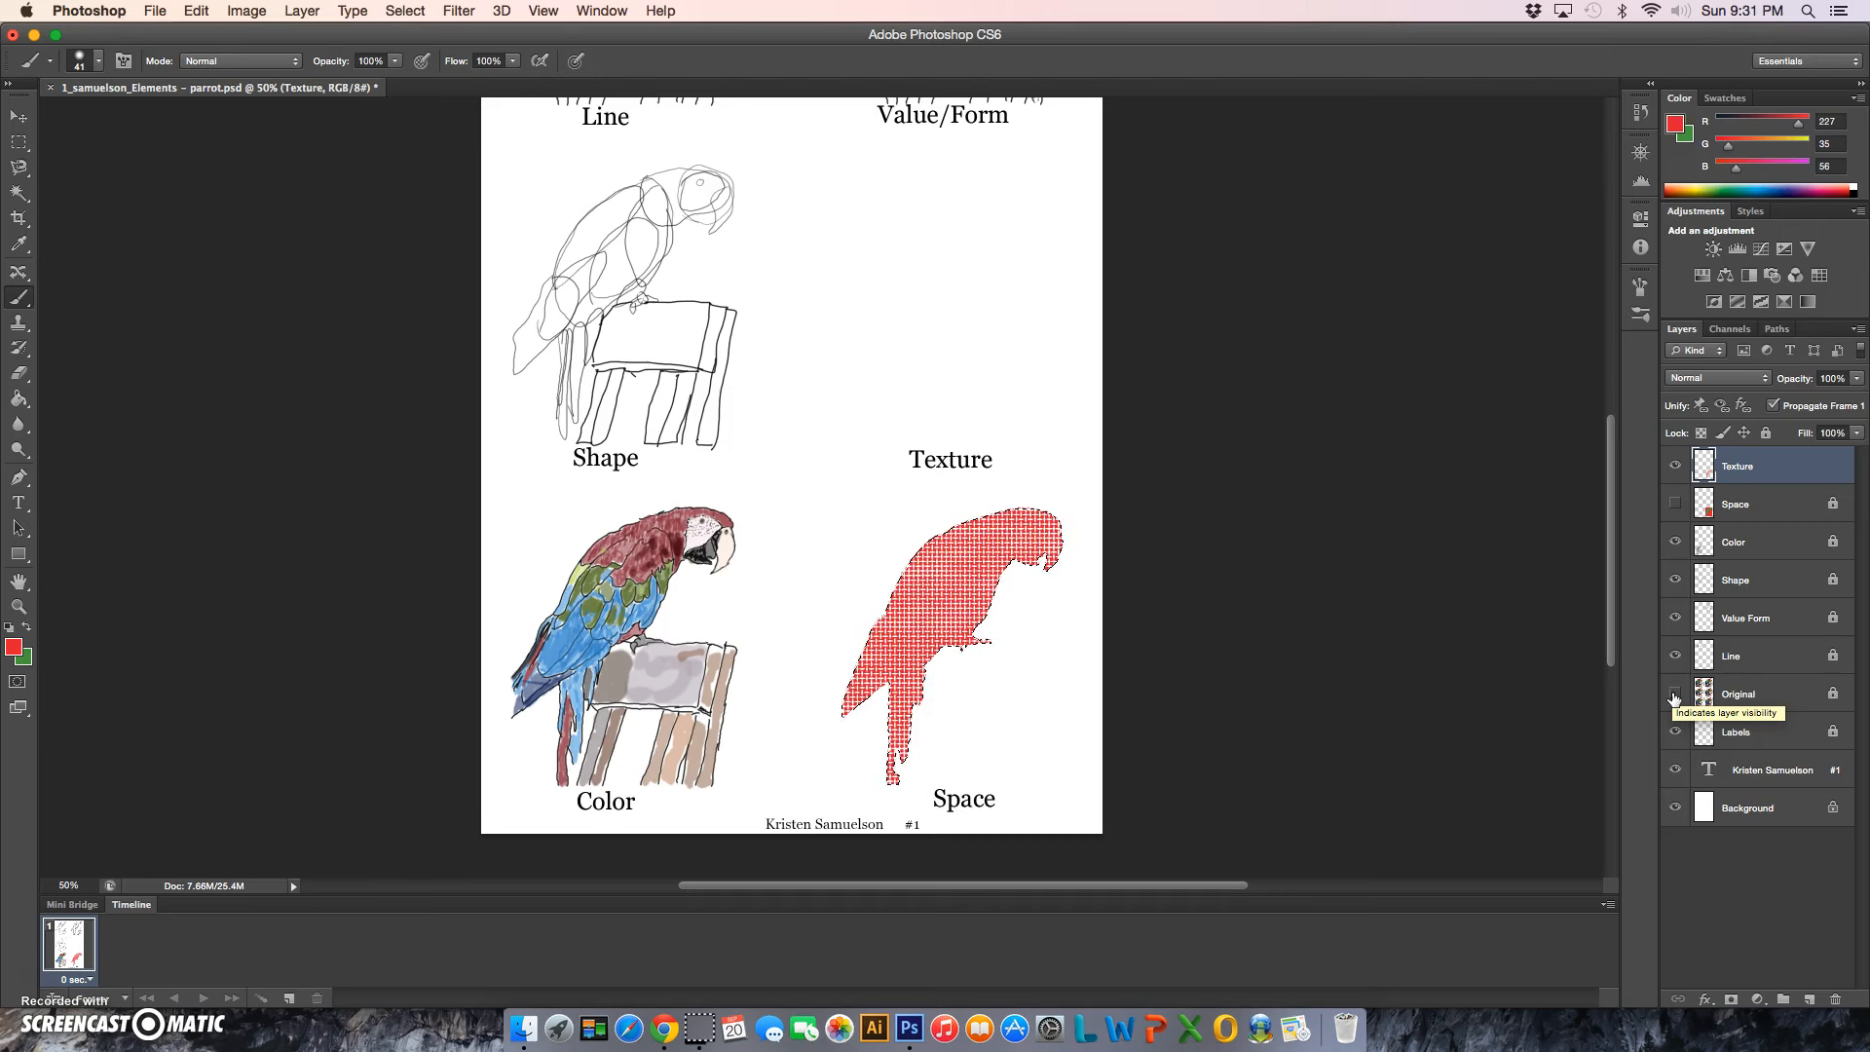
left_click(1675, 693)
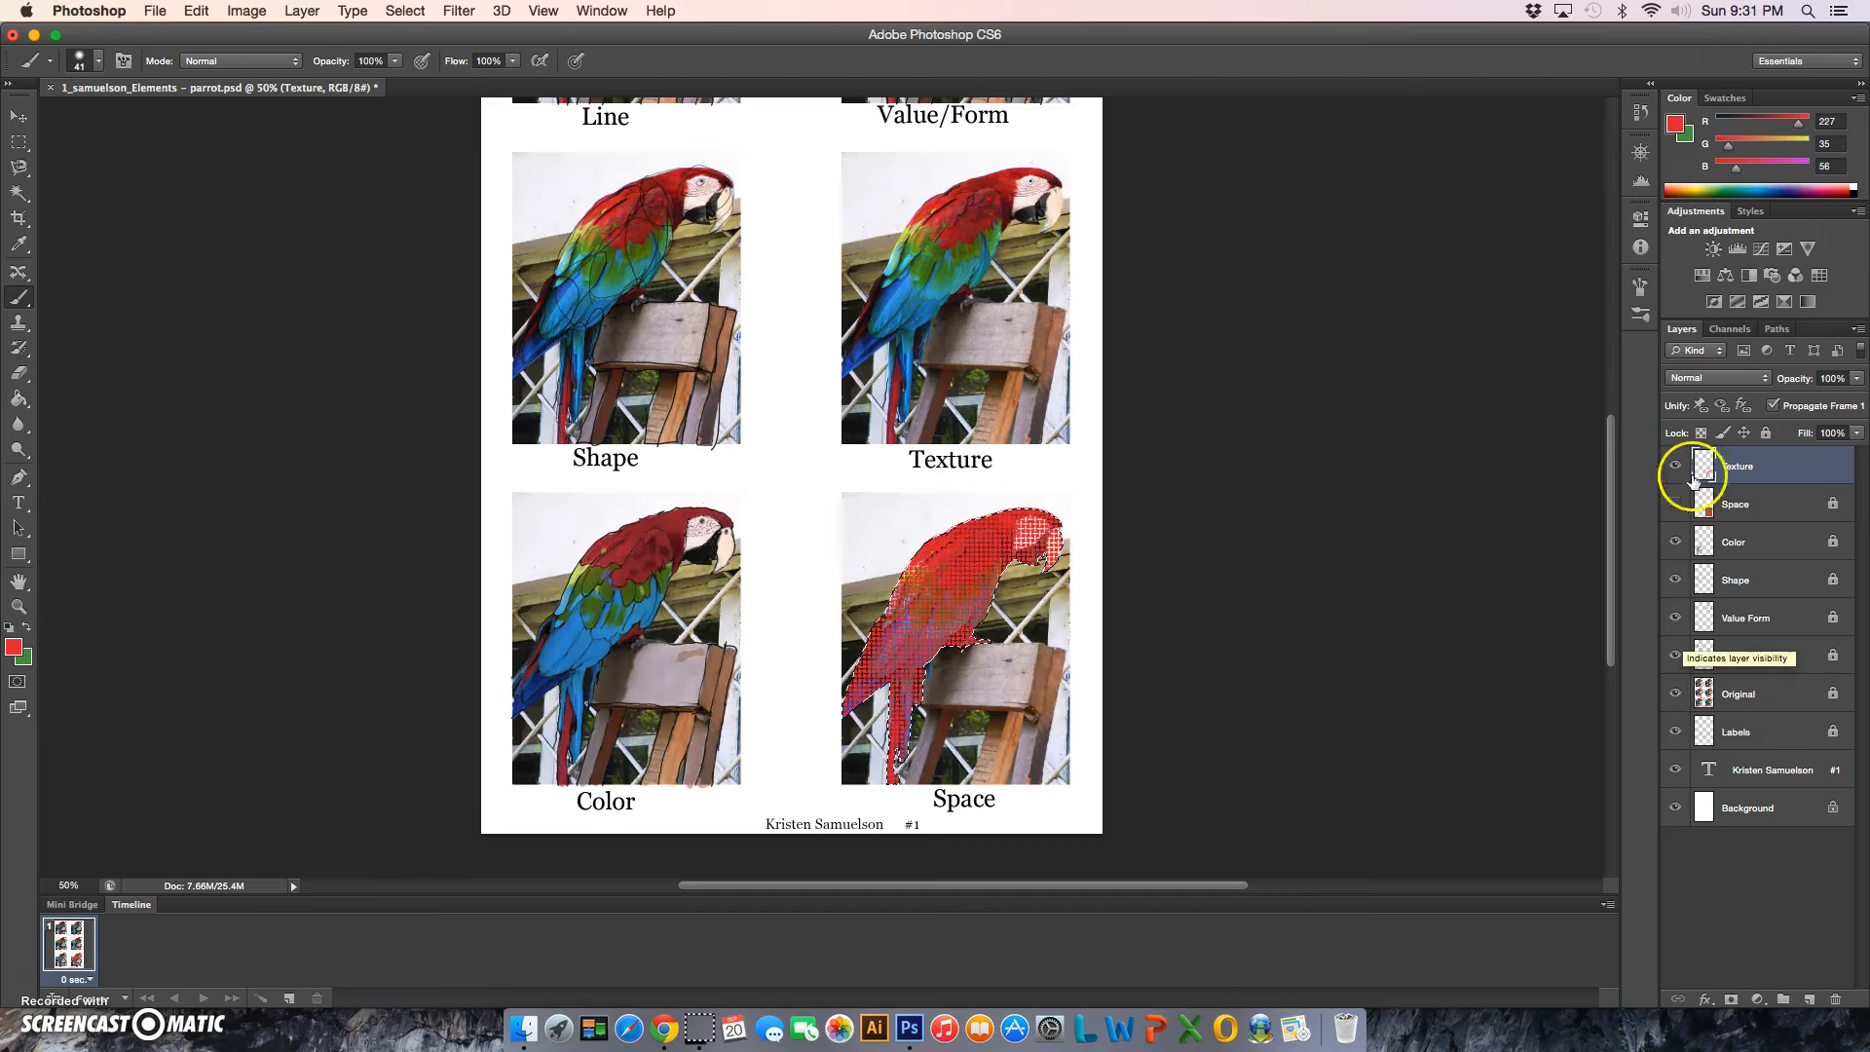
left_click(1676, 503)
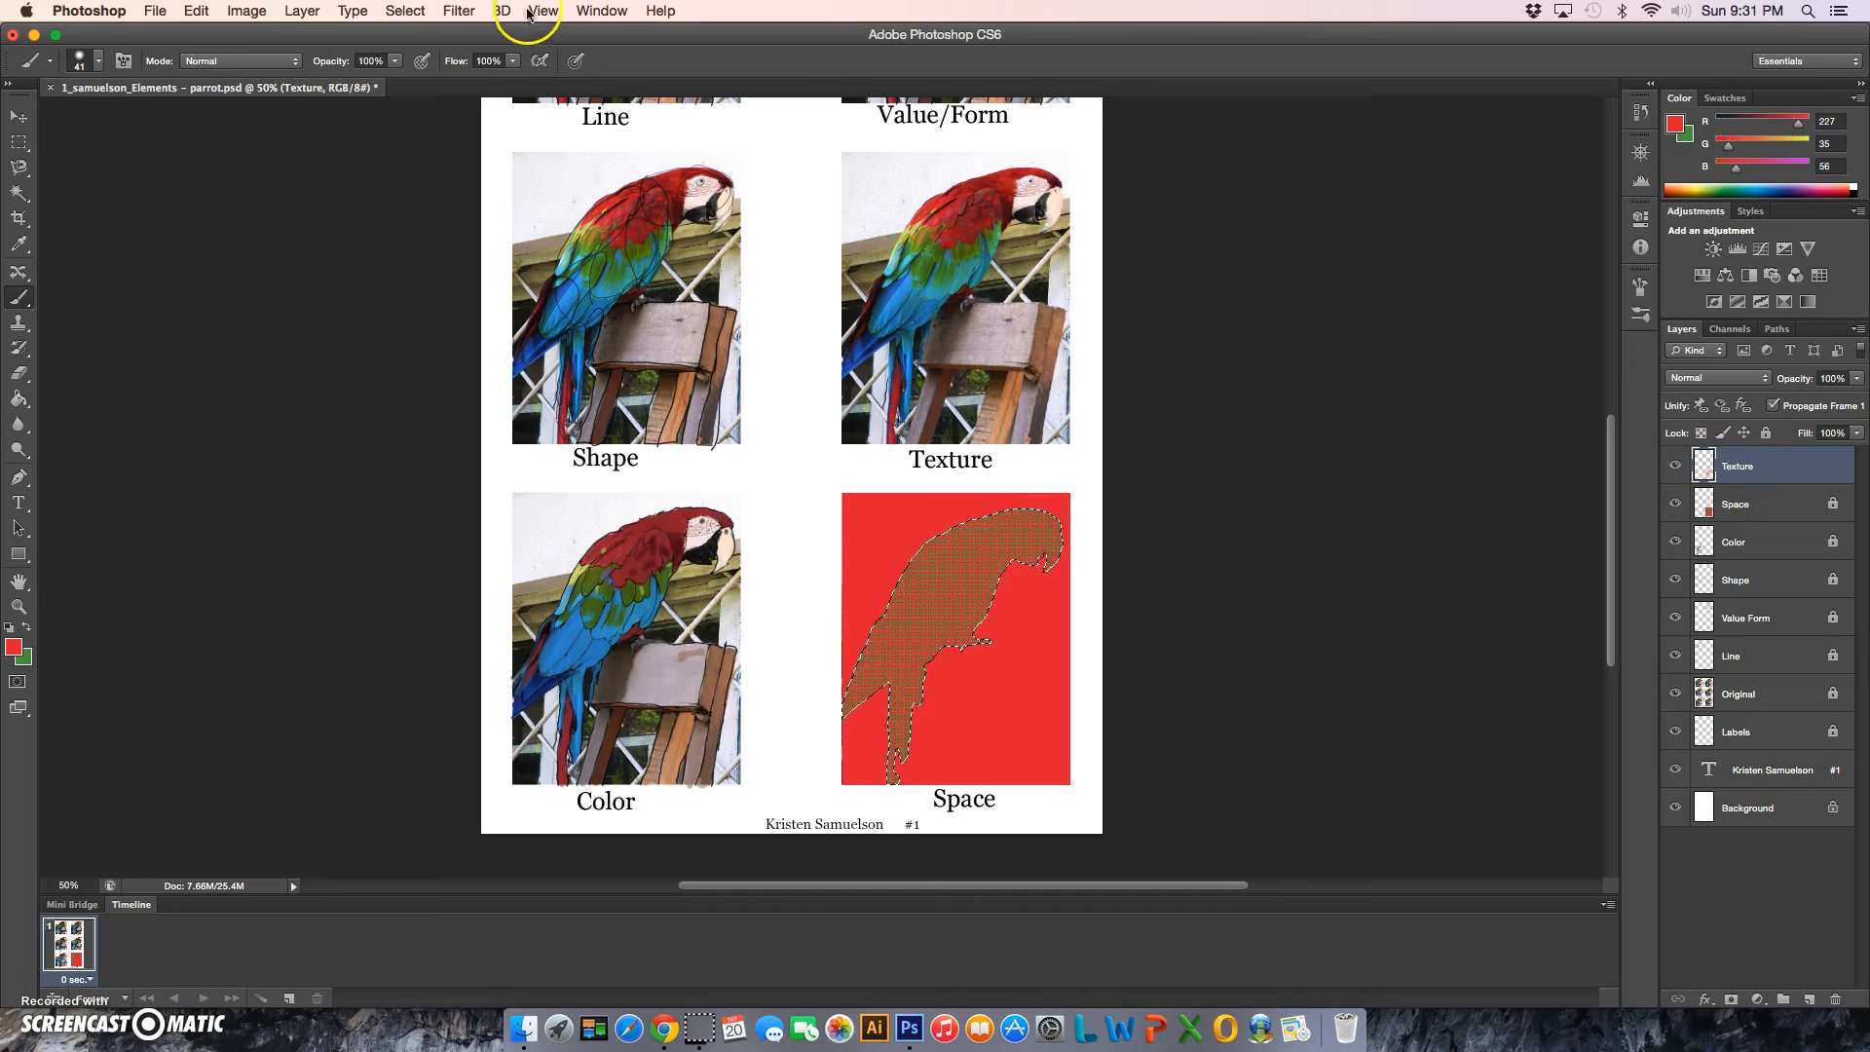
Invert the parrot selection and intersect it with a rectangle around the Space picture so only its background is selected.
left_click(407, 11)
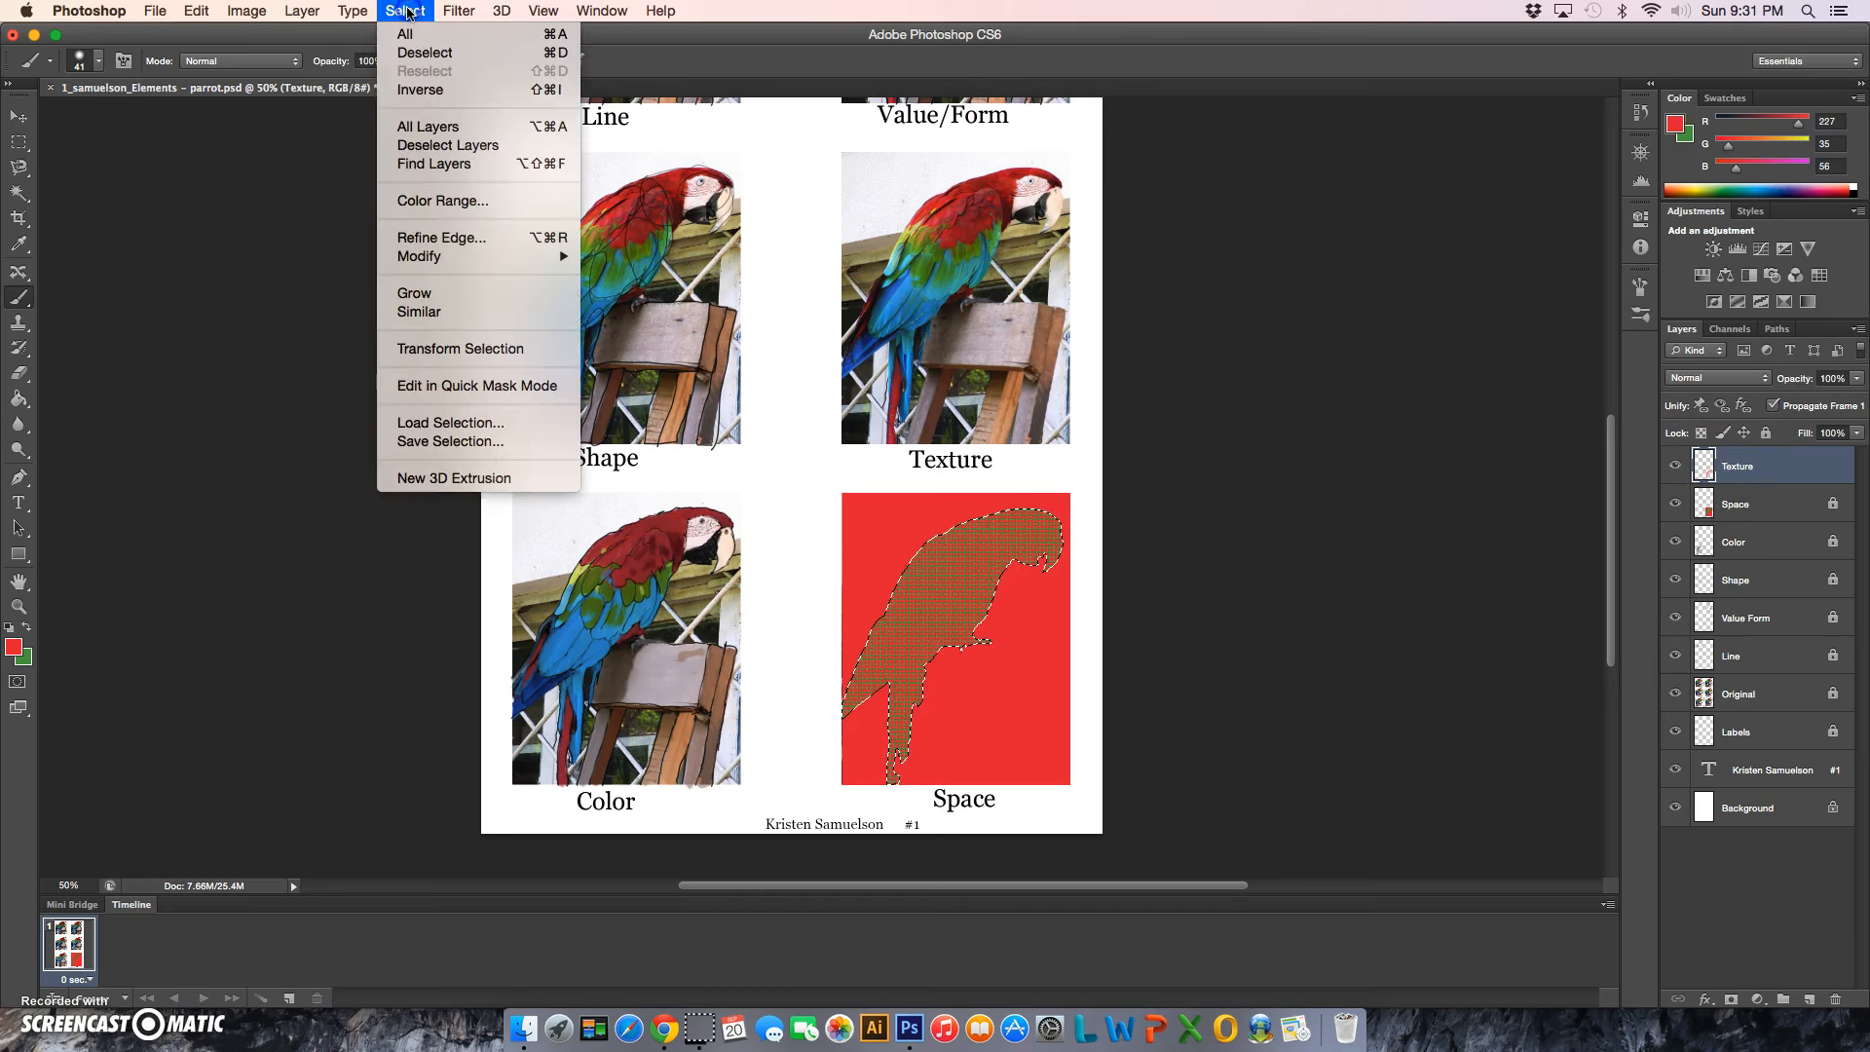
left_click(417, 89)
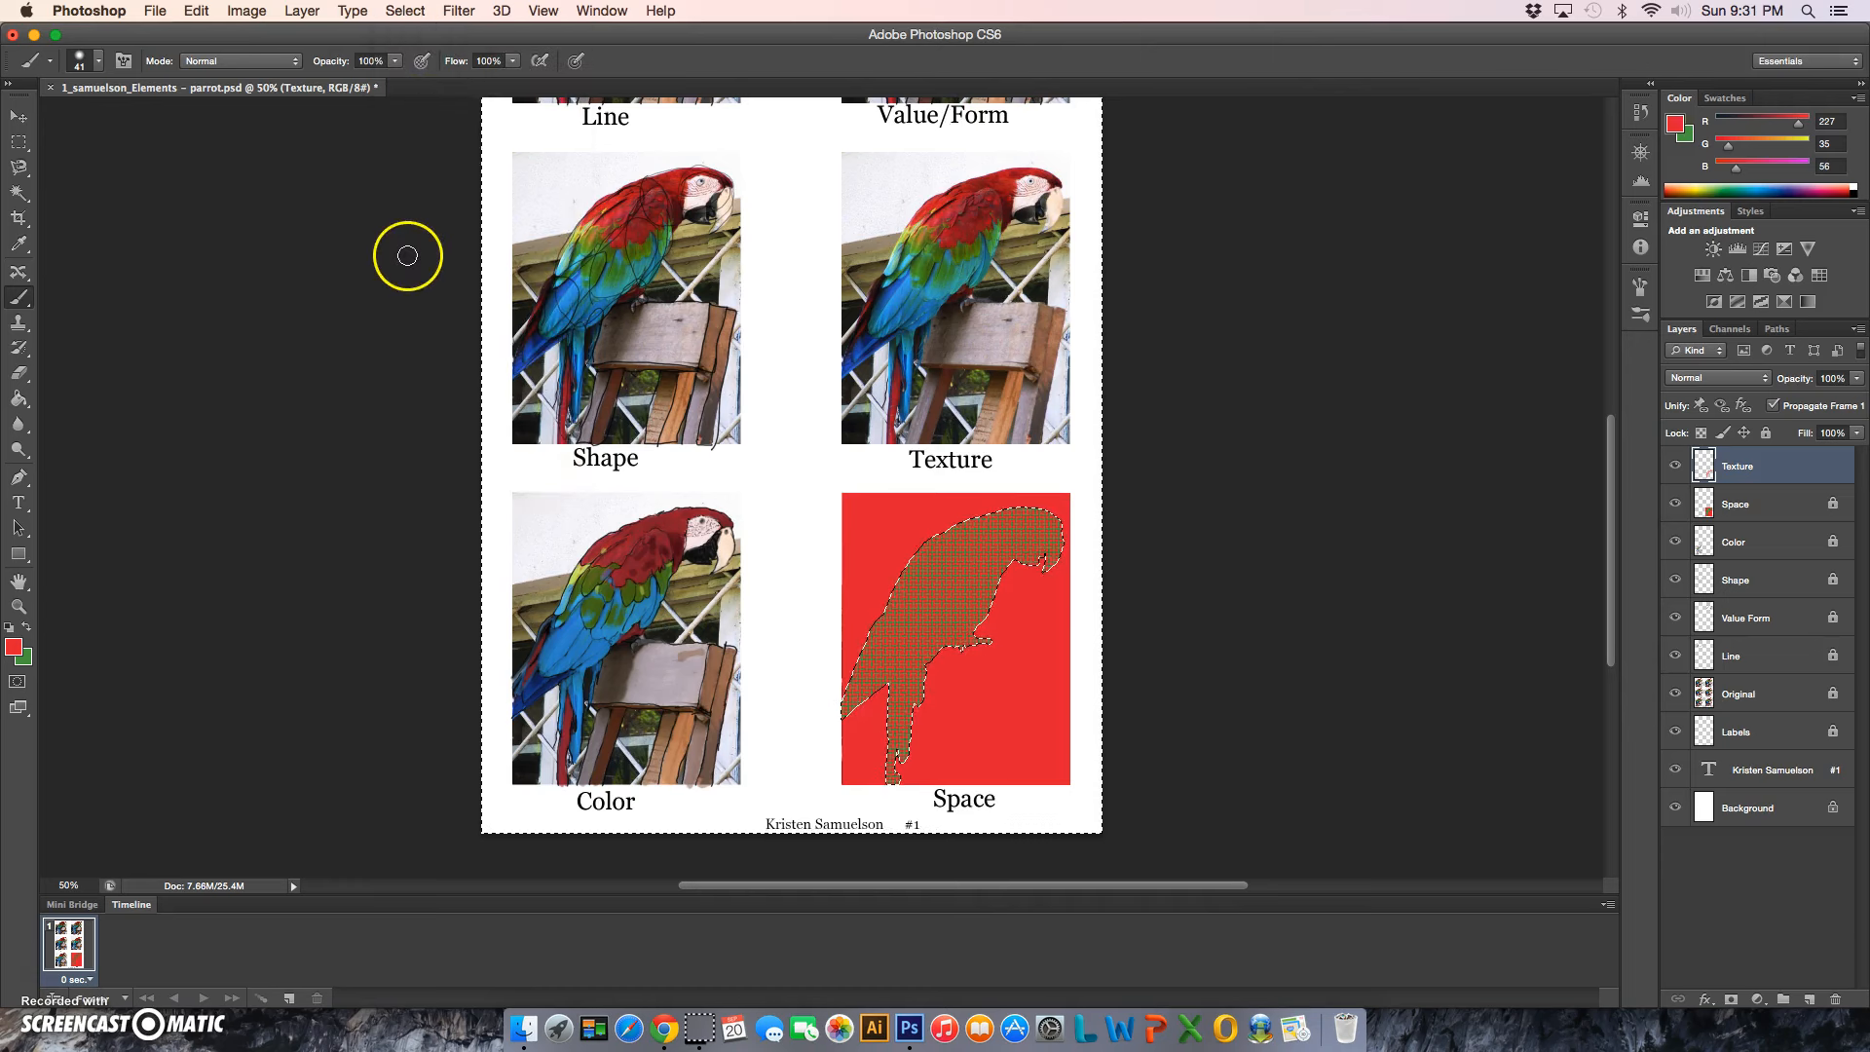
left_click(21, 148)
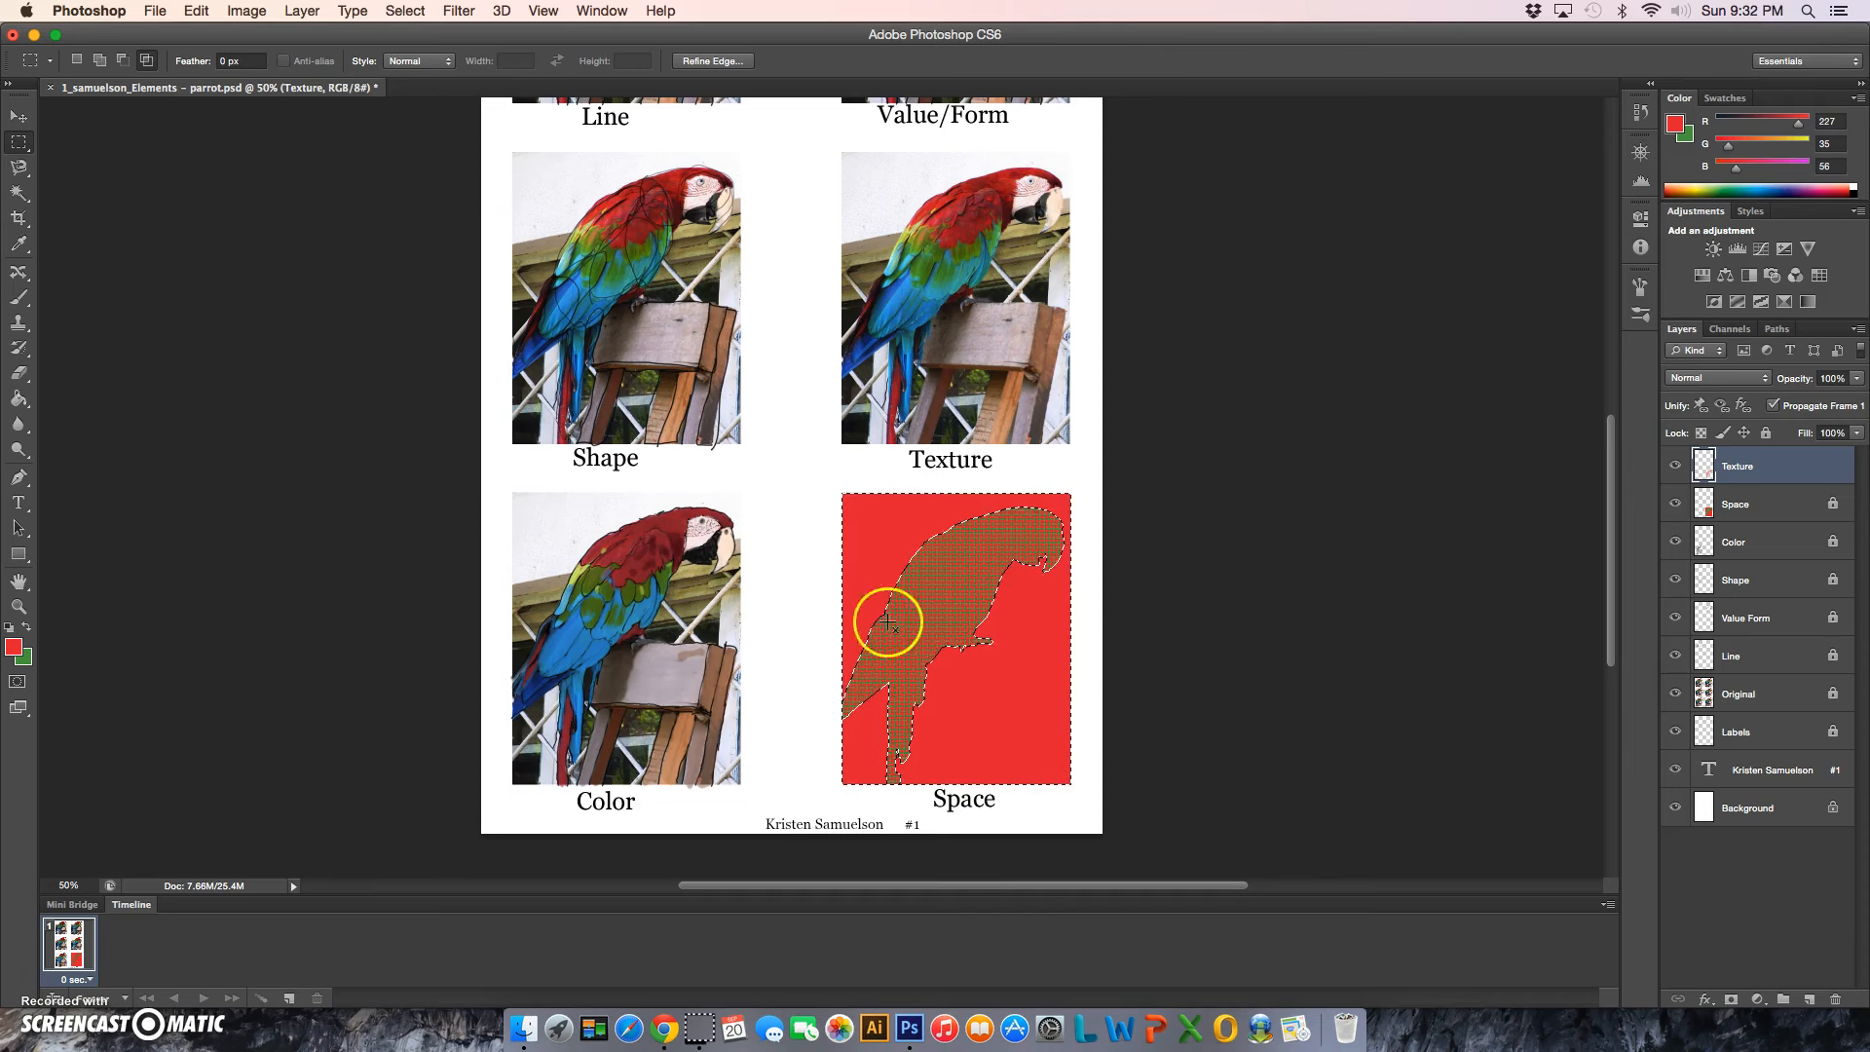
Make green the foreground colour and bring up the Brush tool's texture settings.
left_click(26, 627)
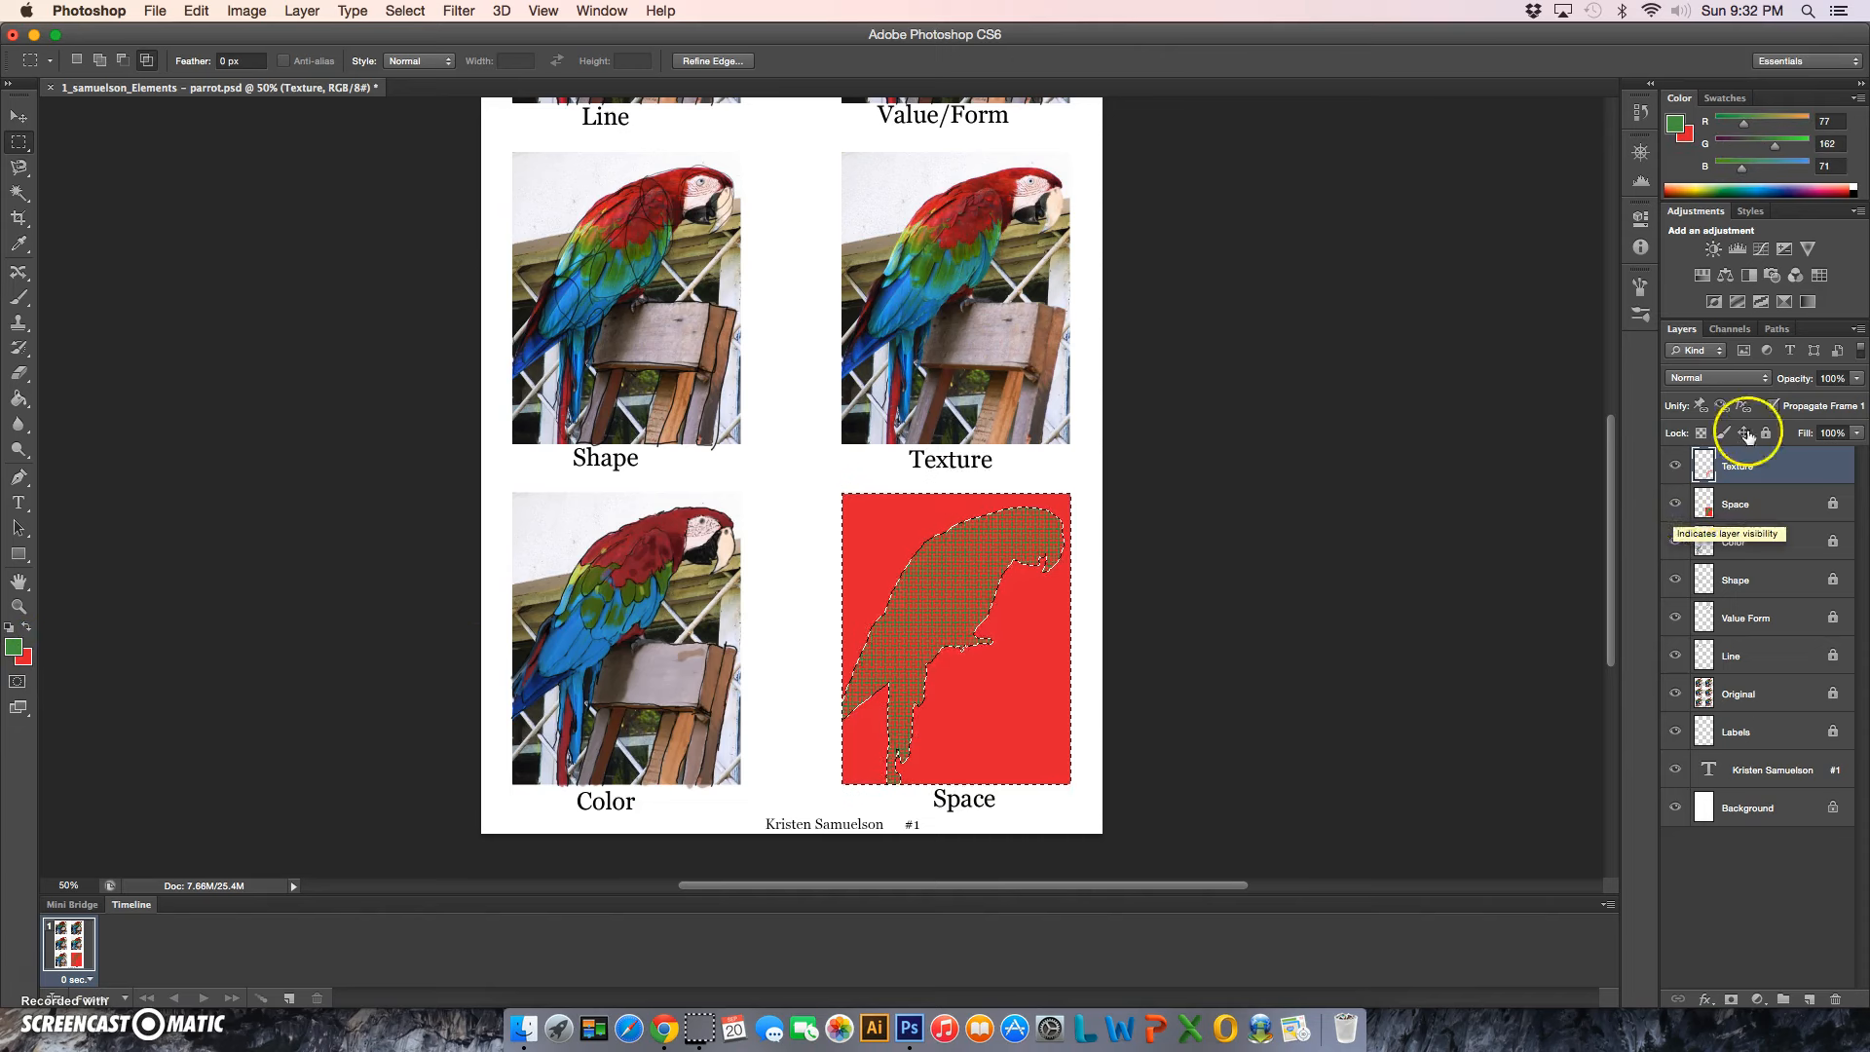
left_click(1643, 312)
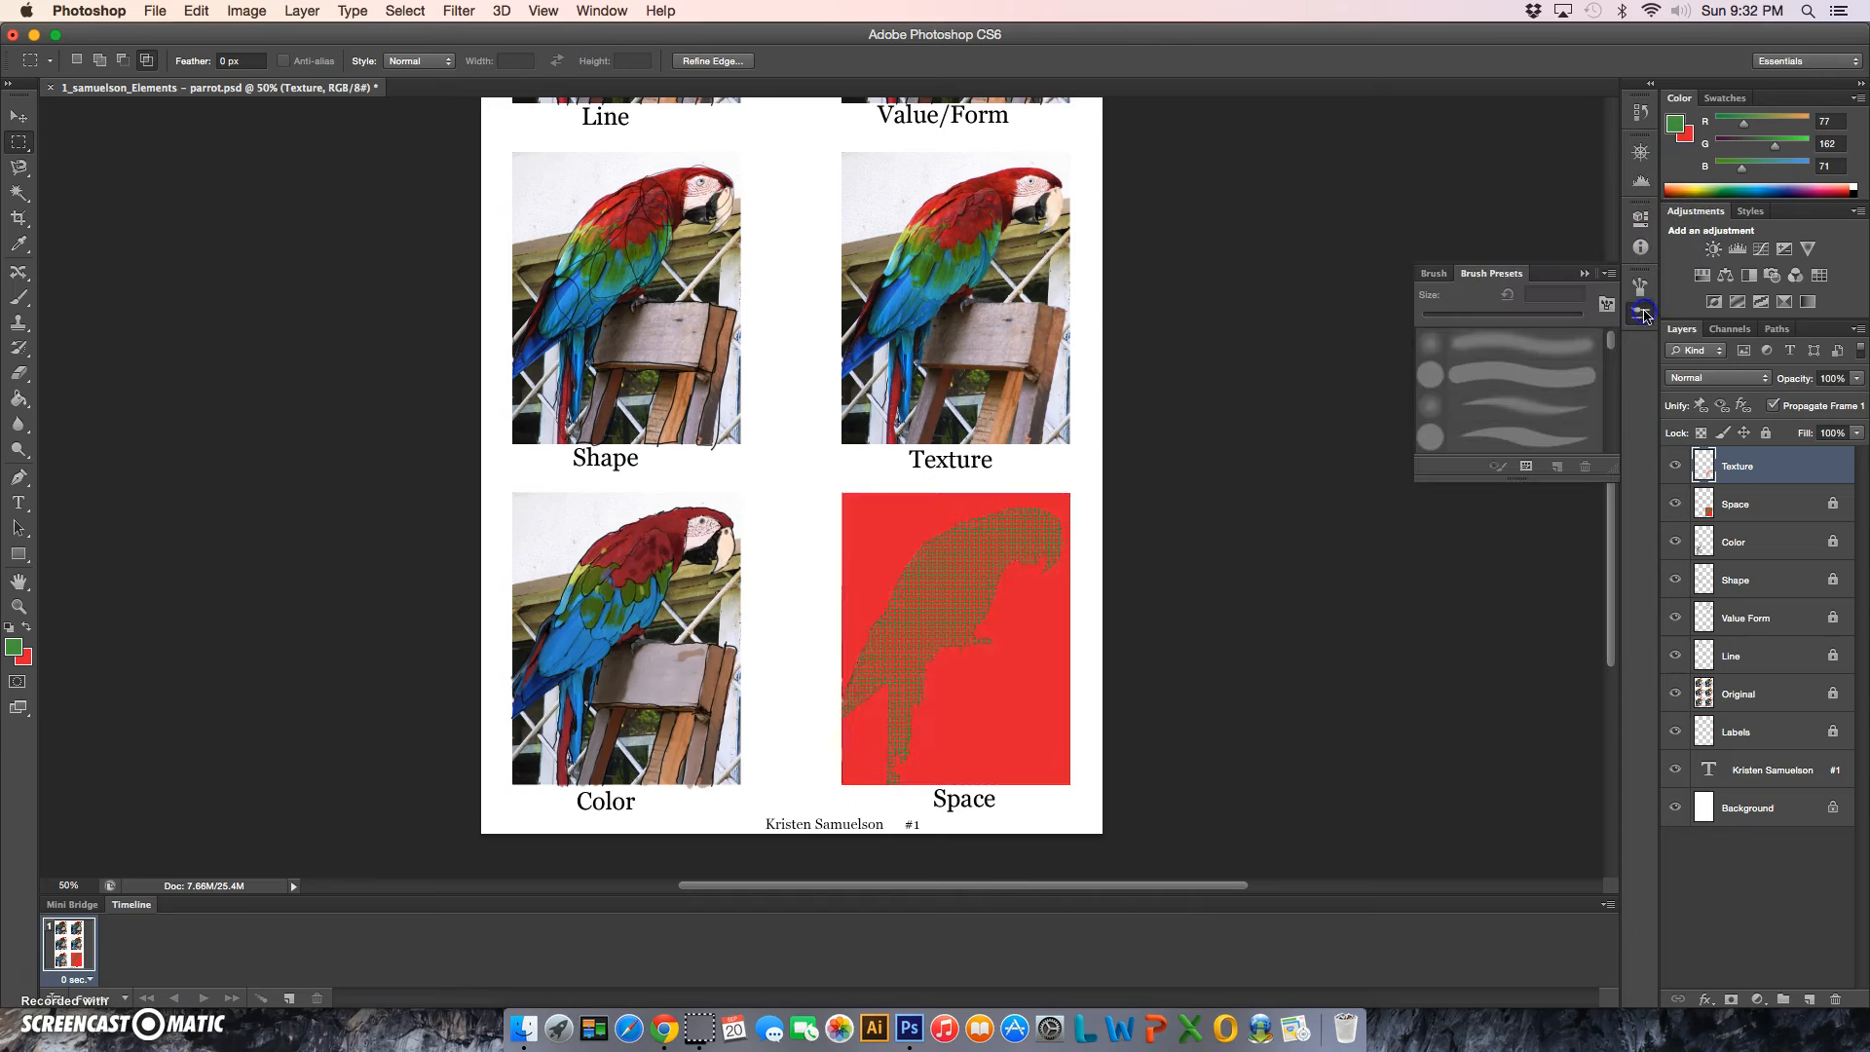
left_click(1642, 289)
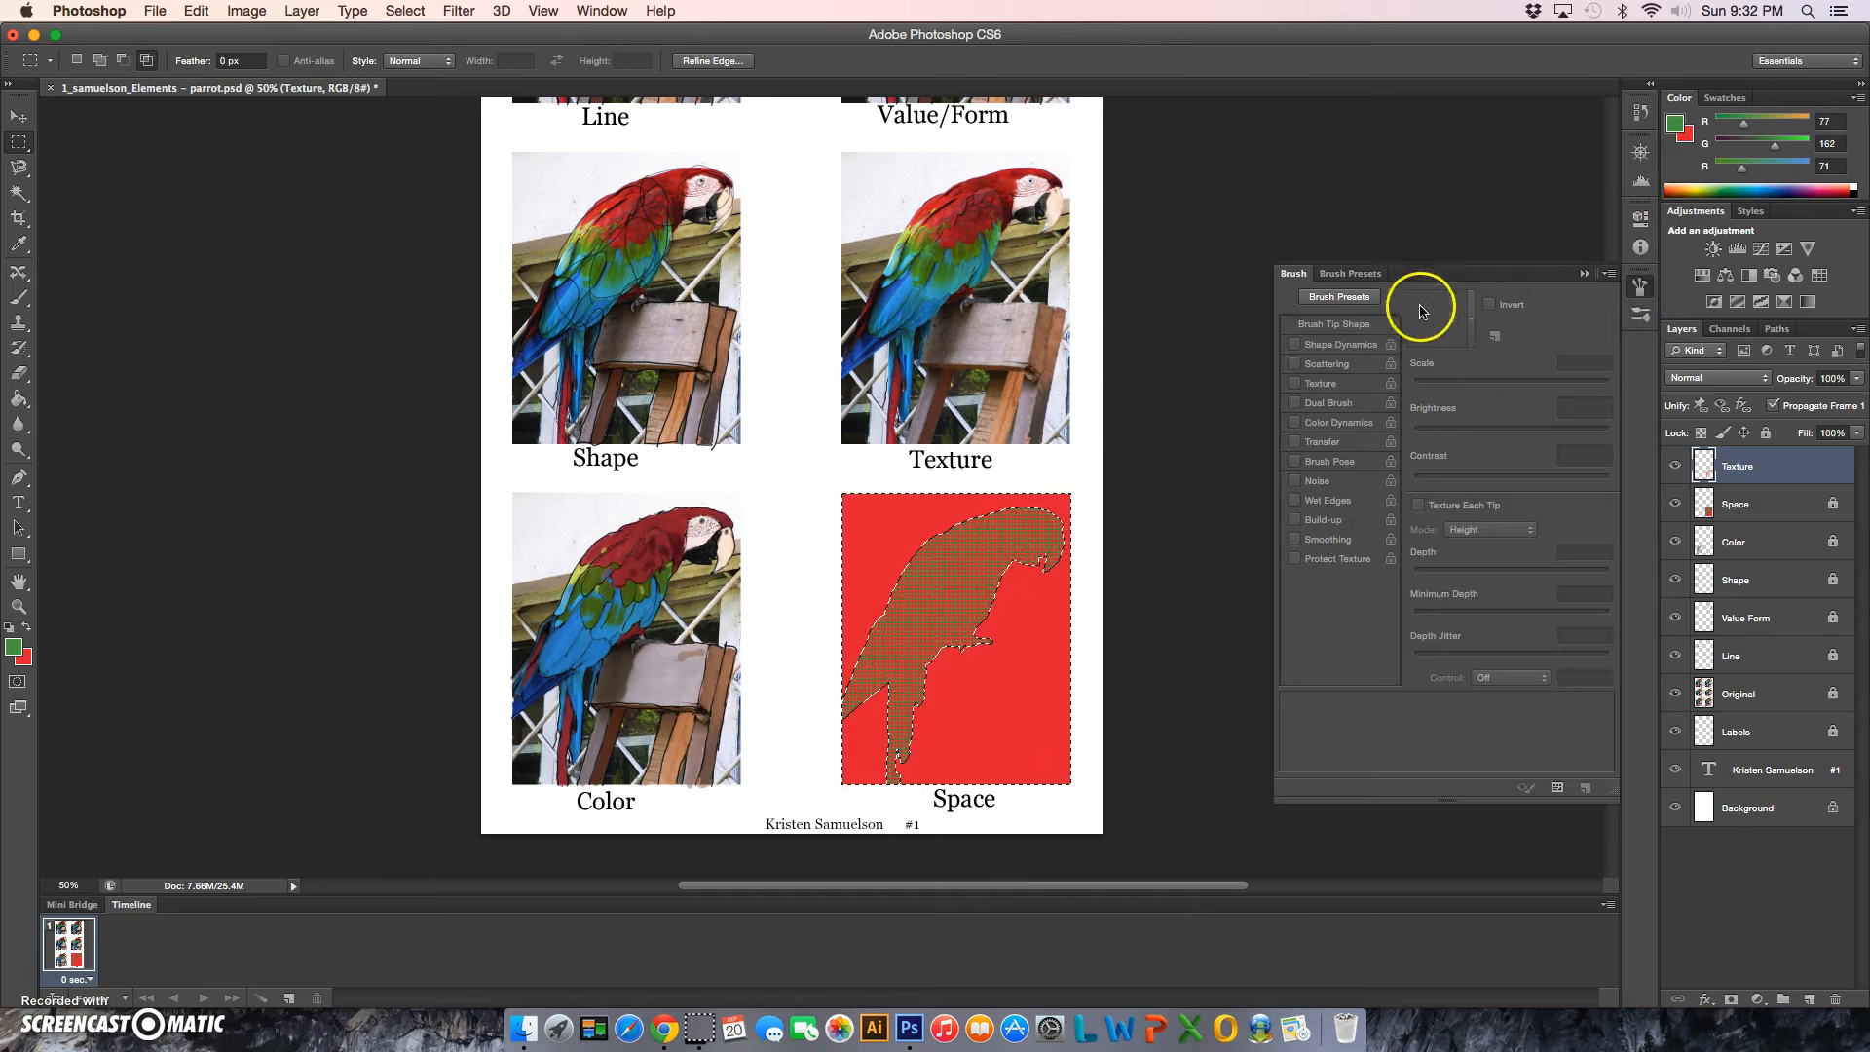
left_click(23, 298)
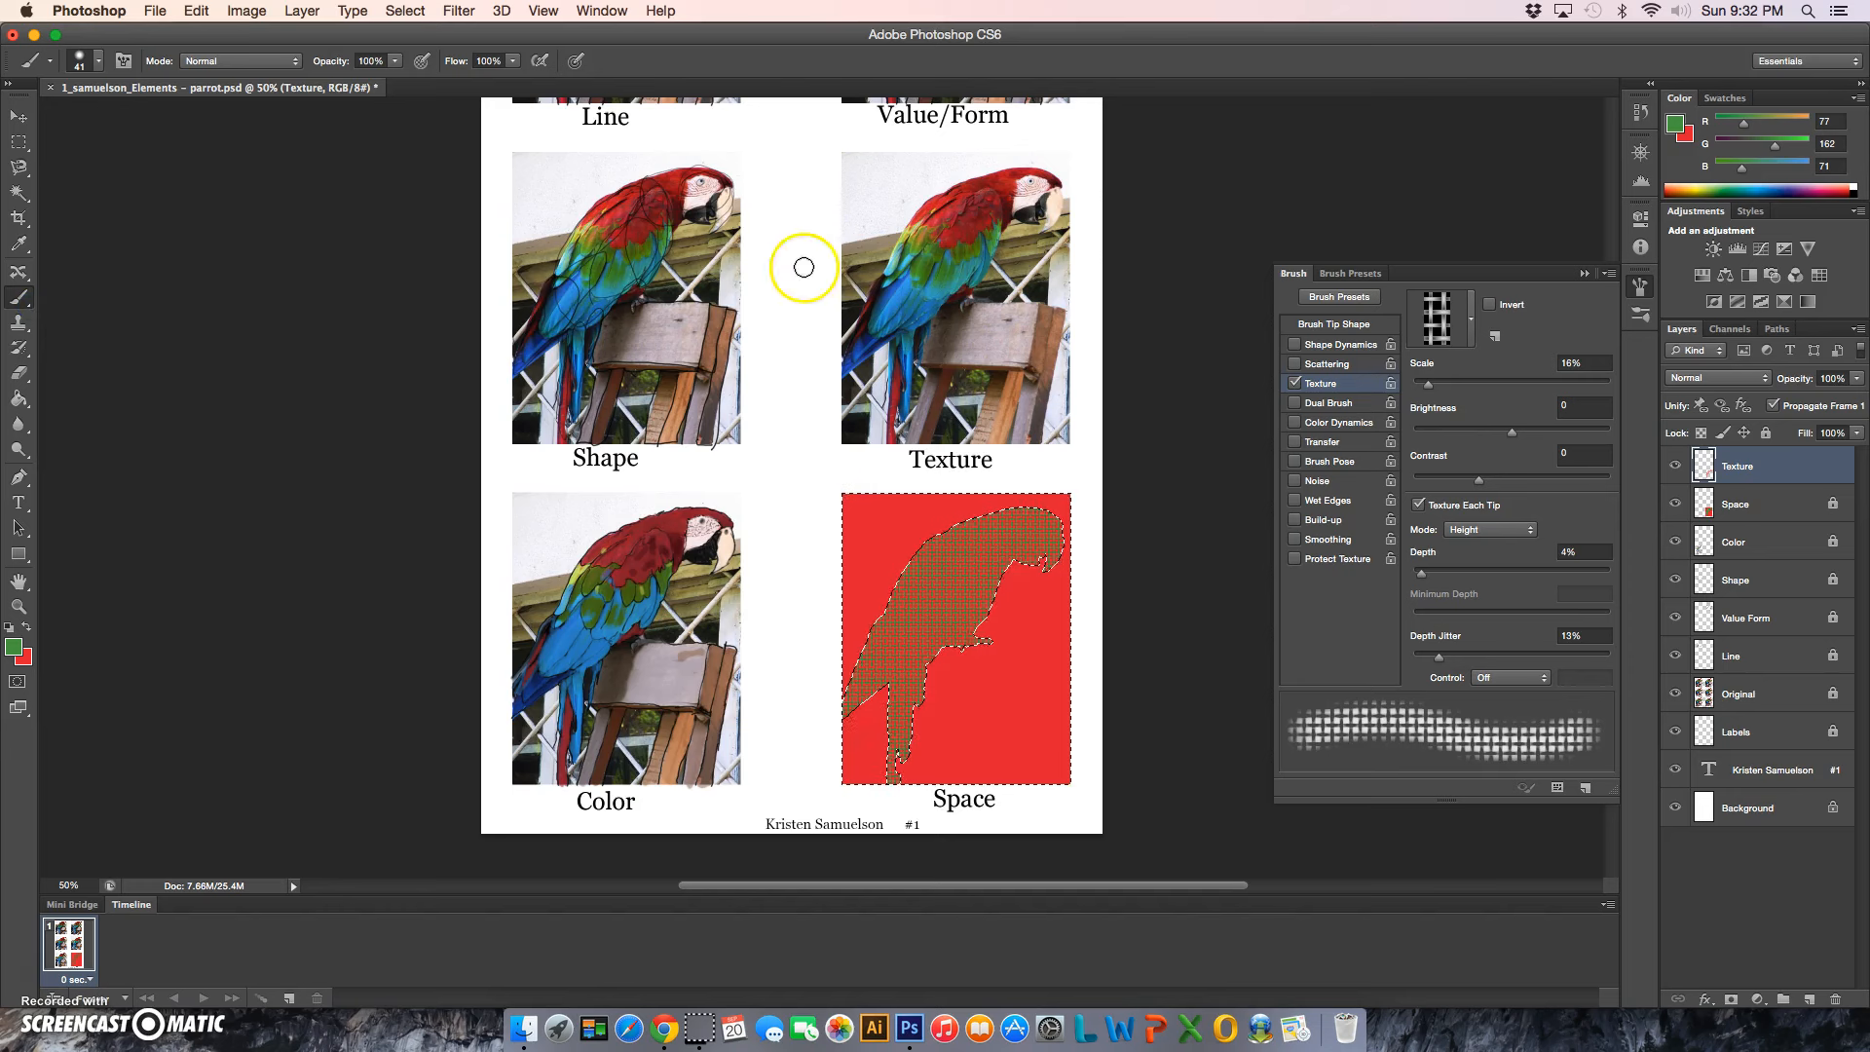
Append the Rock Patterns set to the brush's texture patterns.
left_click(1470, 318)
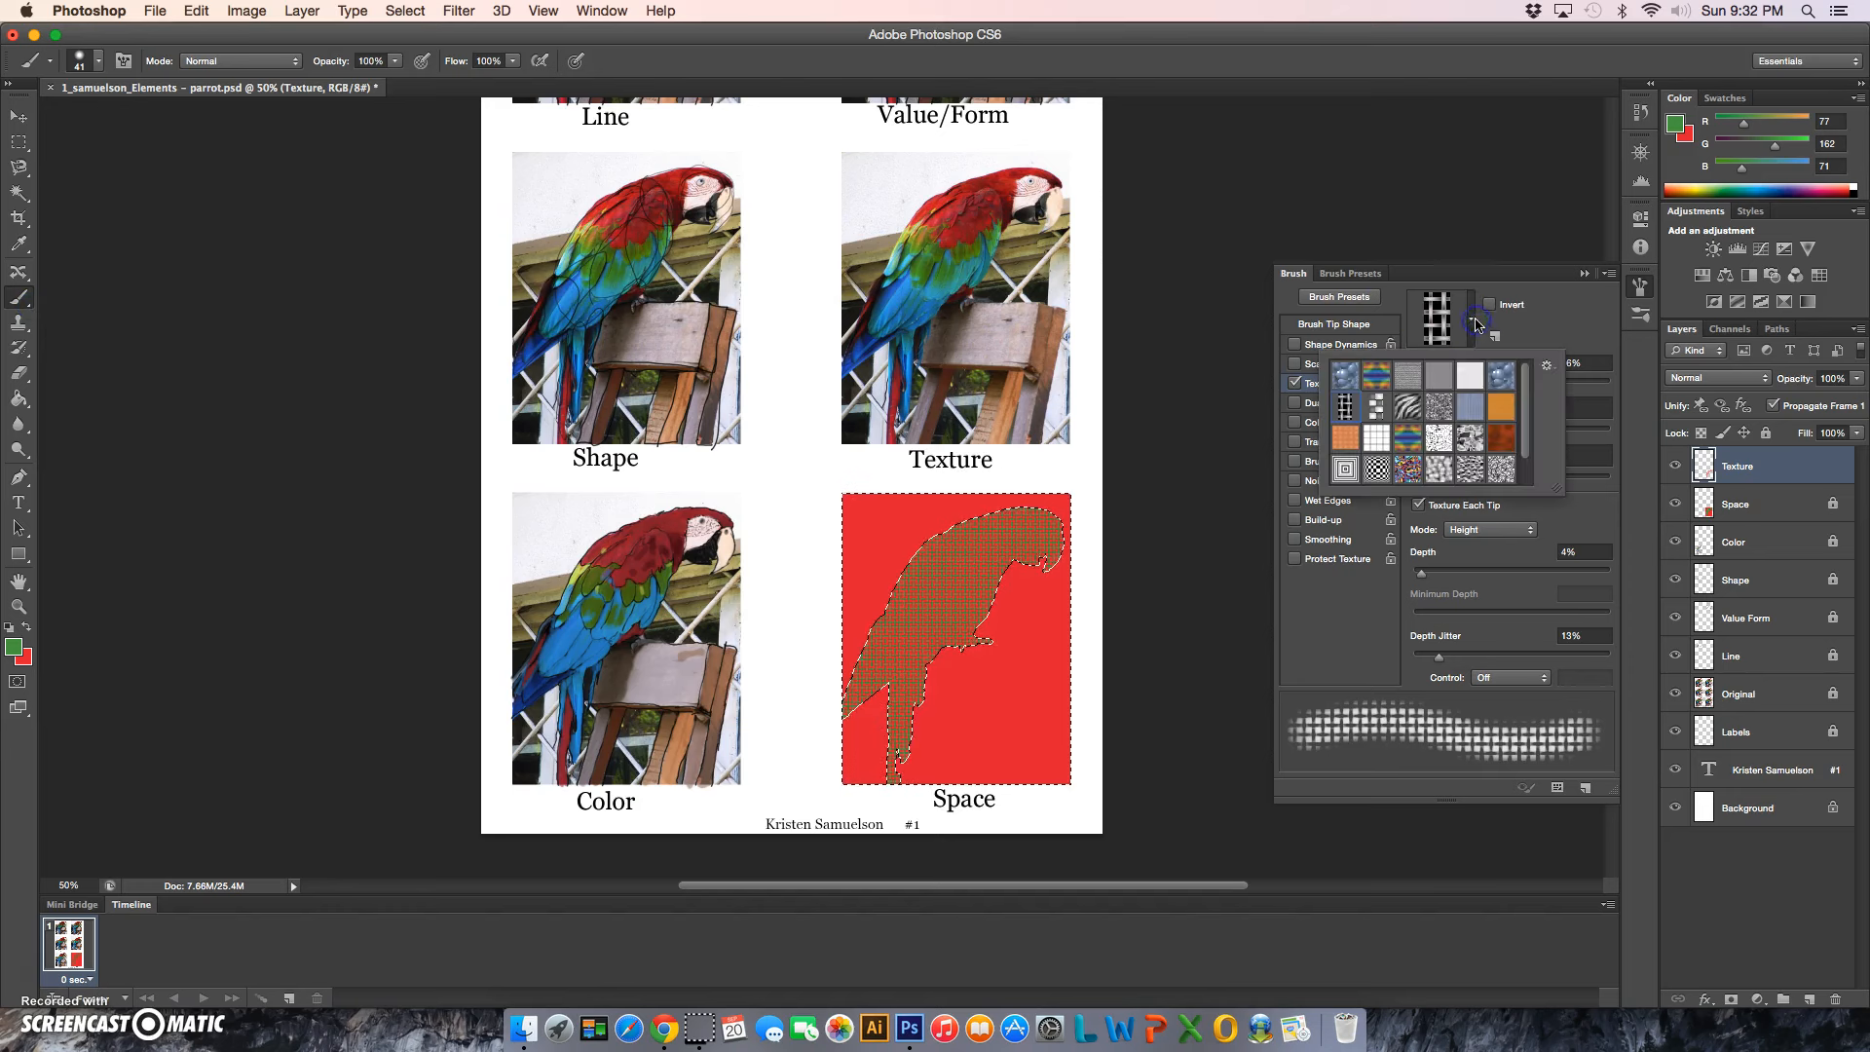
left_click_drag(1526, 427, 1526, 467)
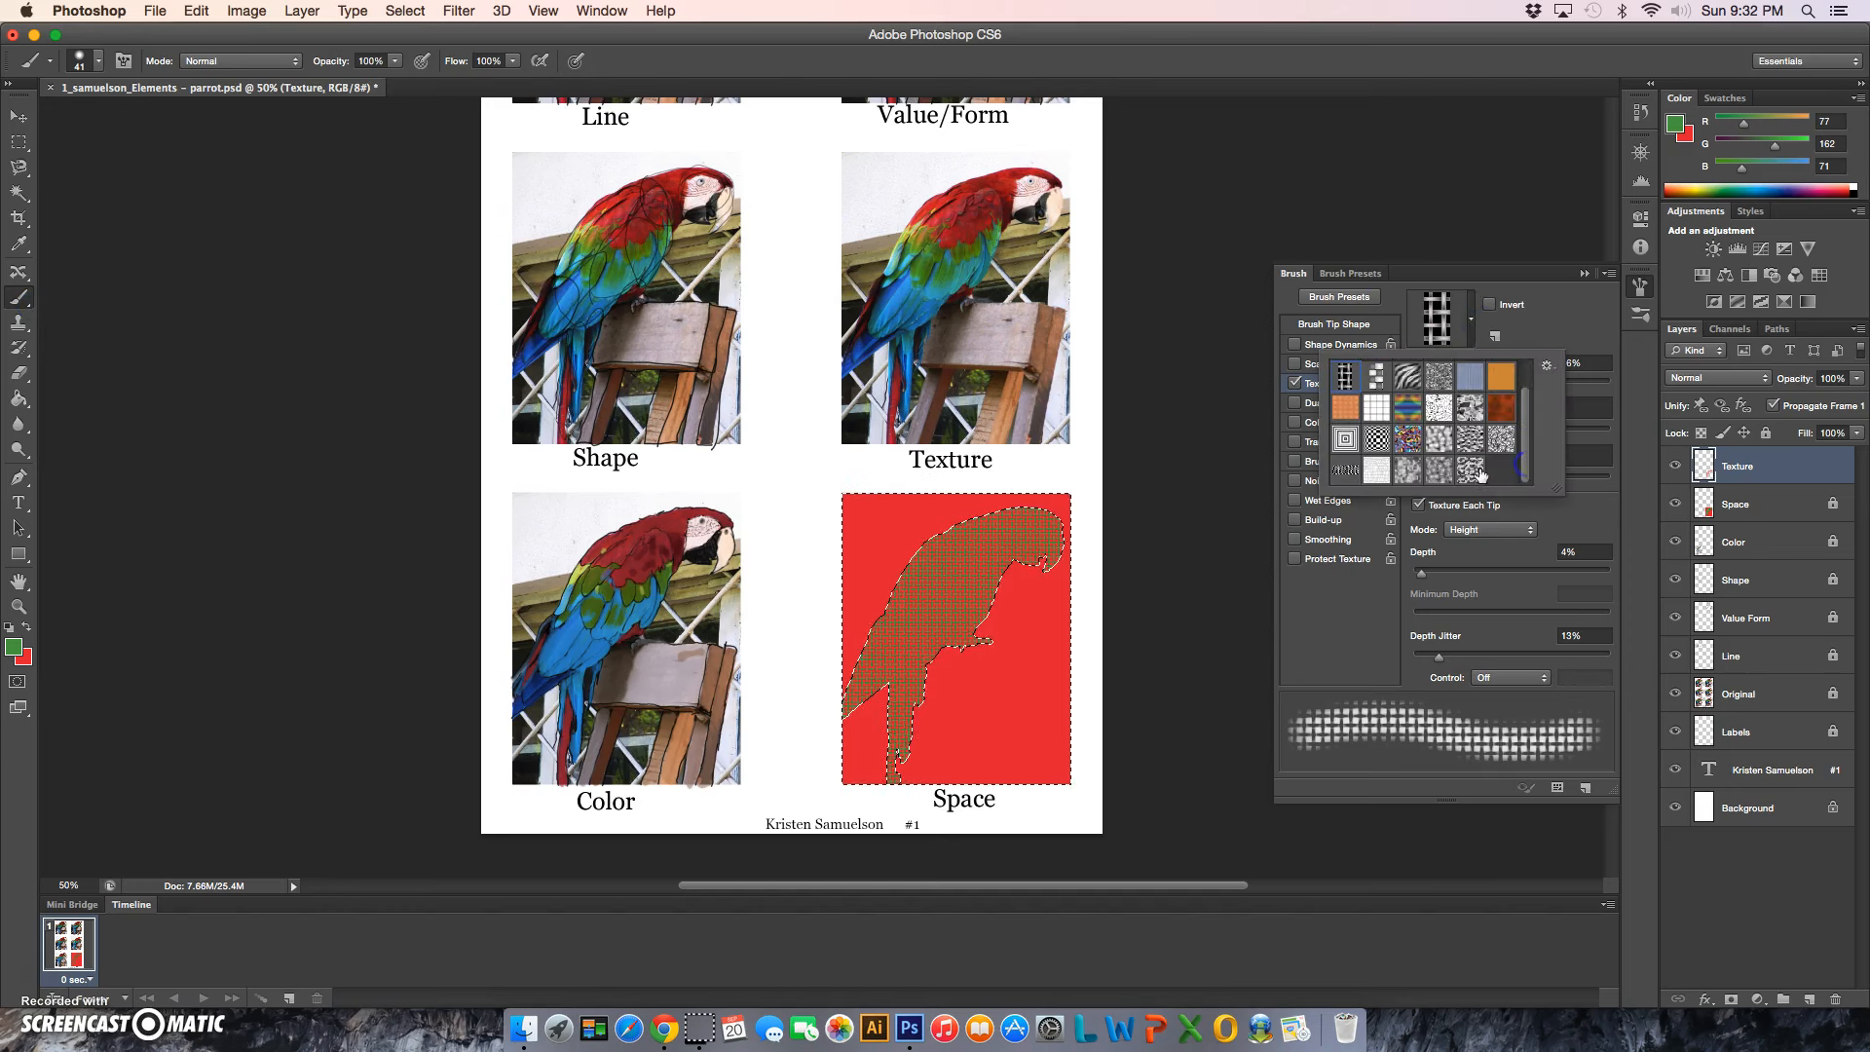
left_click(1473, 471)
left_click_drag(1549, 367, 1639, 856)
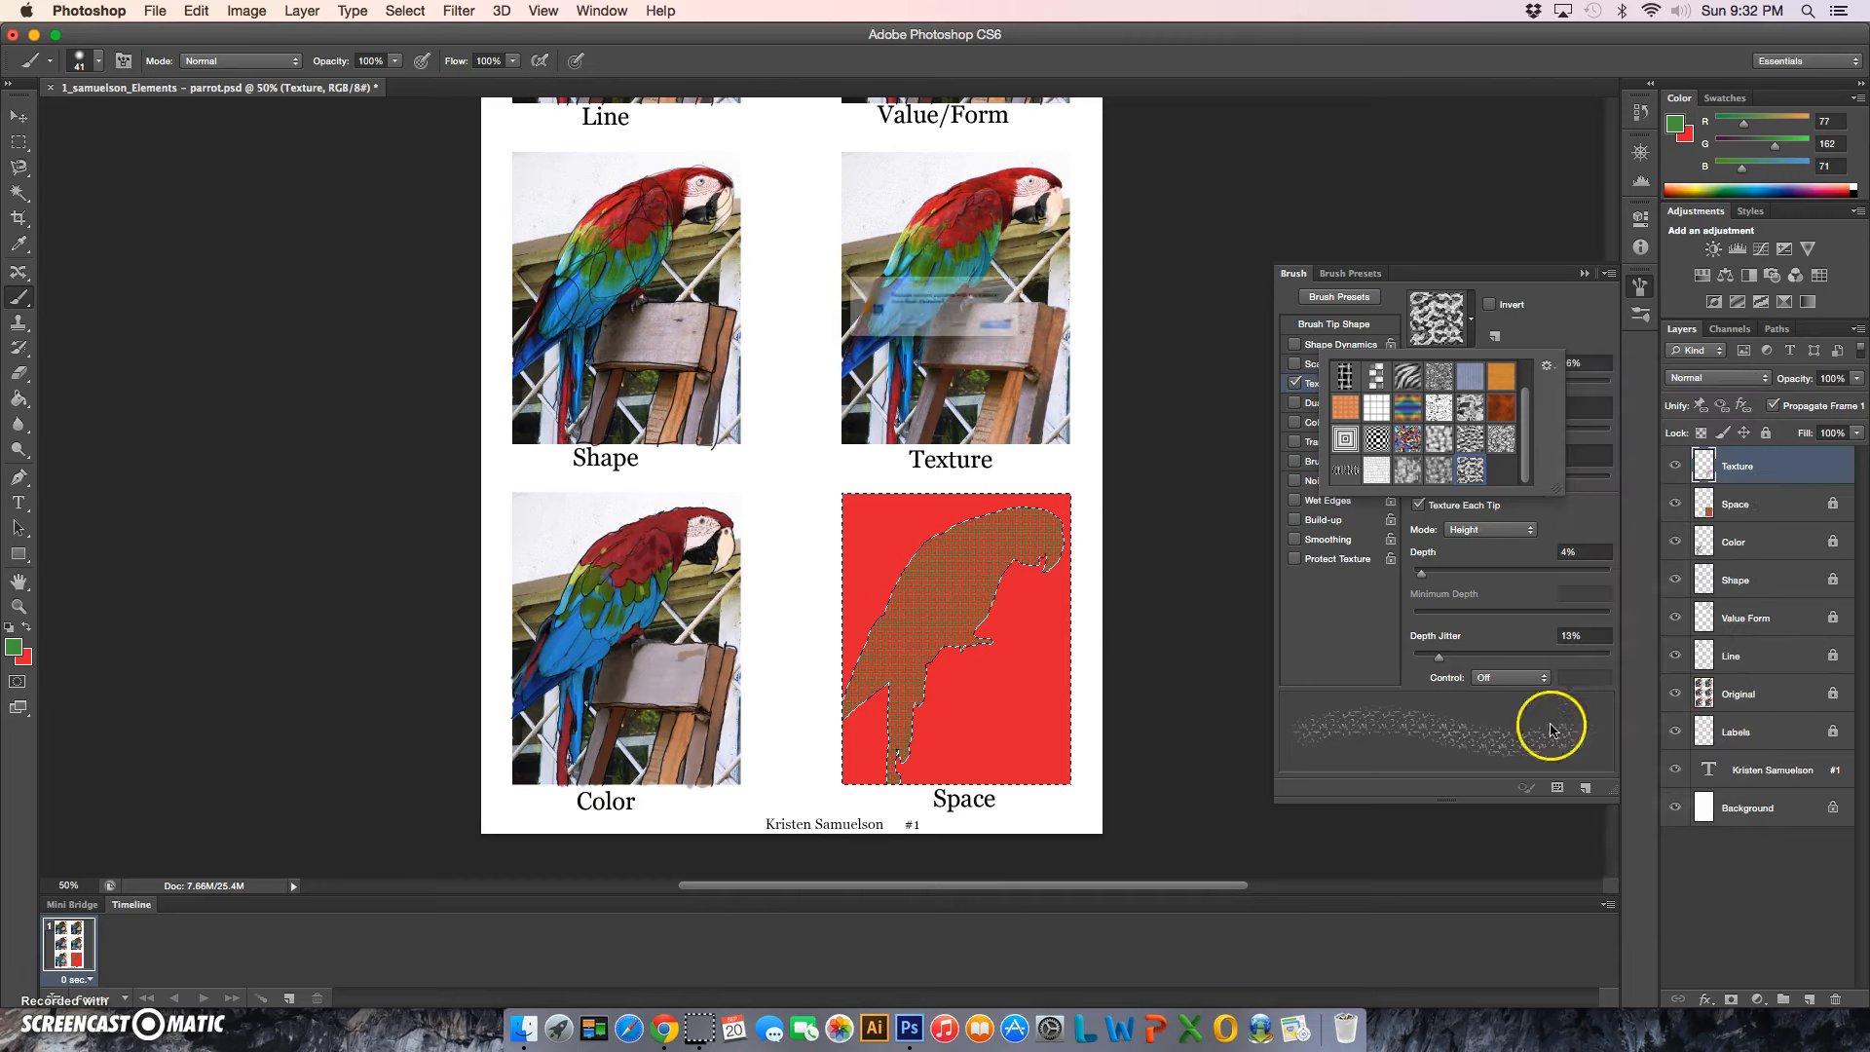
left_click(862, 351)
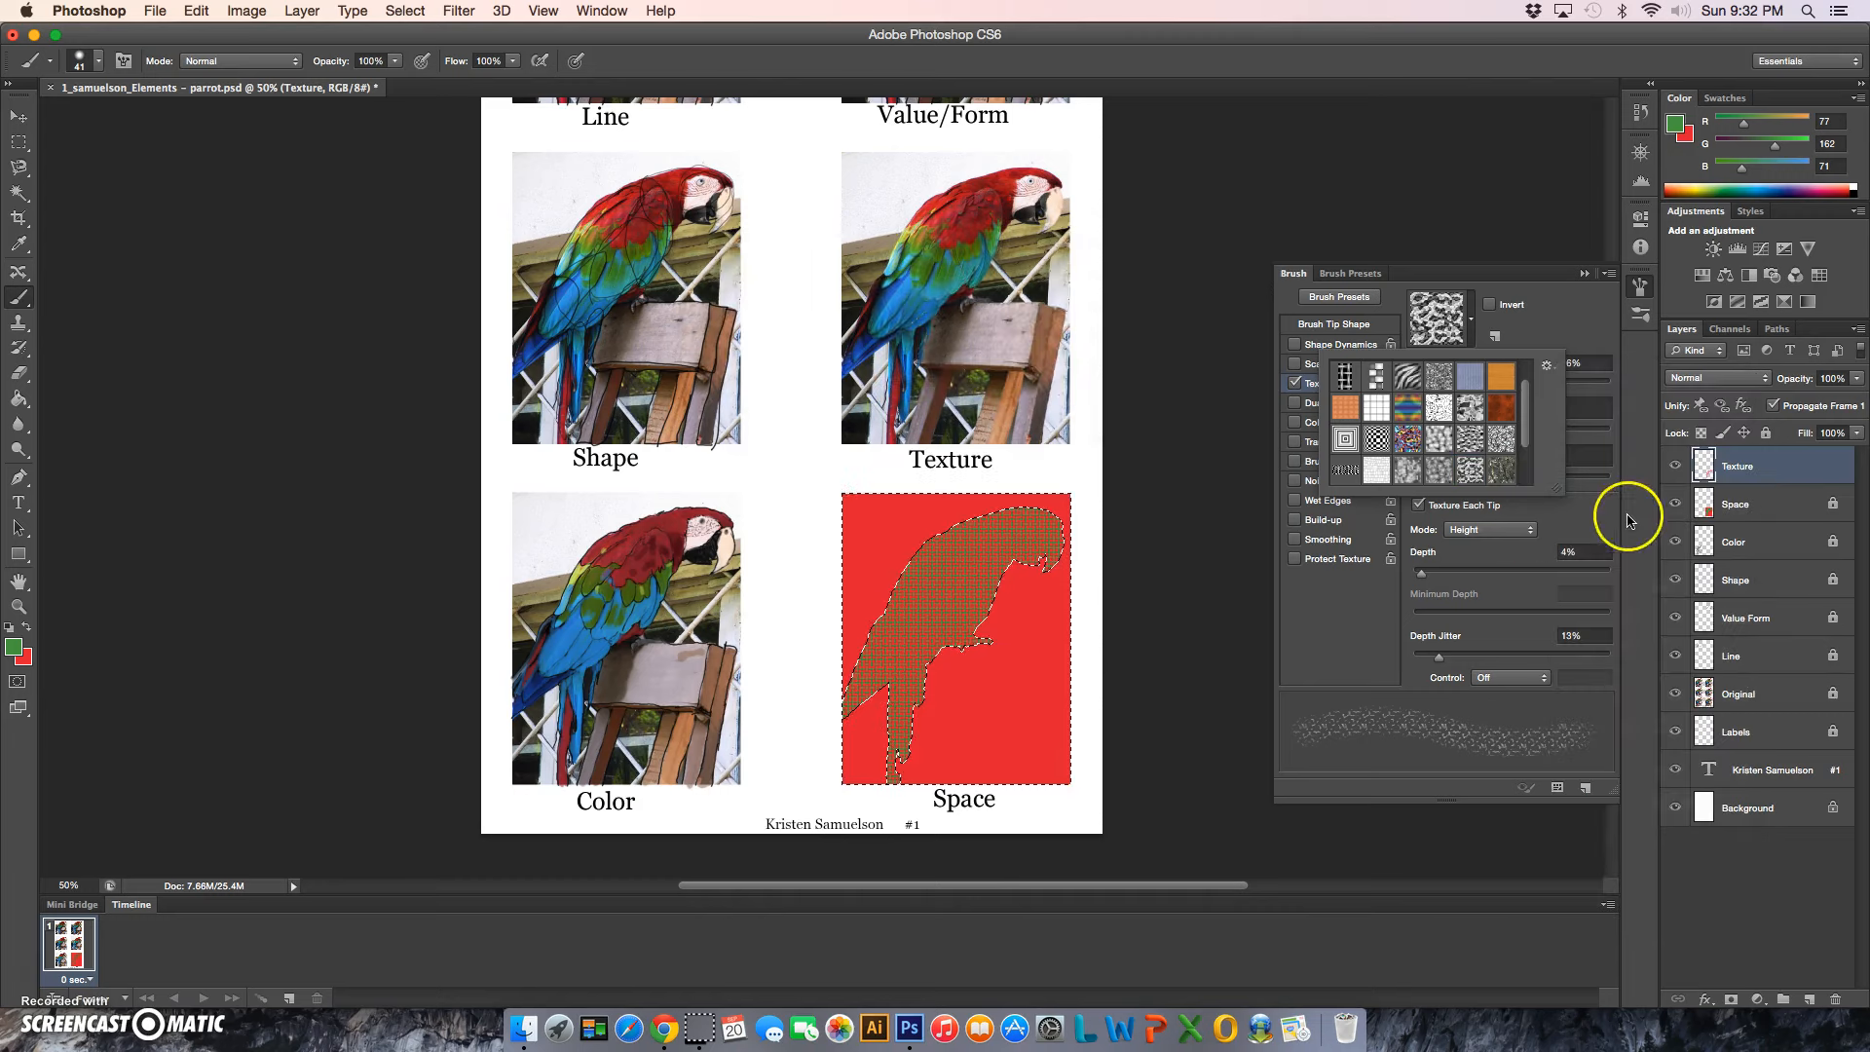
Try several patterns as the brush texture, including Stones, Red Rocks and the blue fabric-like one.
scroll(1512, 409, "down", 3)
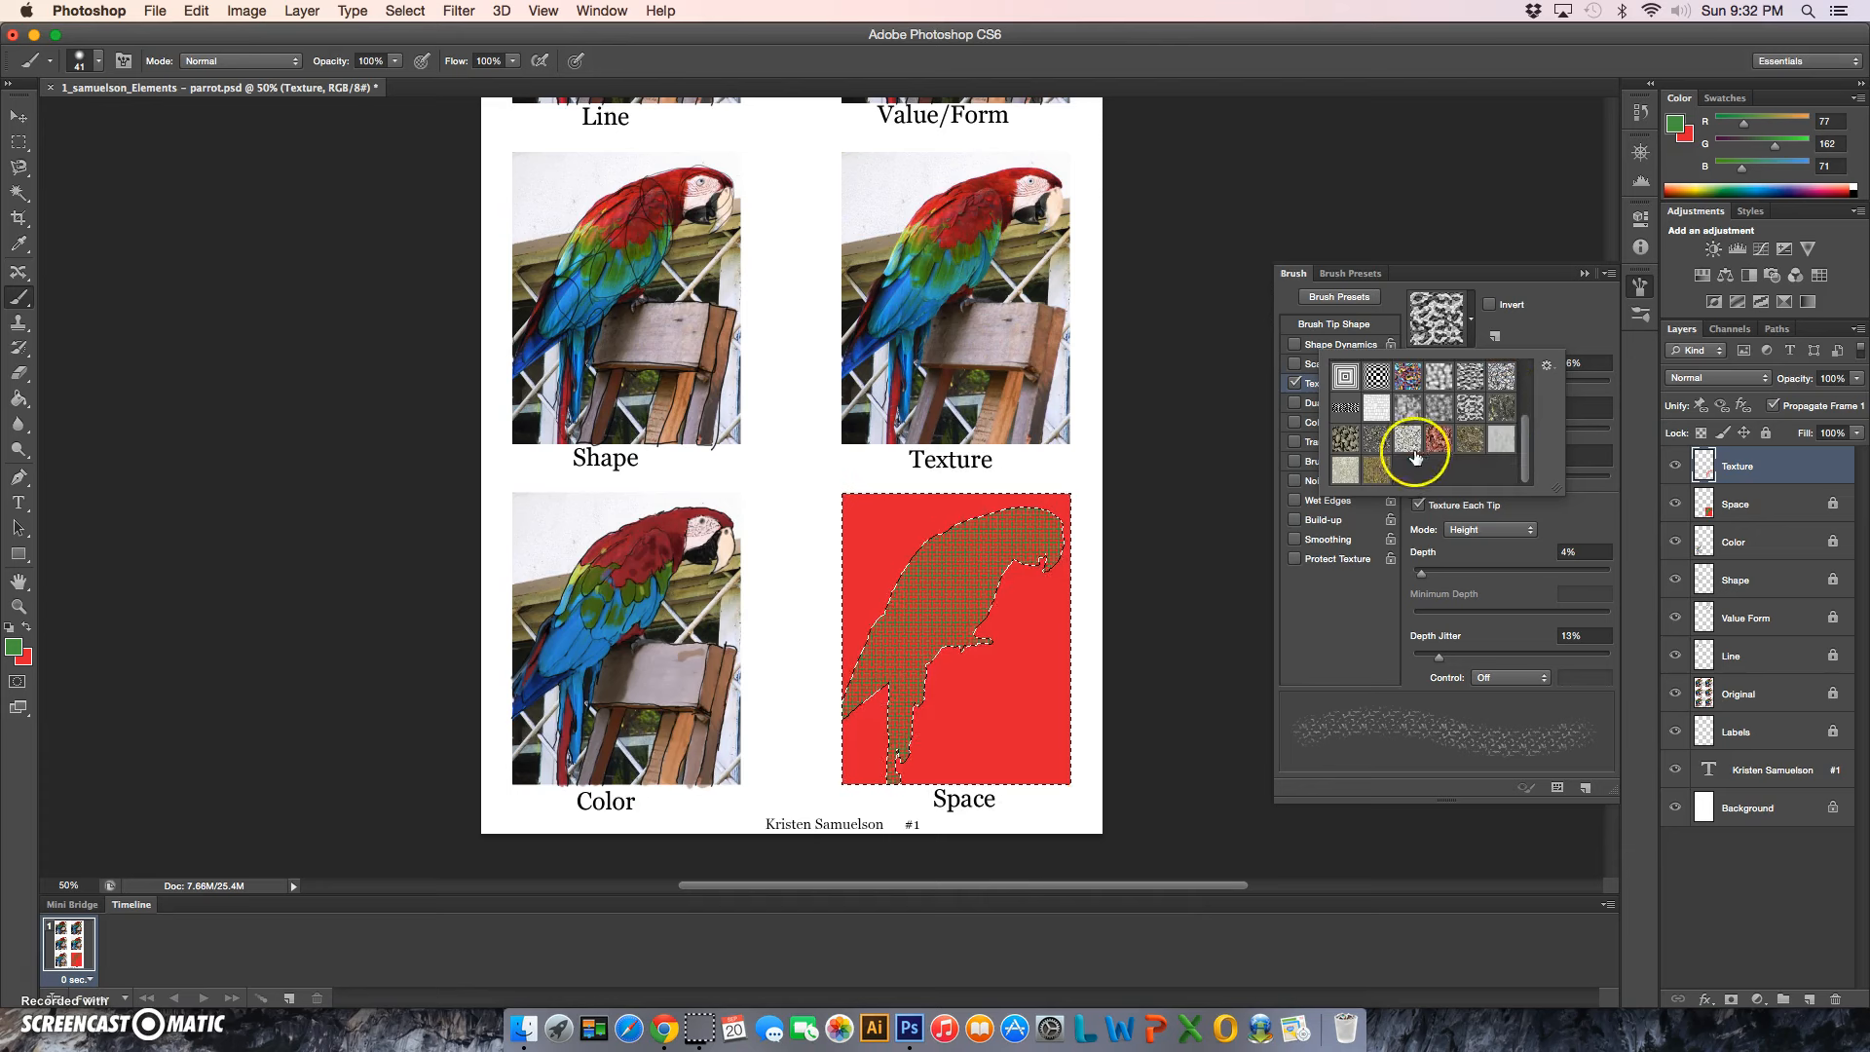
left_click(1345, 440)
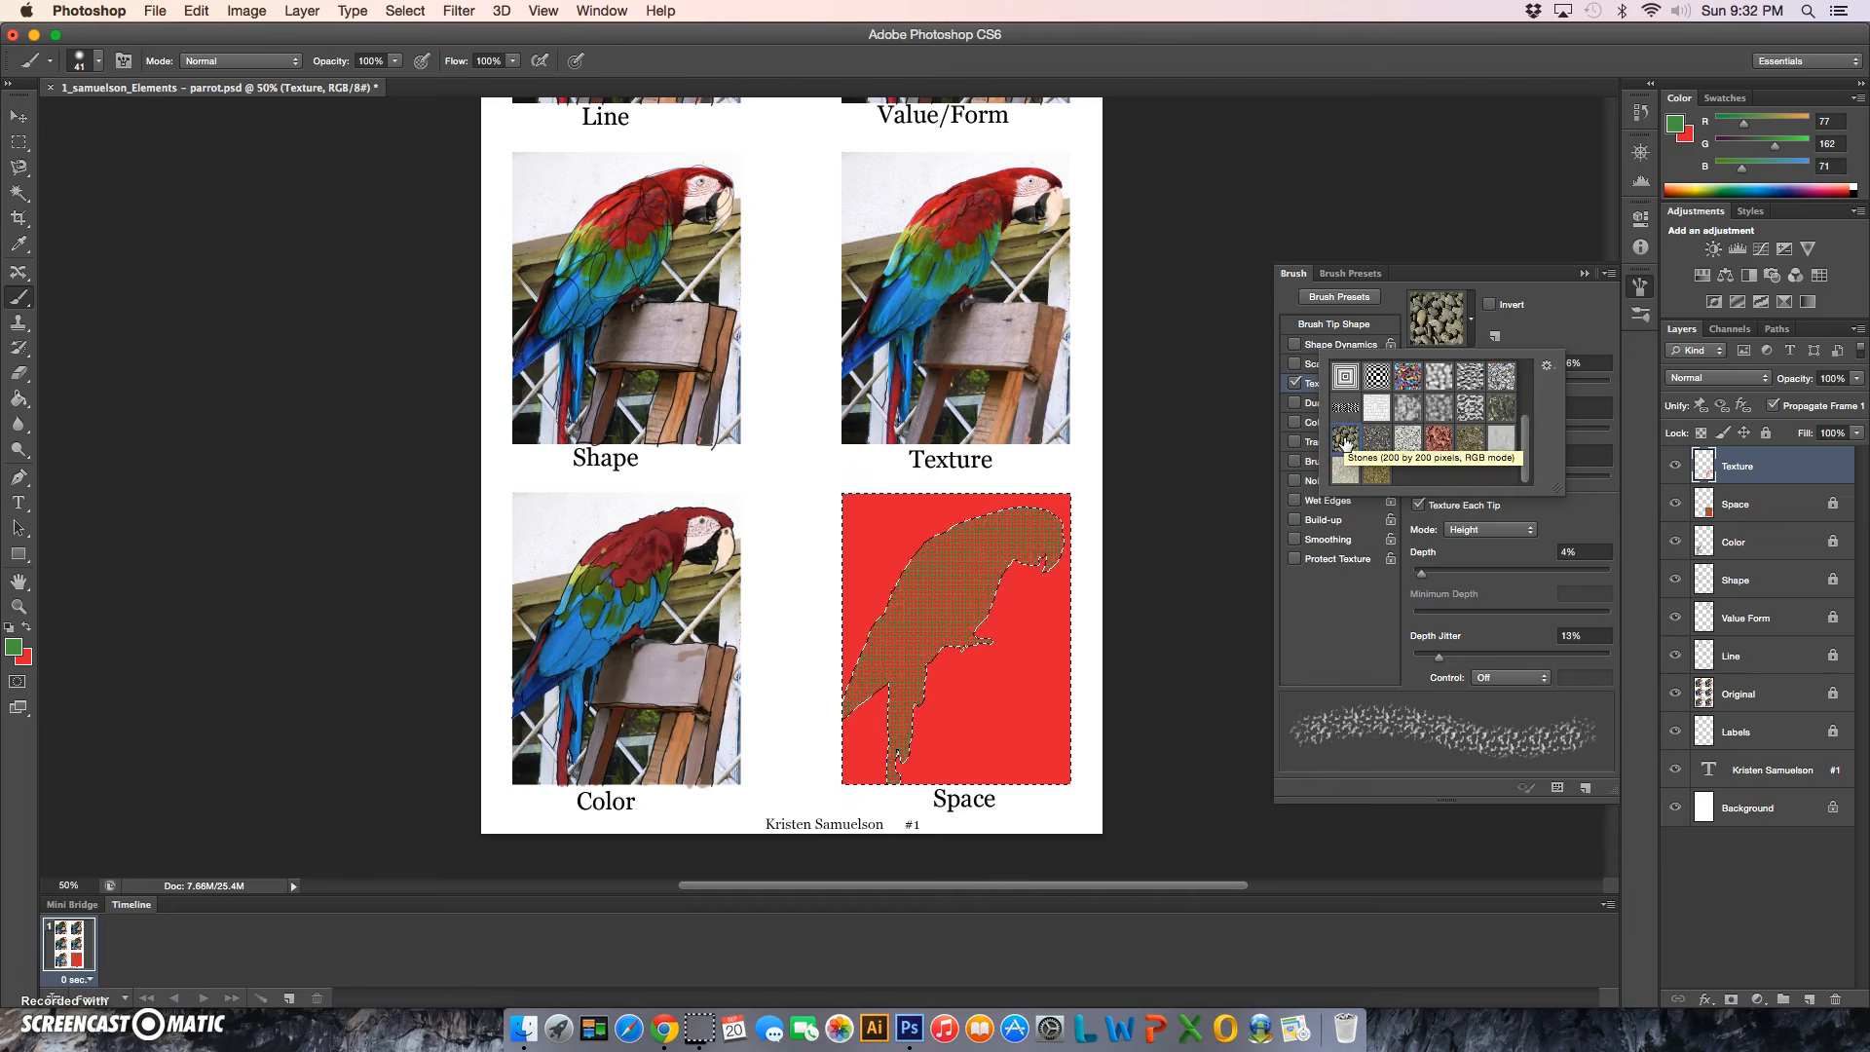
left_click(1377, 472)
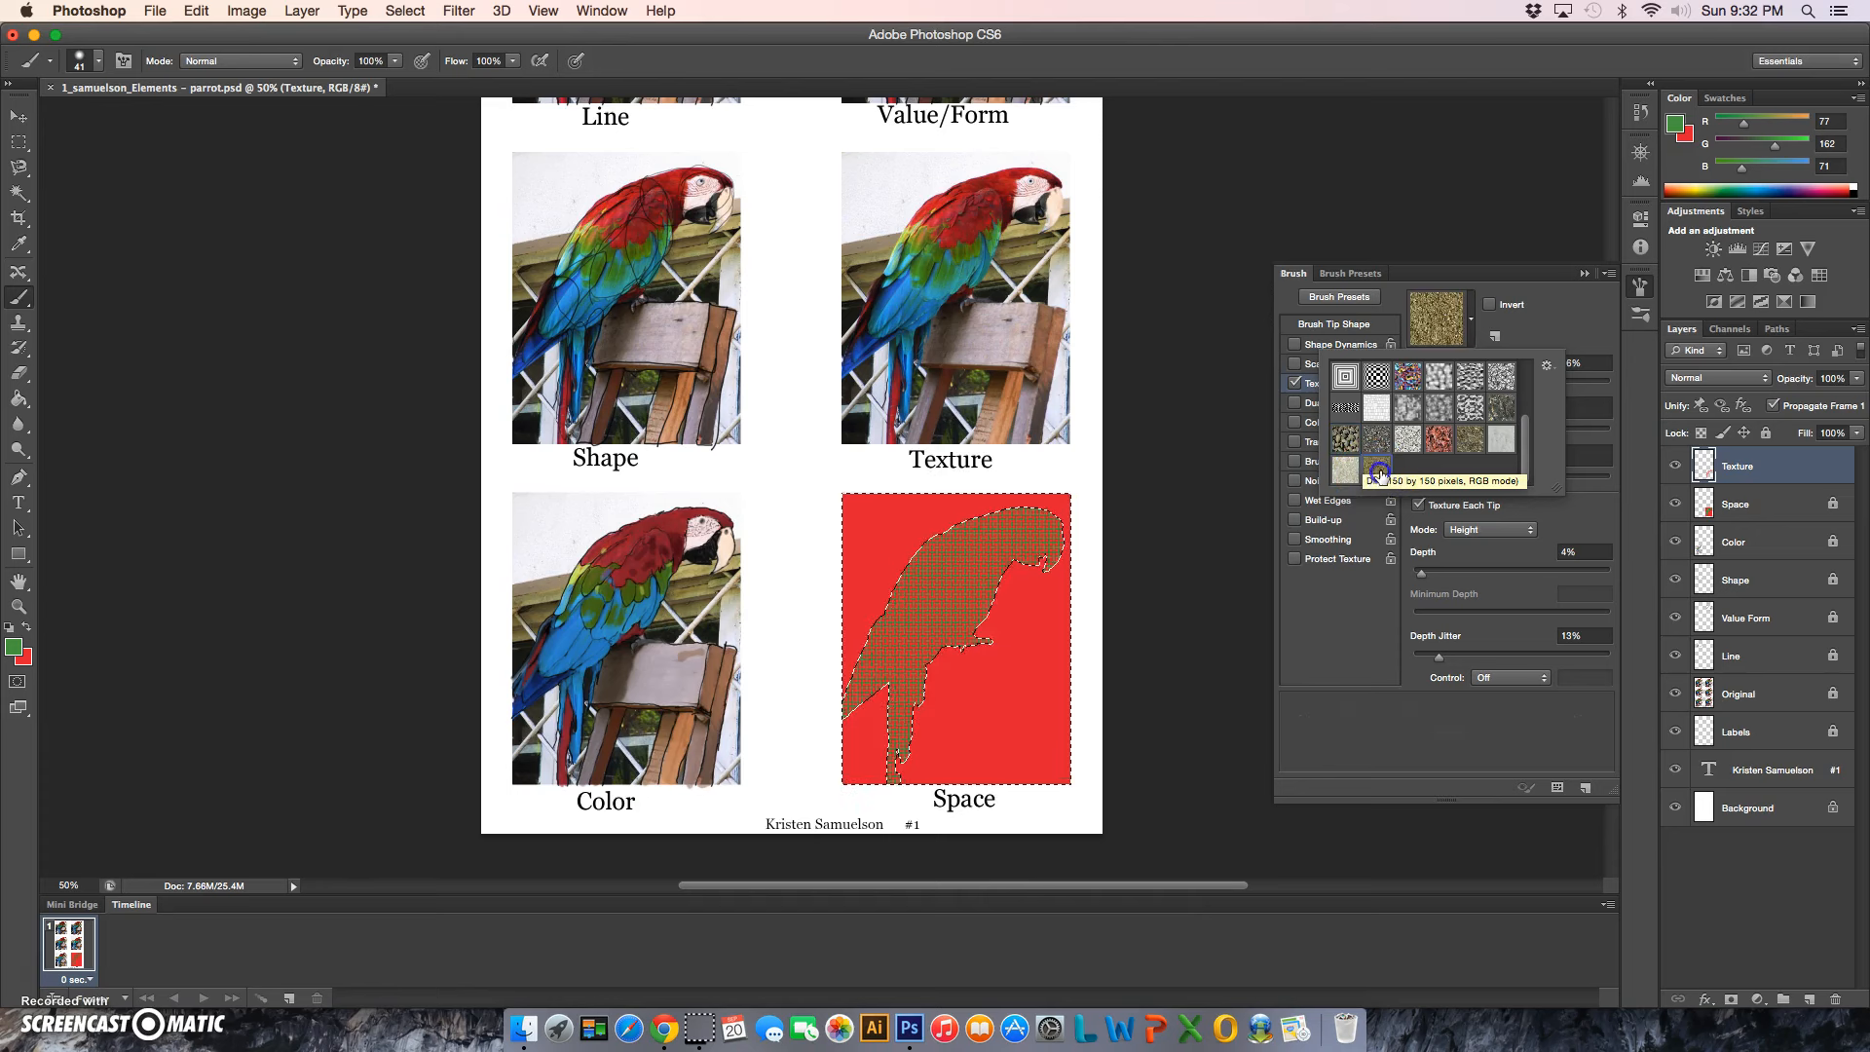
left_click(1439, 439)
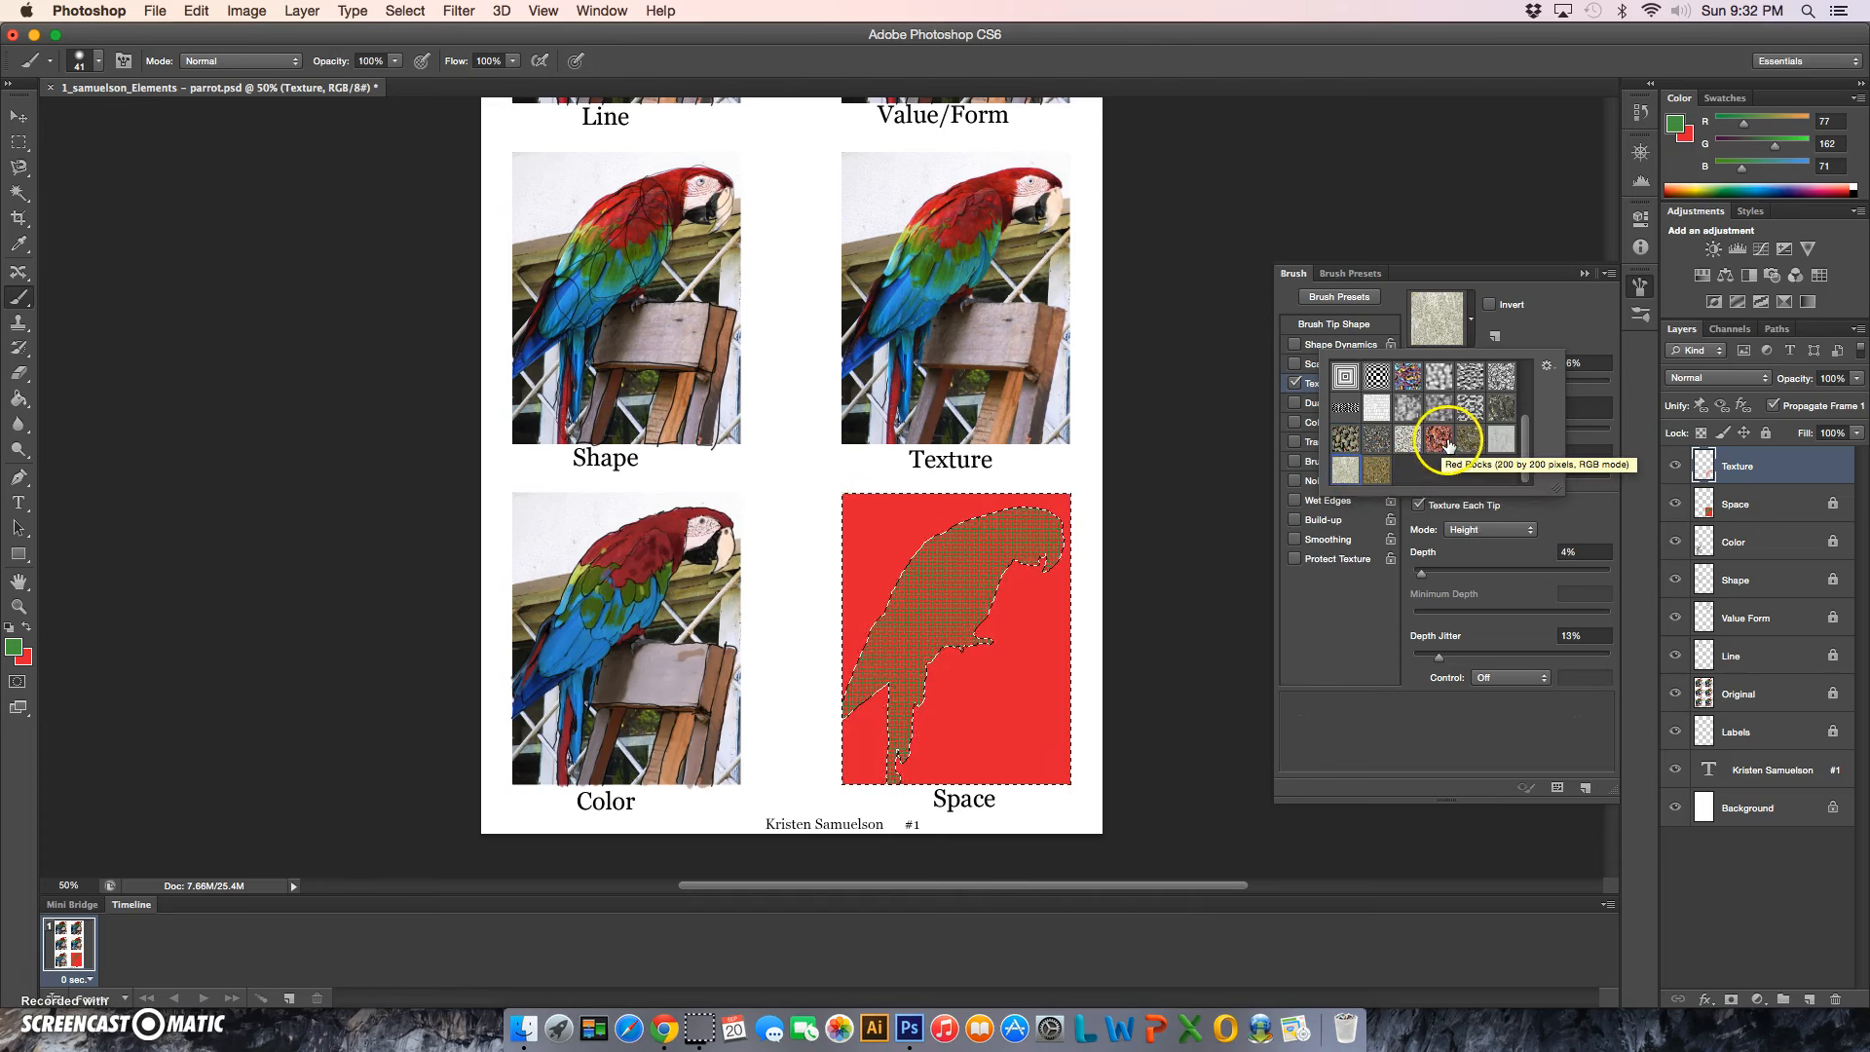
left_click_drag(1525, 438, 1521, 377)
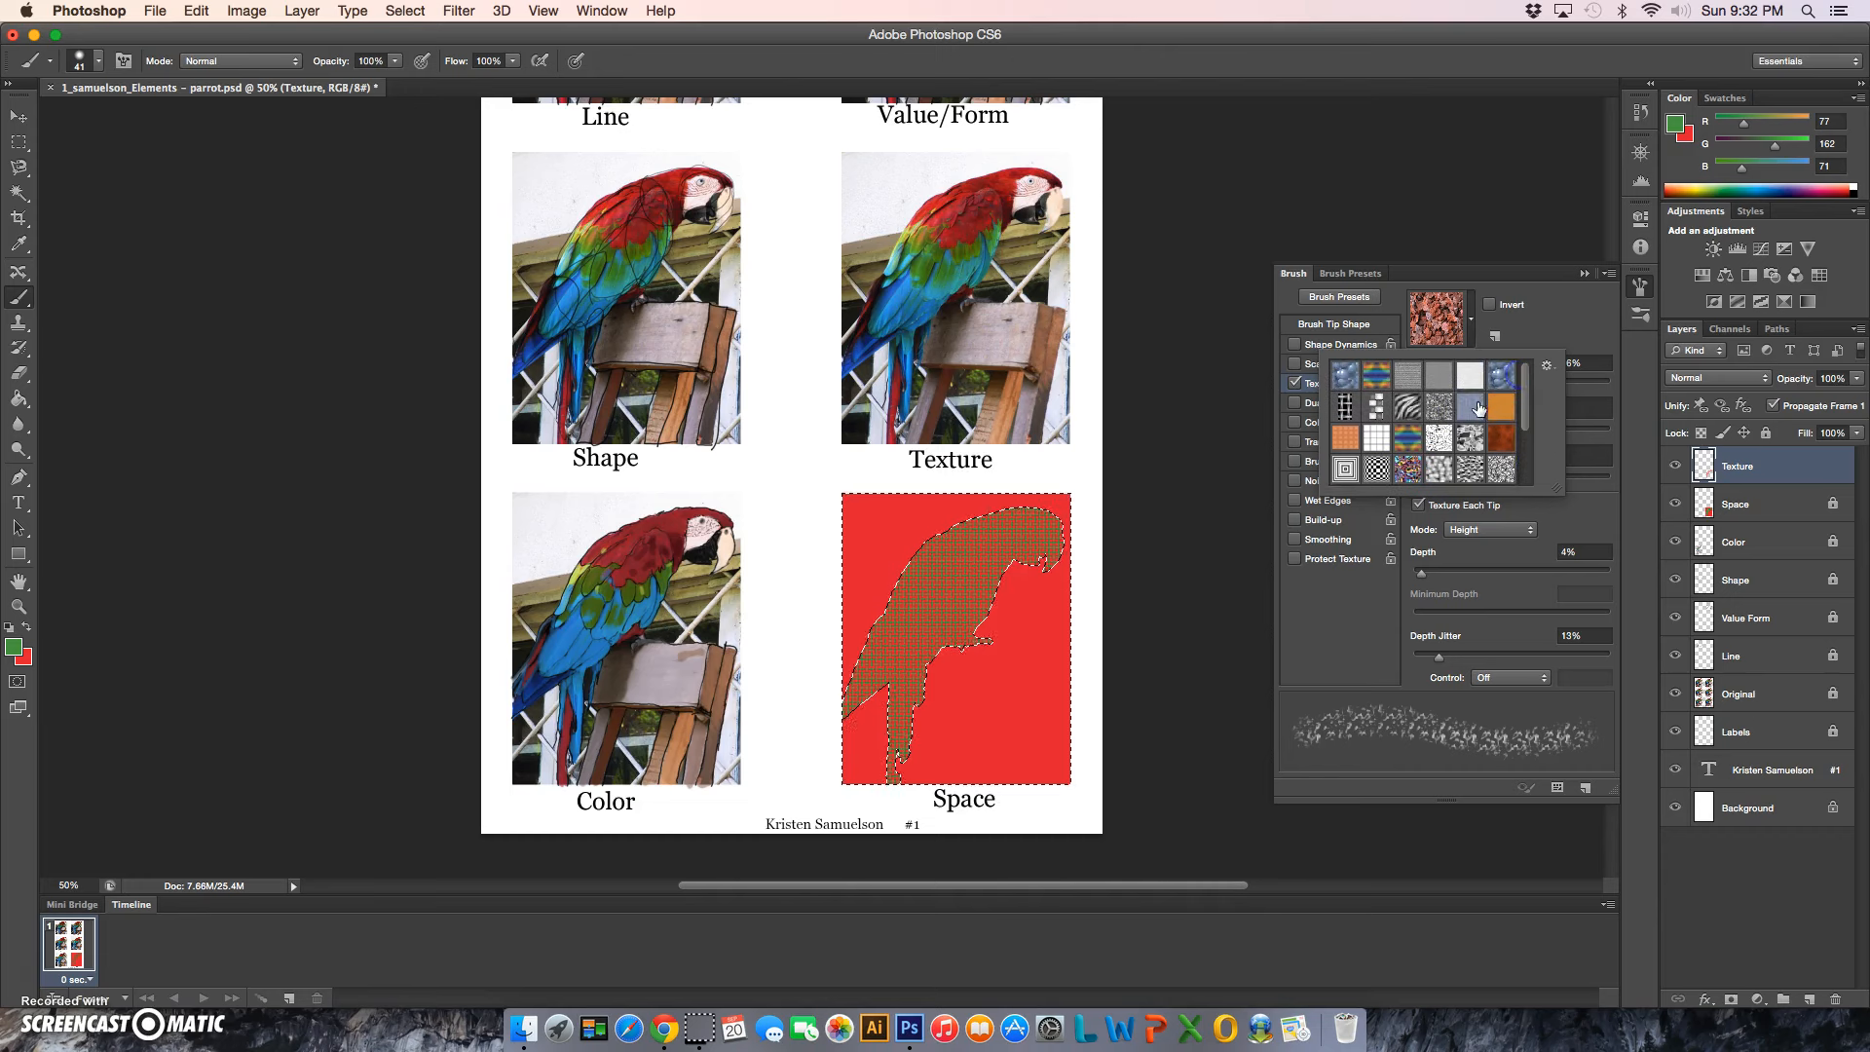
left_click(1479, 407)
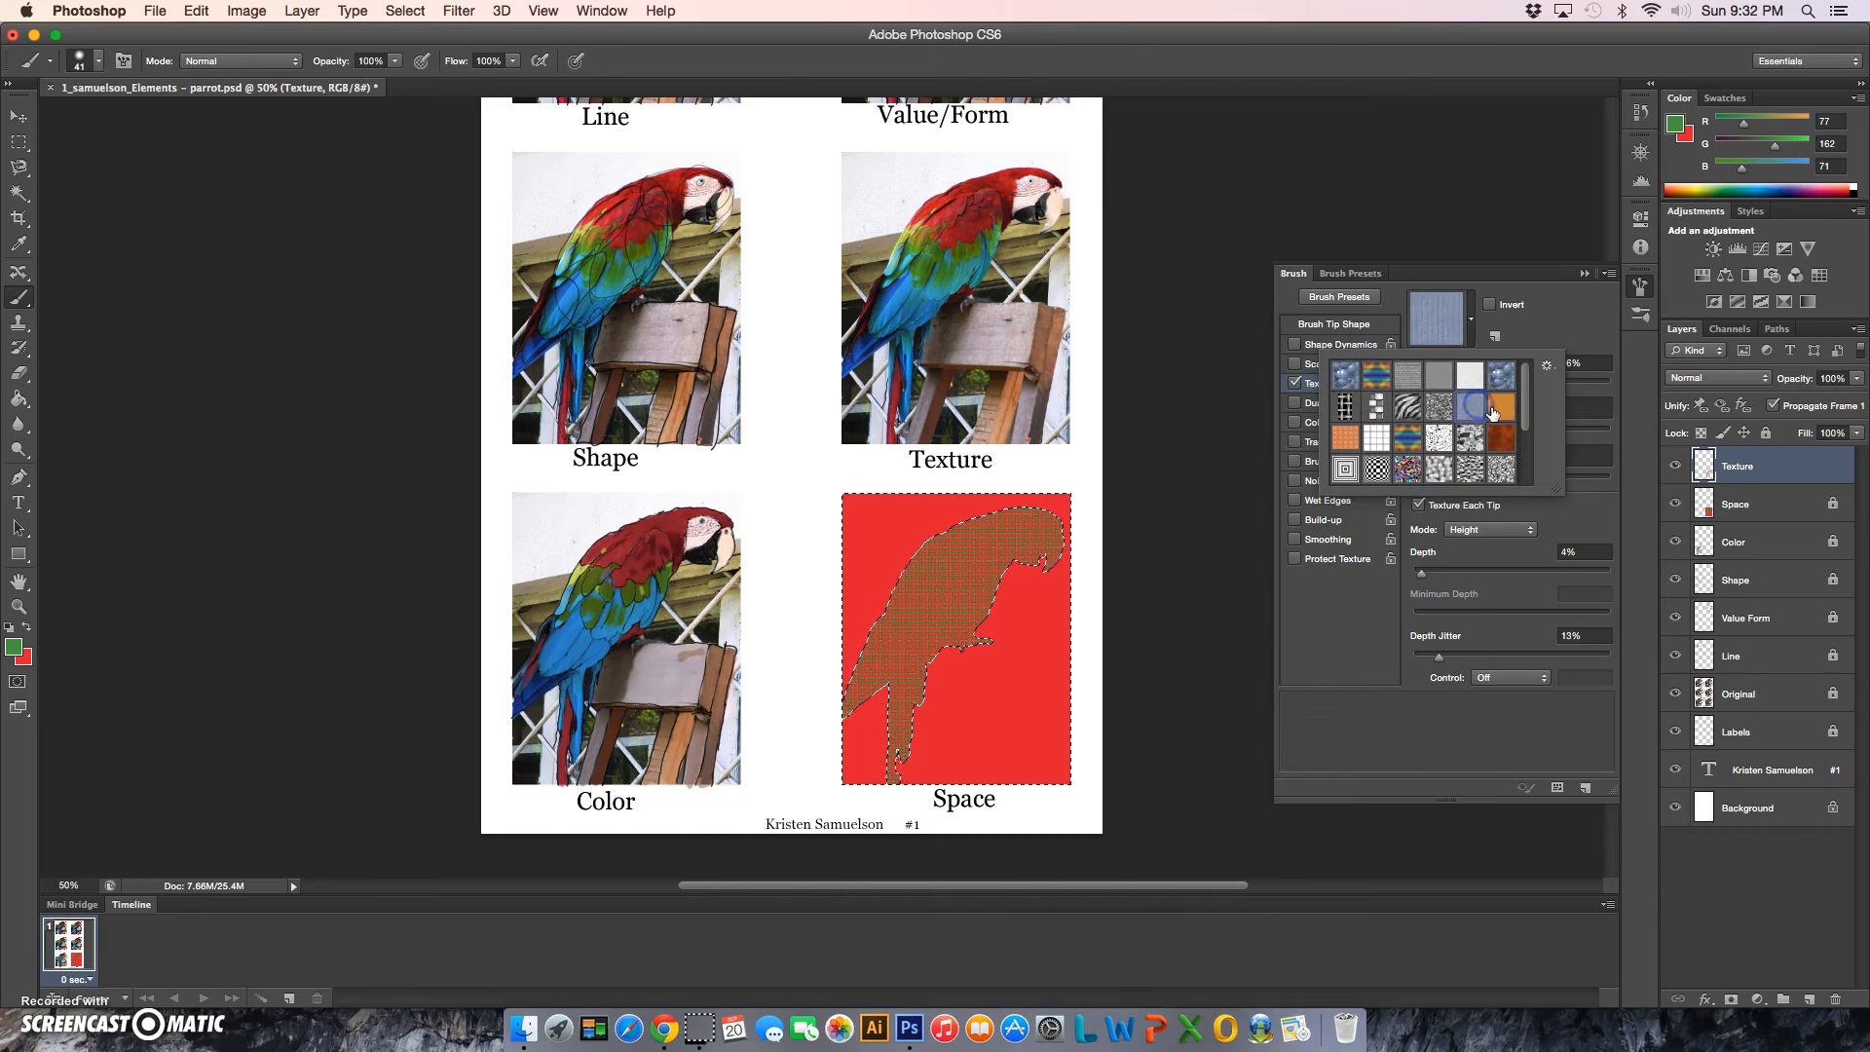
left_click(1547, 365)
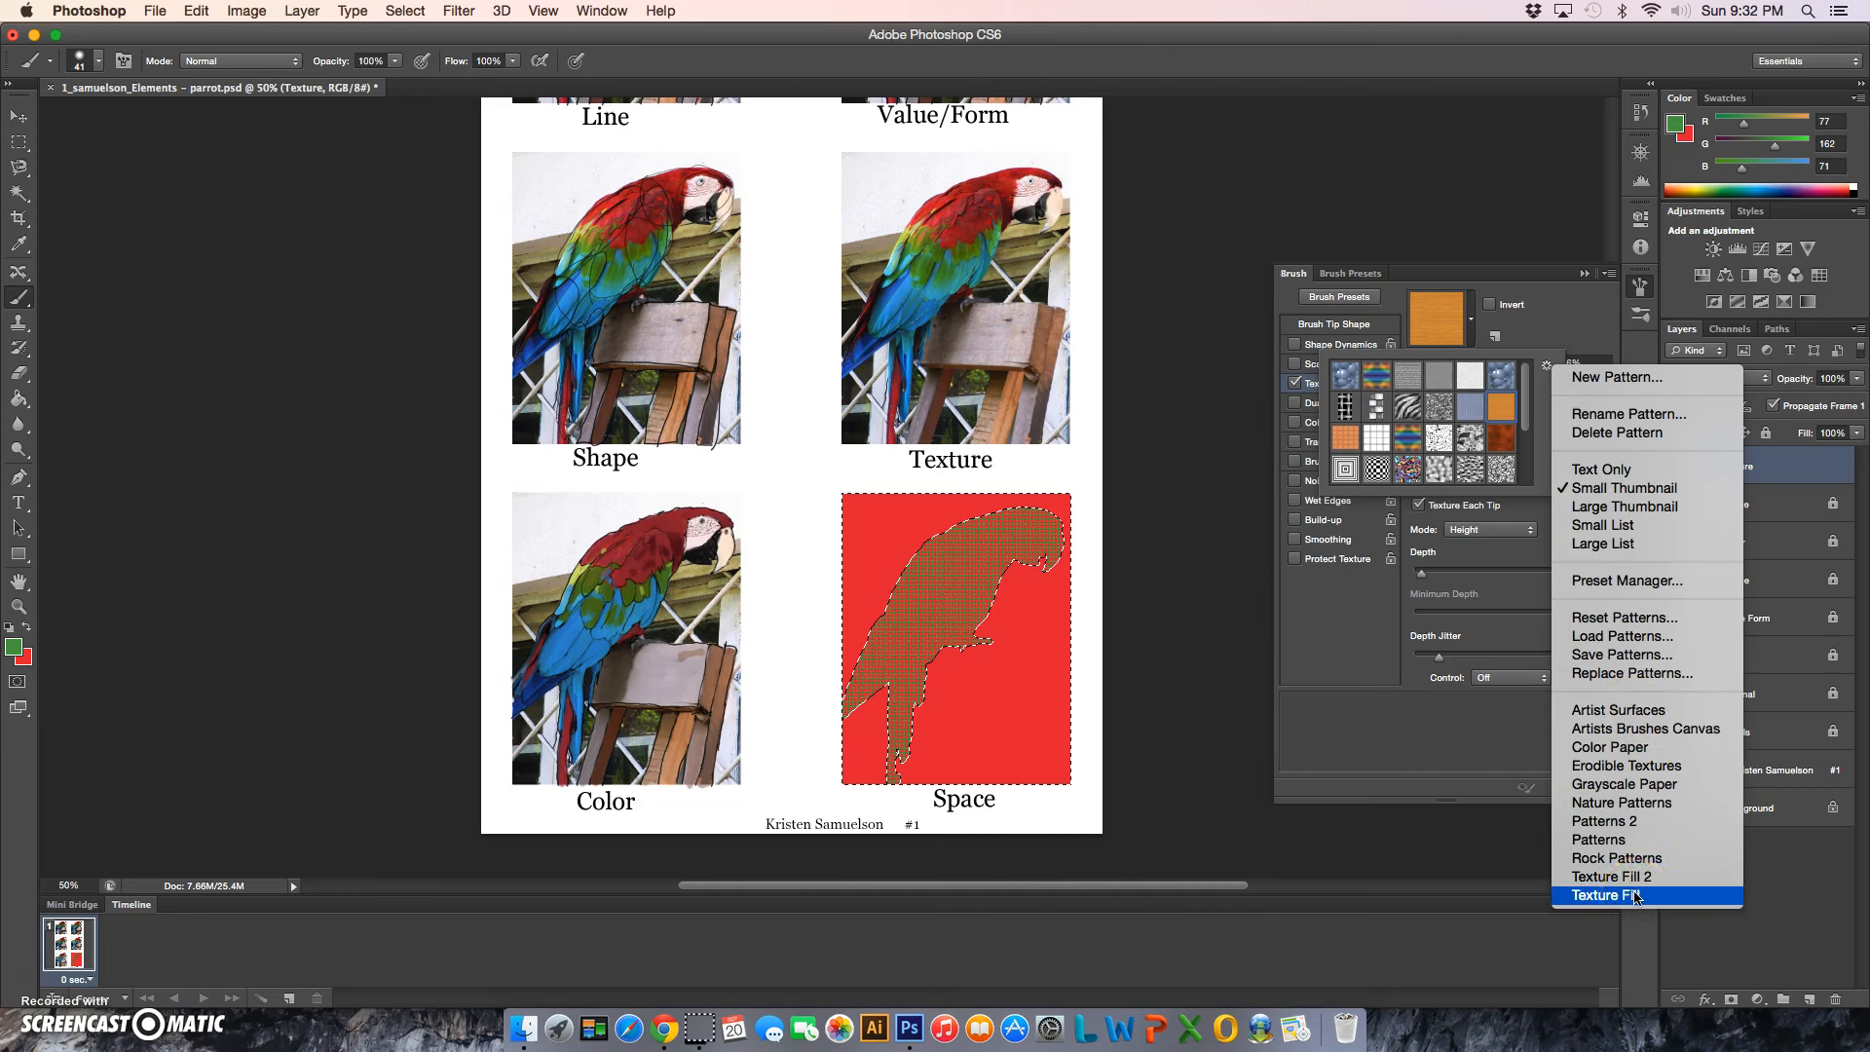
left_click(1646, 784)
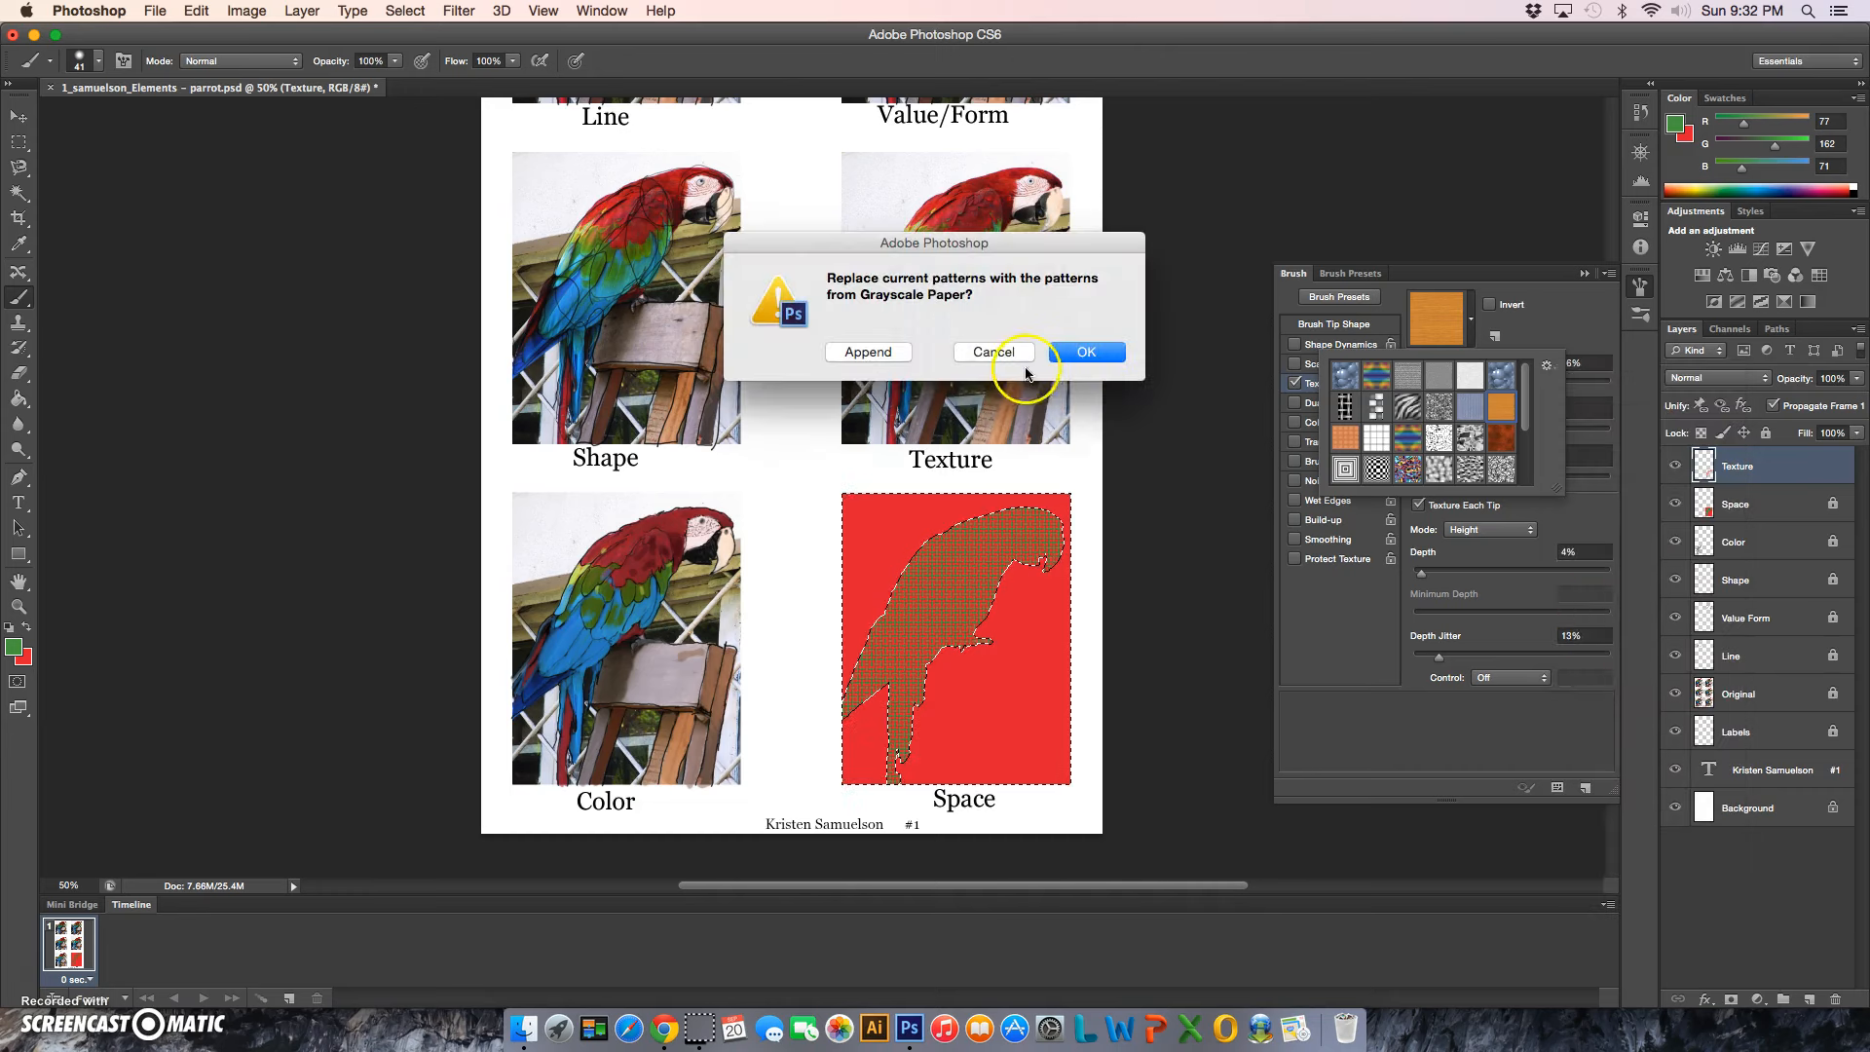
left_click(995, 353)
Append the Nature Patterns set to the brush's texture patterns.
left_click(1547, 366)
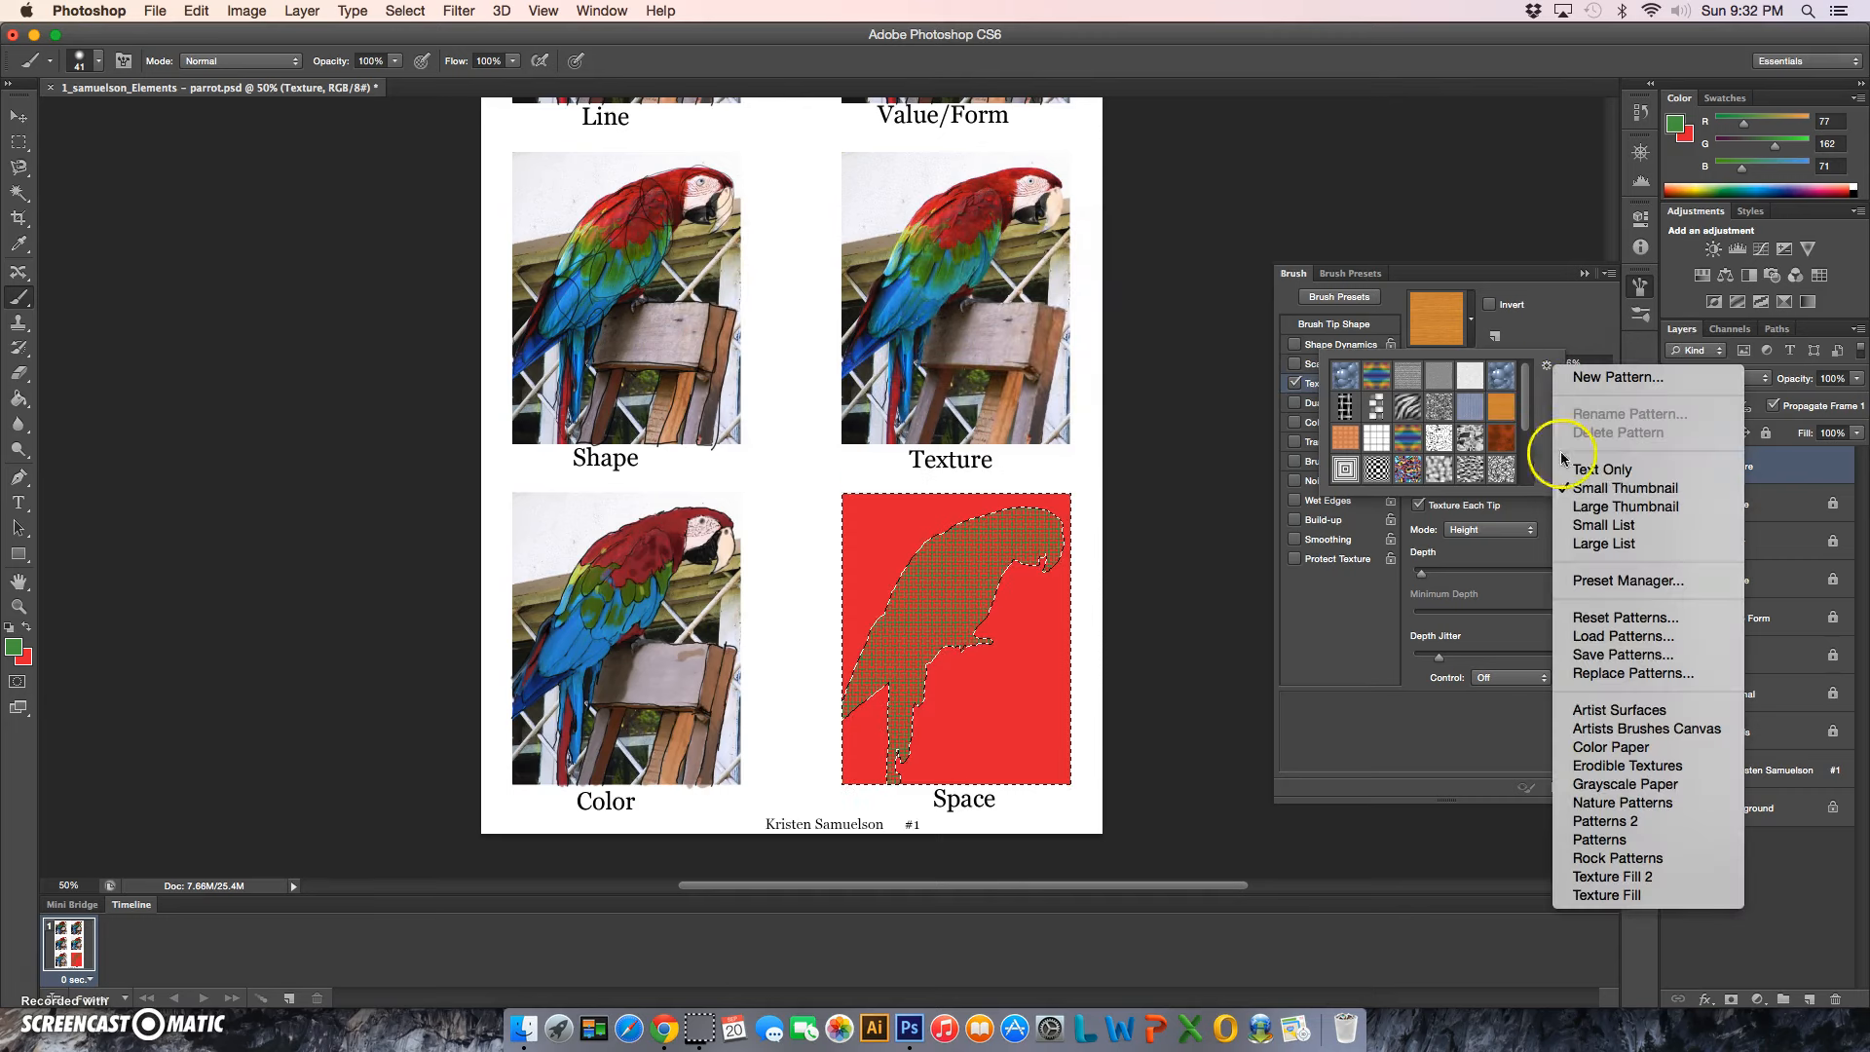
left_click(1621, 801)
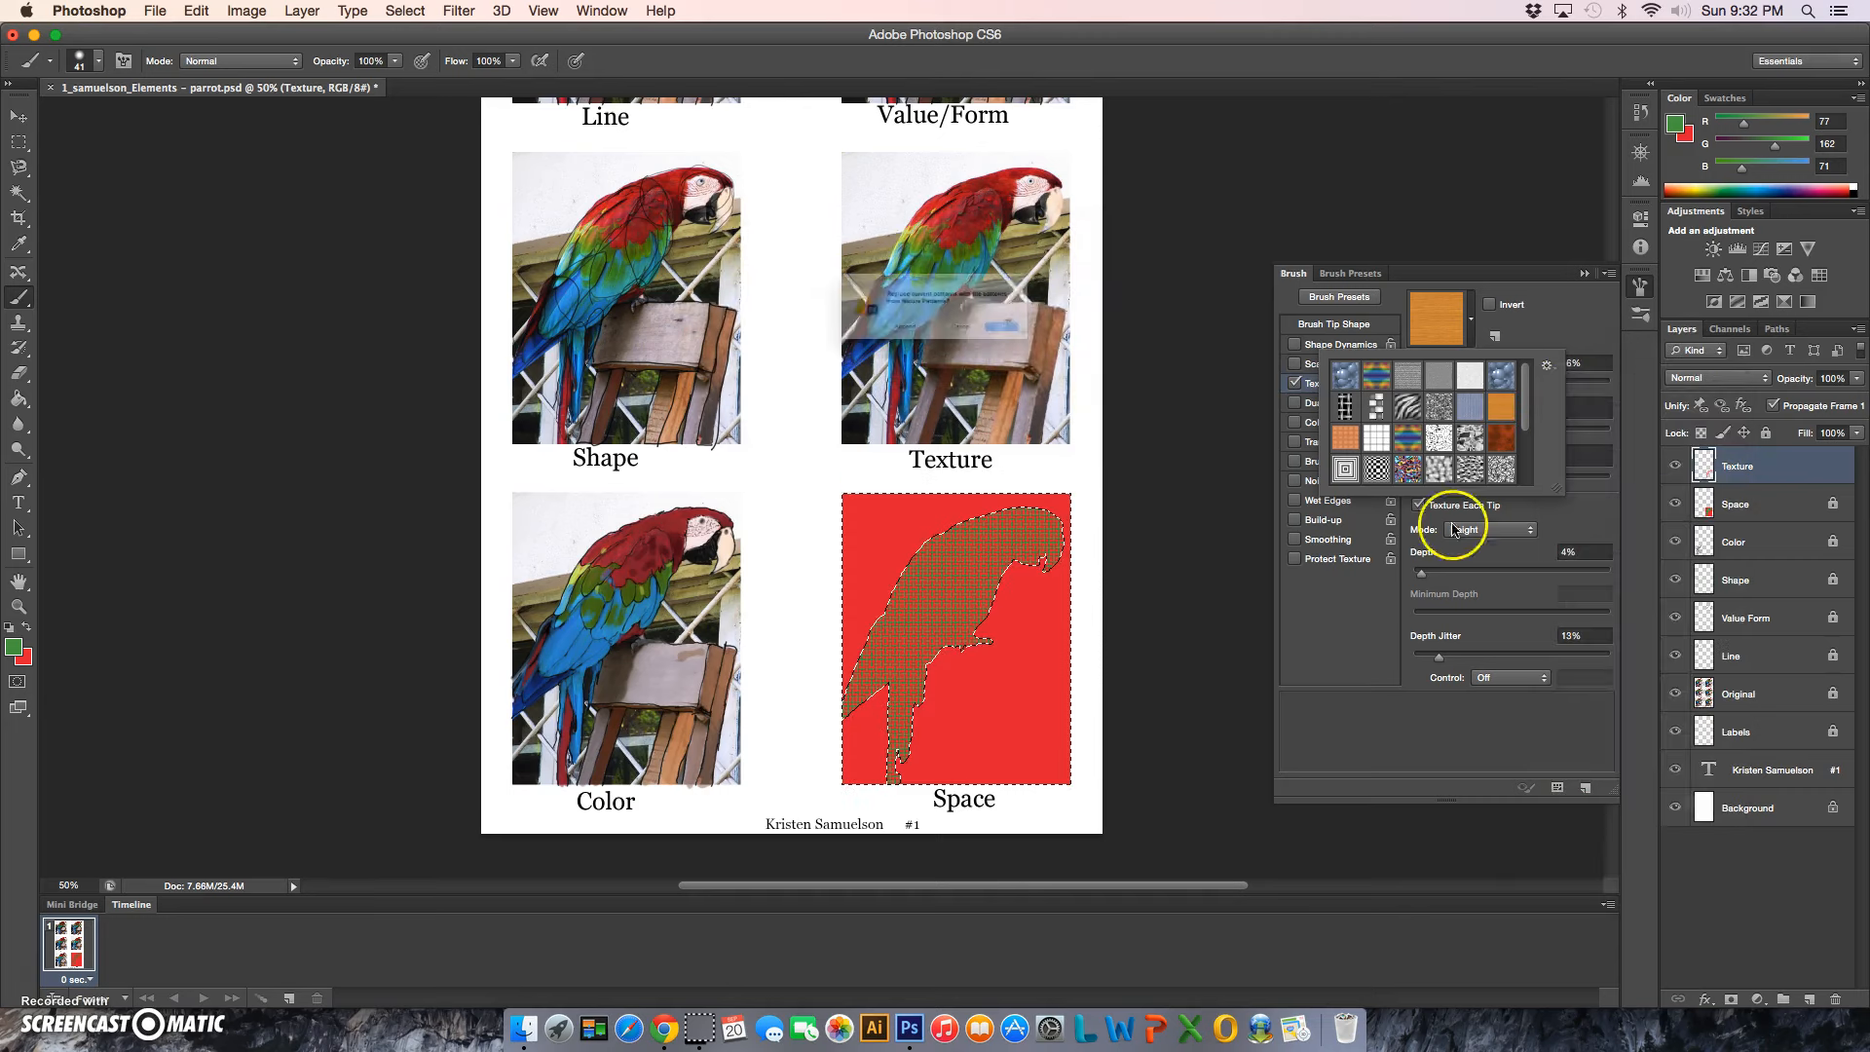
left_click(868, 352)
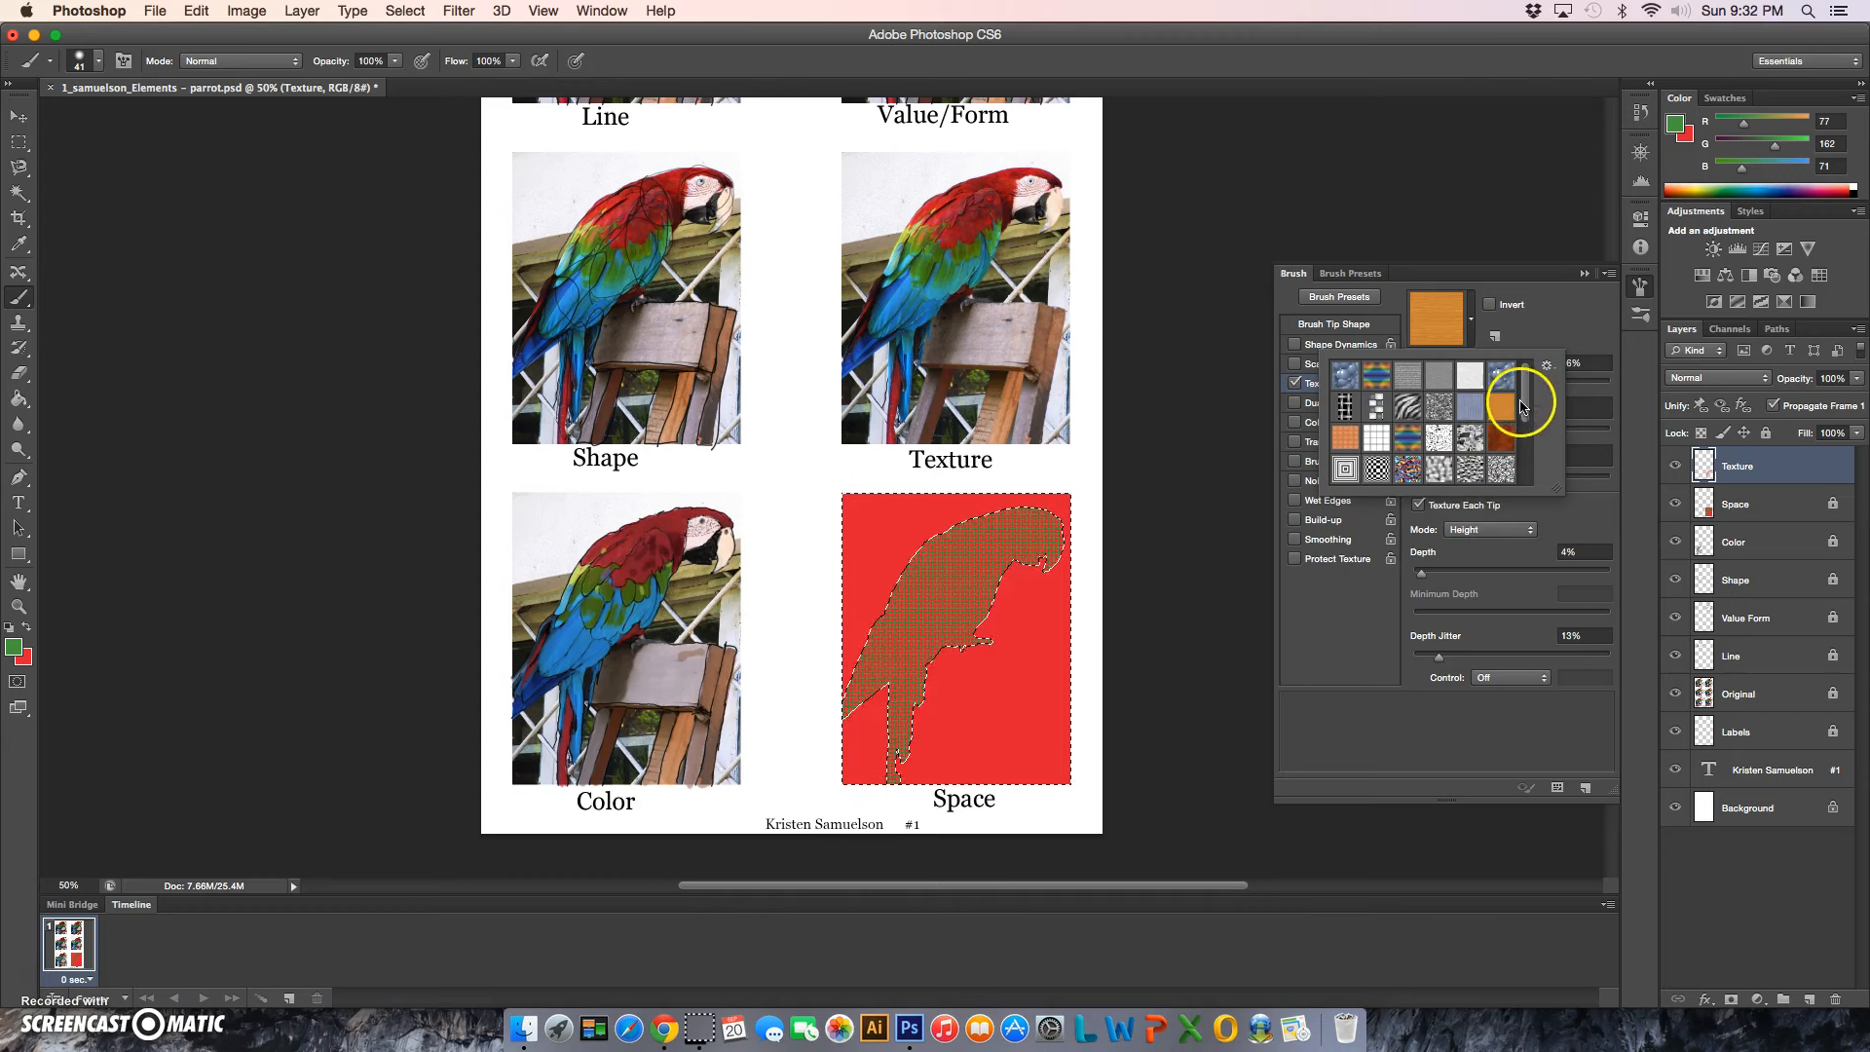
Try the green Ivy Leaves pattern and choose the yellow flower pattern beside it as the brush texture.
left_click_drag(1525, 401, 1528, 475)
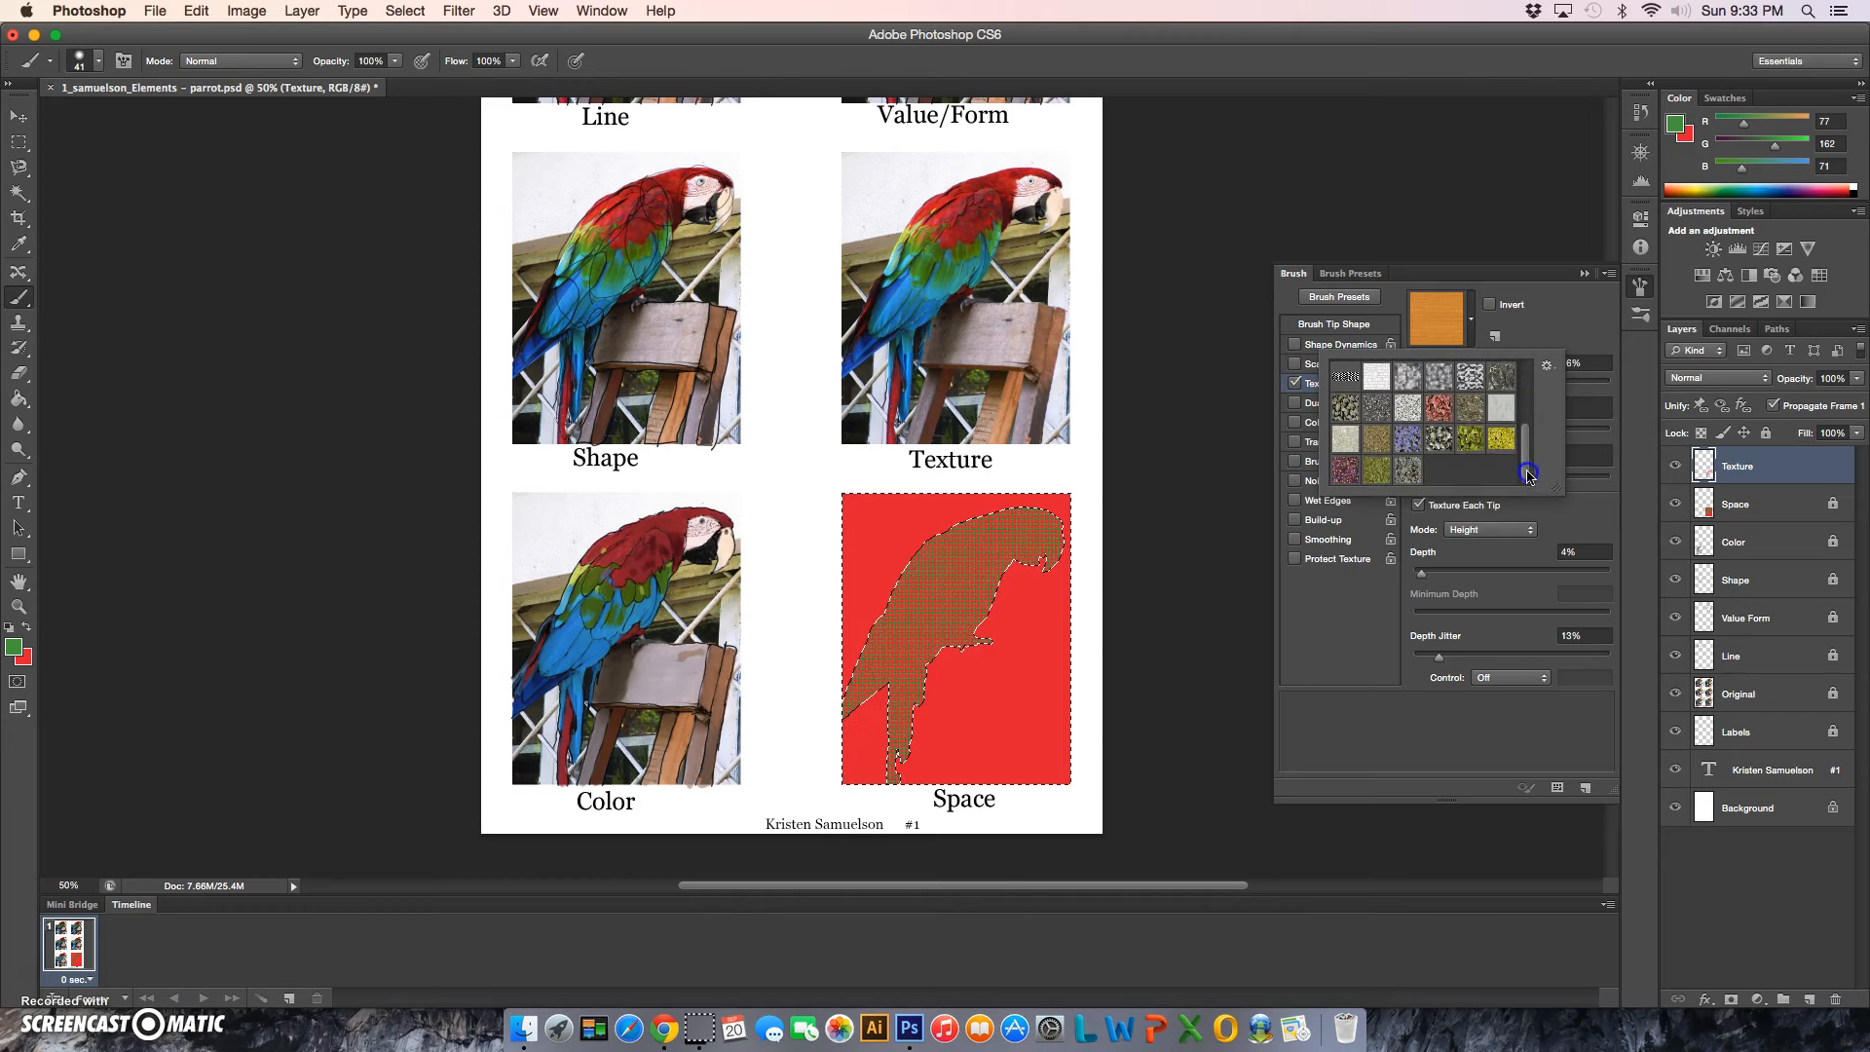
left_click(1478, 446)
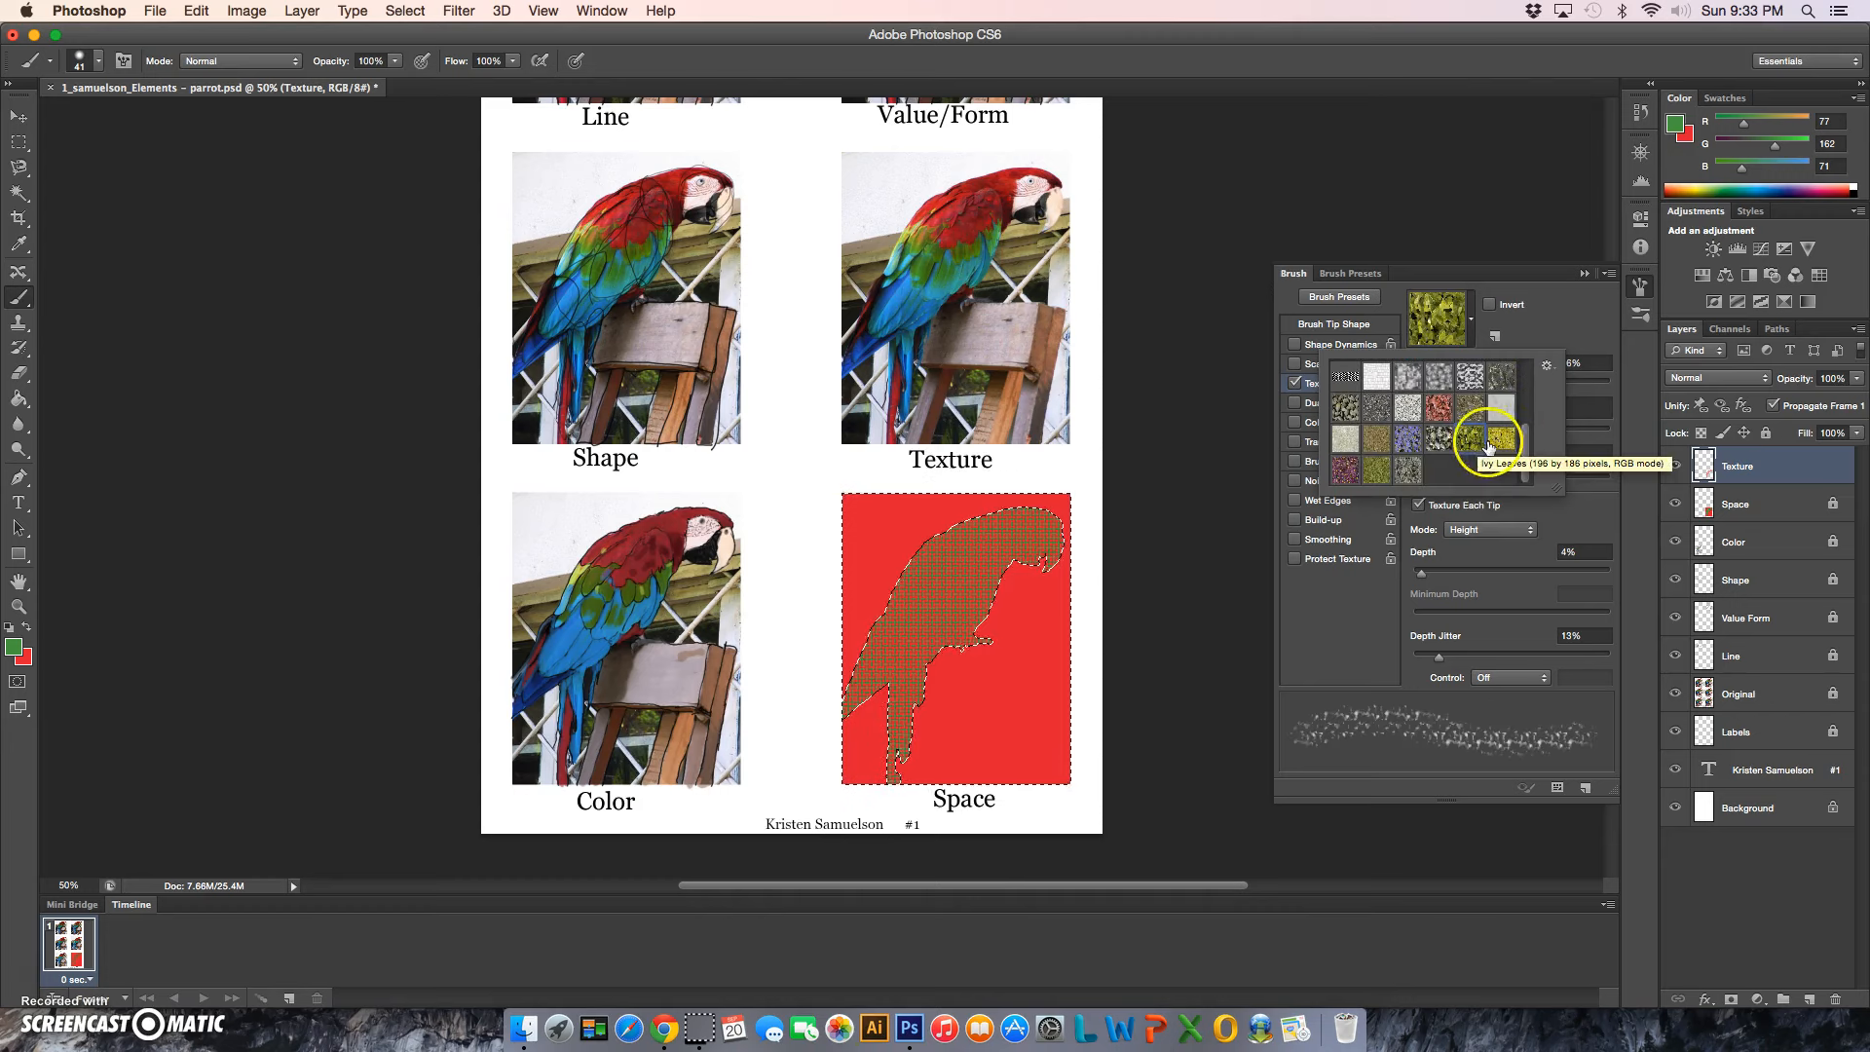
left_click(1499, 441)
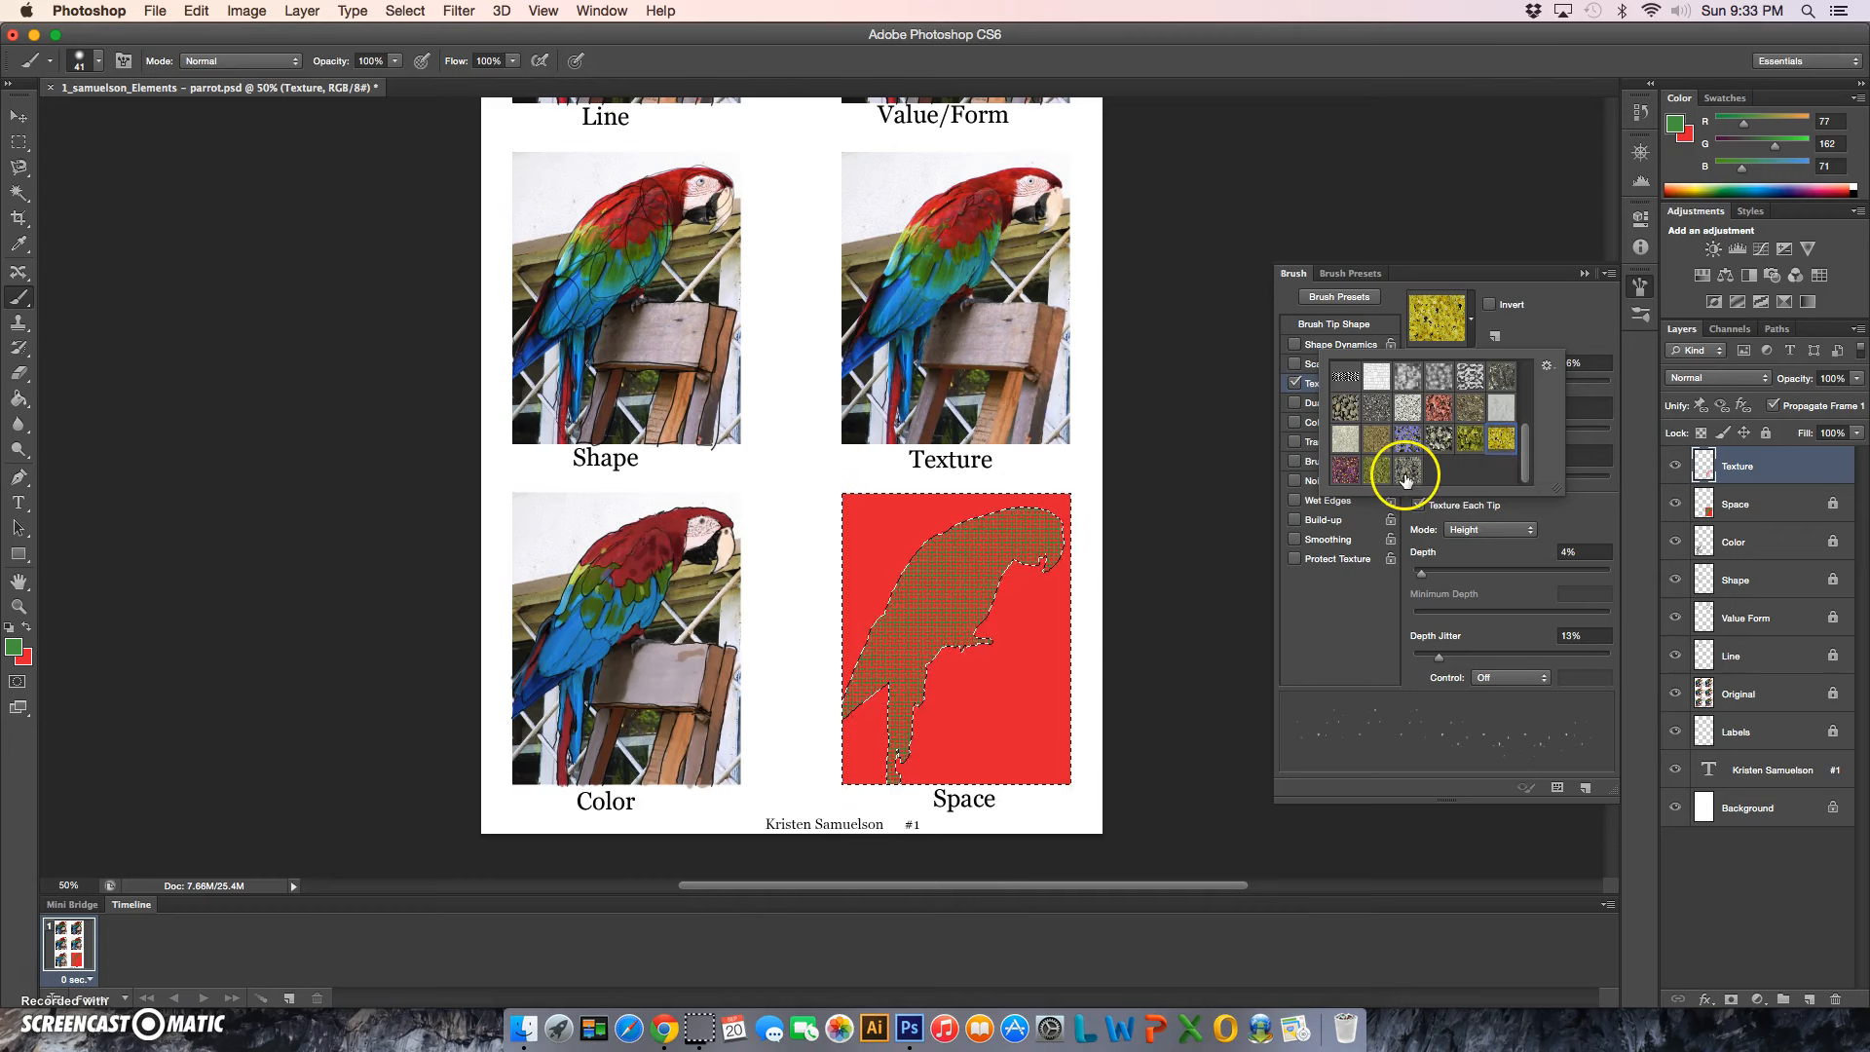
left_click(1569, 327)
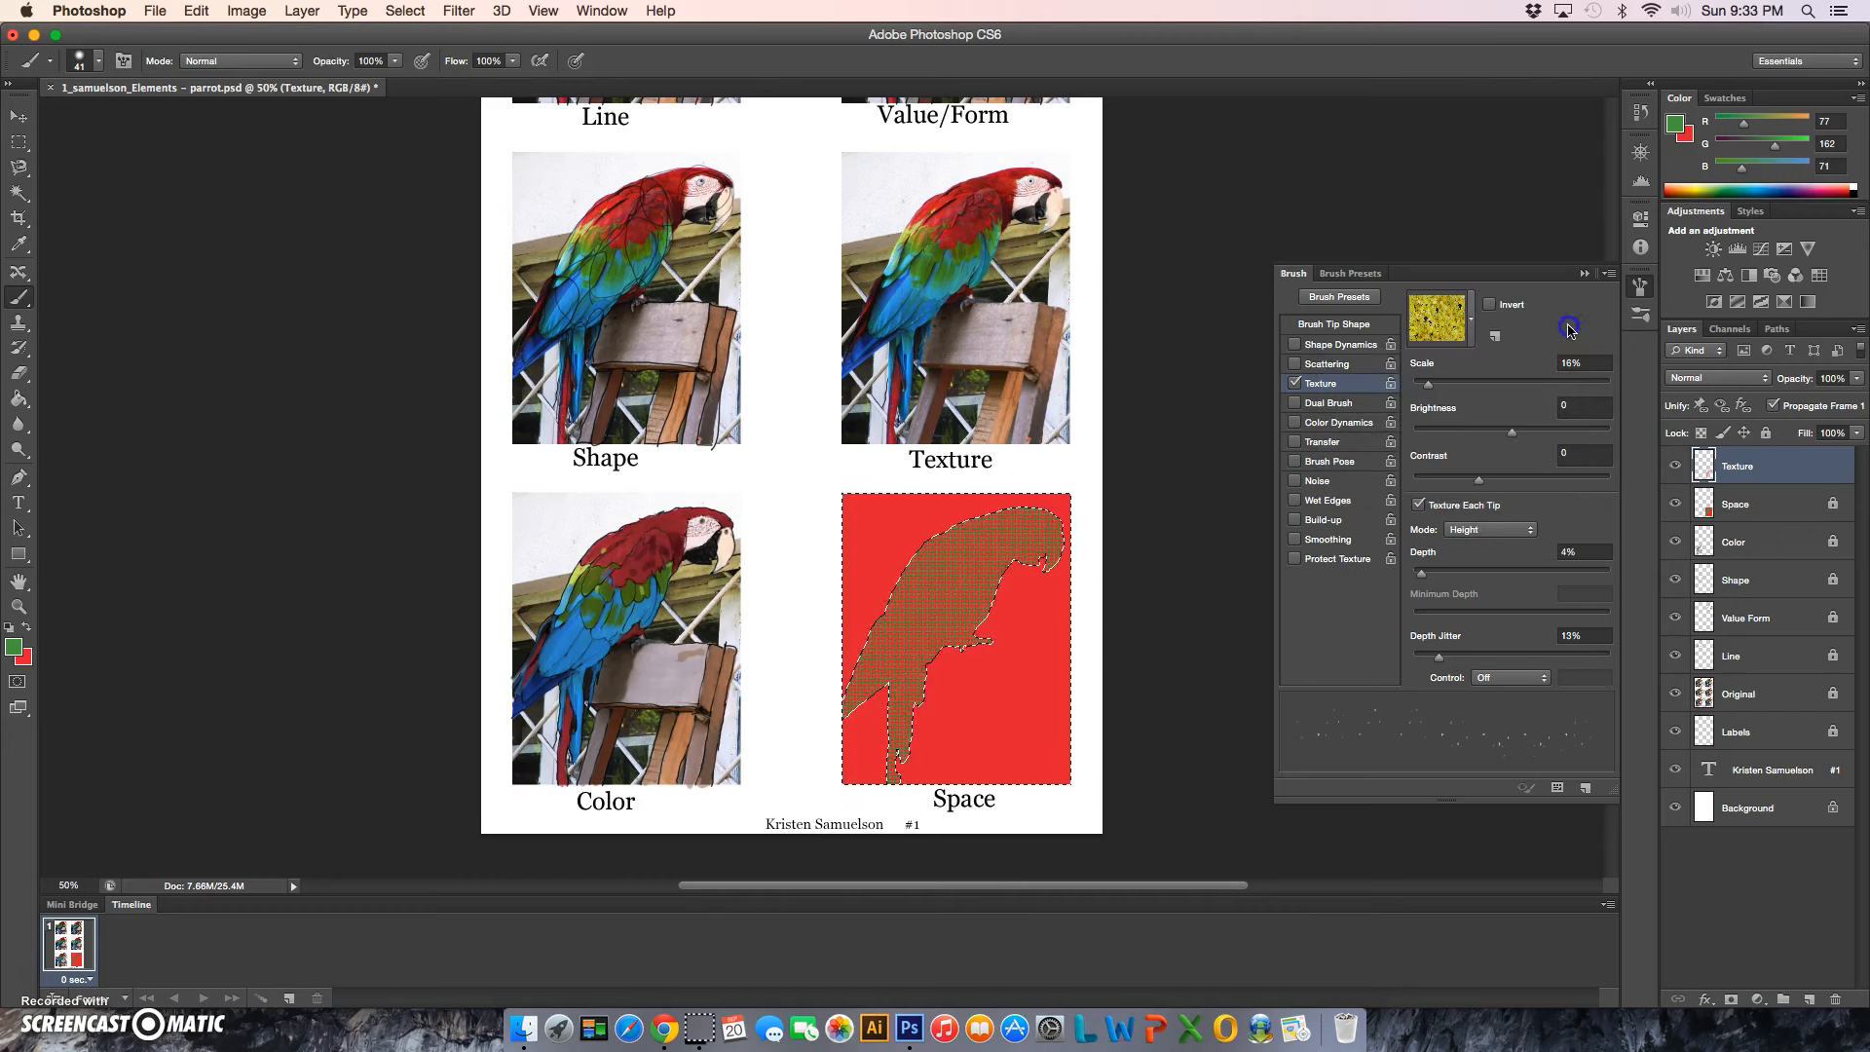
Set the brush texture's scale to 81%, its depth to 8% and its depth jitter to 24%.
left_click(1431, 388)
mouse_move(1431, 387)
left_mouse_down()
mouse_move(1498, 392)
mouse_move(1477, 394)
left_mouse_up()
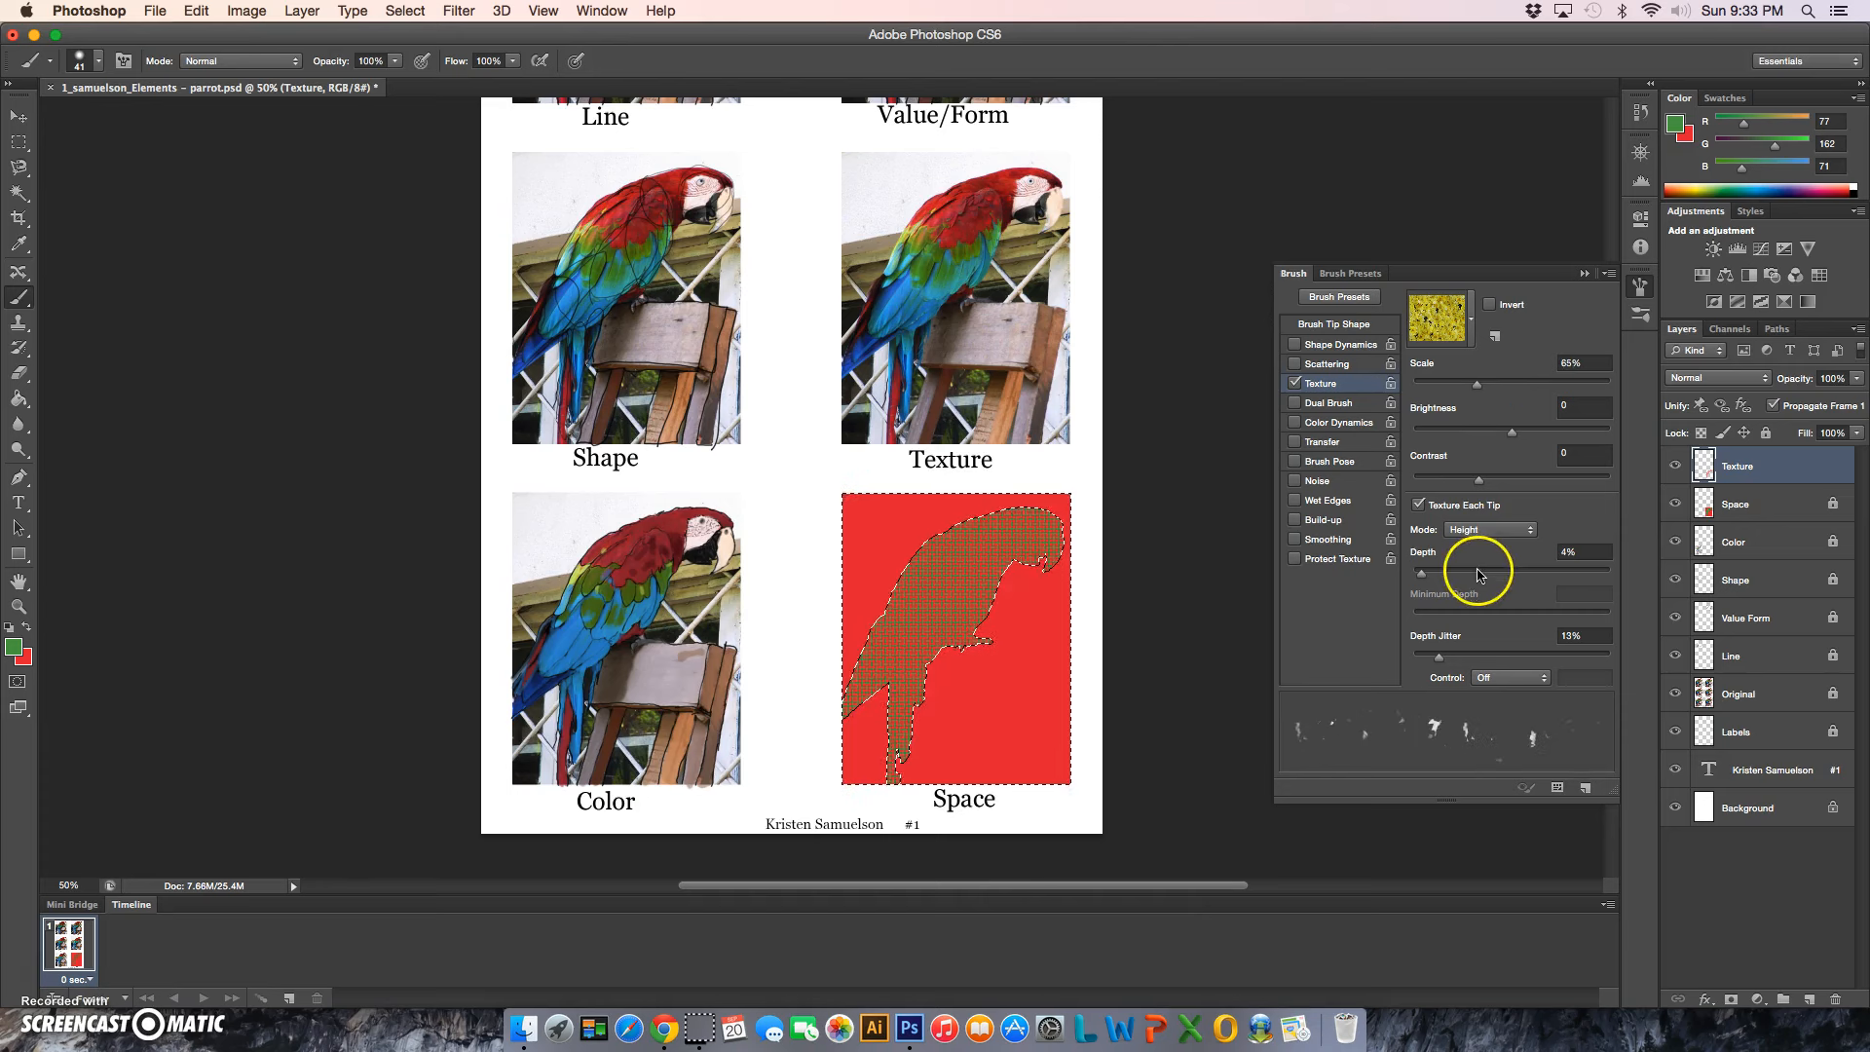
mouse_move(1423, 582)
left_mouse_down()
mouse_move(1476, 583)
mouse_move(1430, 584)
left_mouse_up()
mouse_move(1438, 657)
left_mouse_down()
mouse_move(1515, 663)
mouse_move(1461, 666)
left_mouse_up()
left_click_drag(1476, 384, 1494, 393)
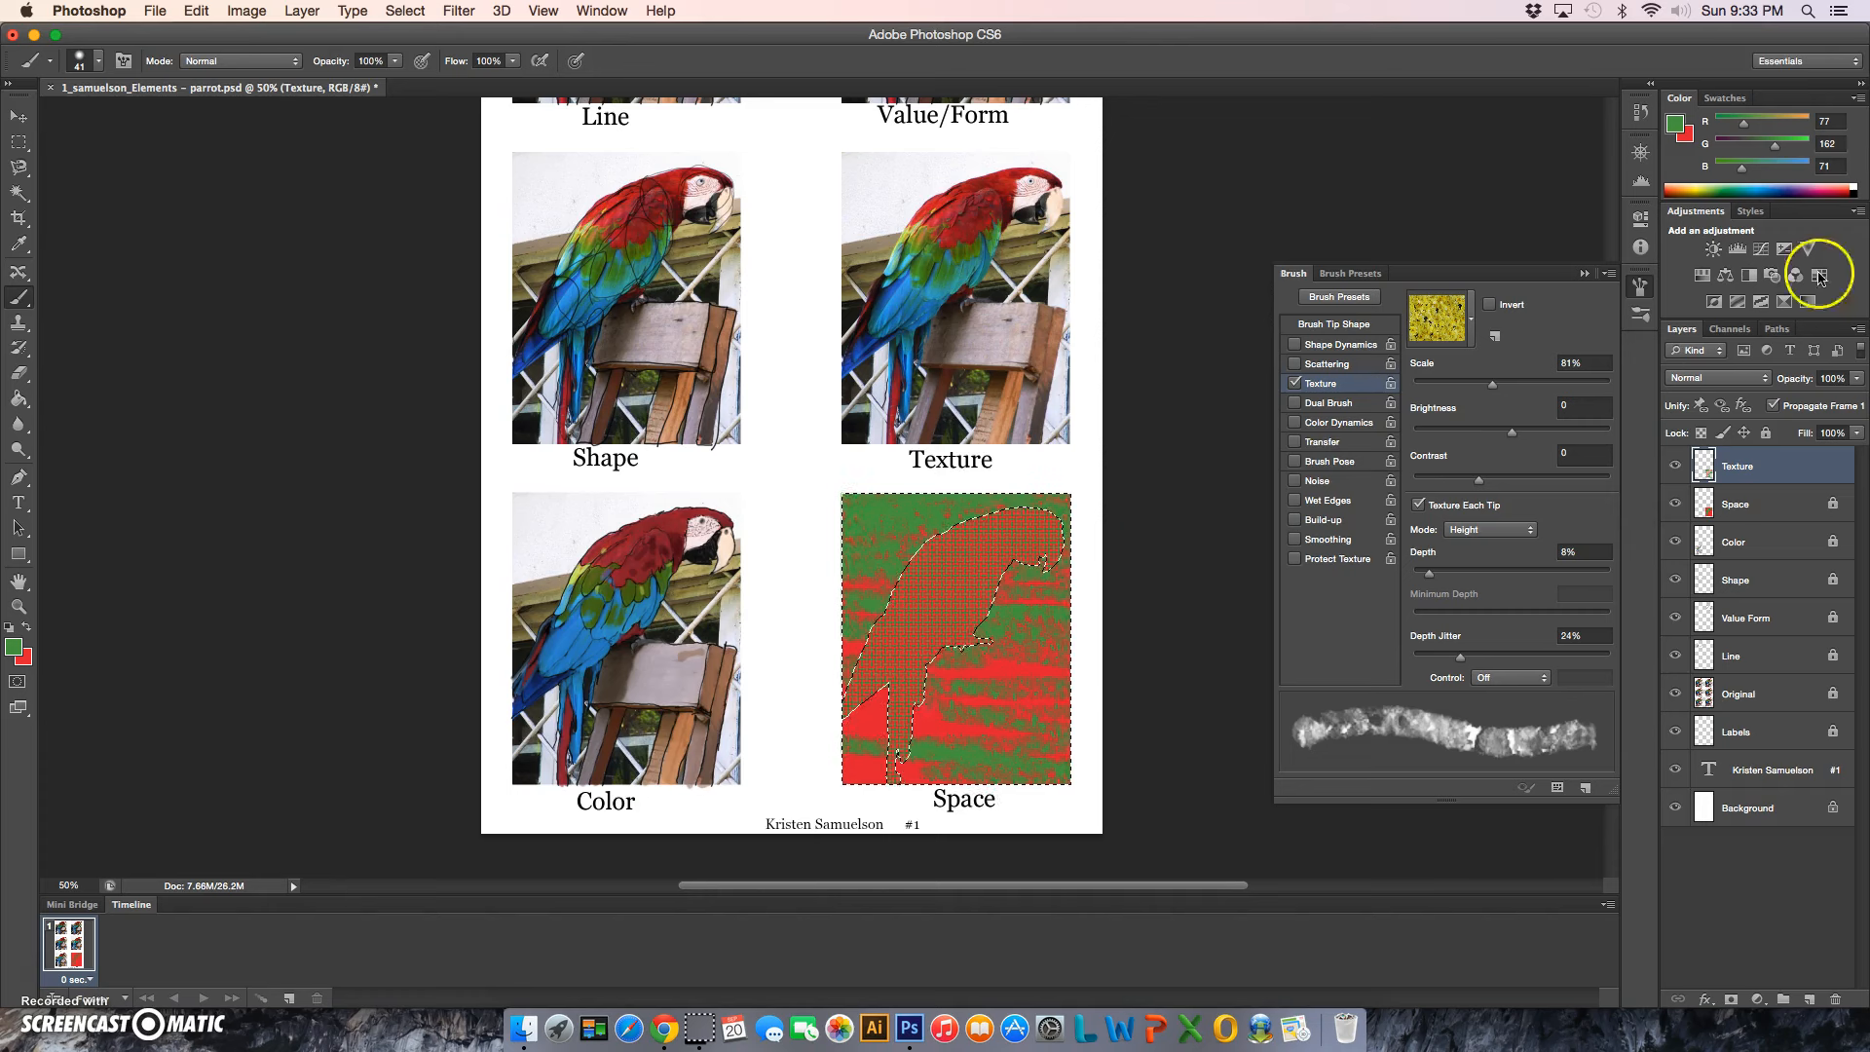
Undo the last background brush stroke and repaint the selected Space background with the green texture using a 737 px brush.
left_click(1640, 112)
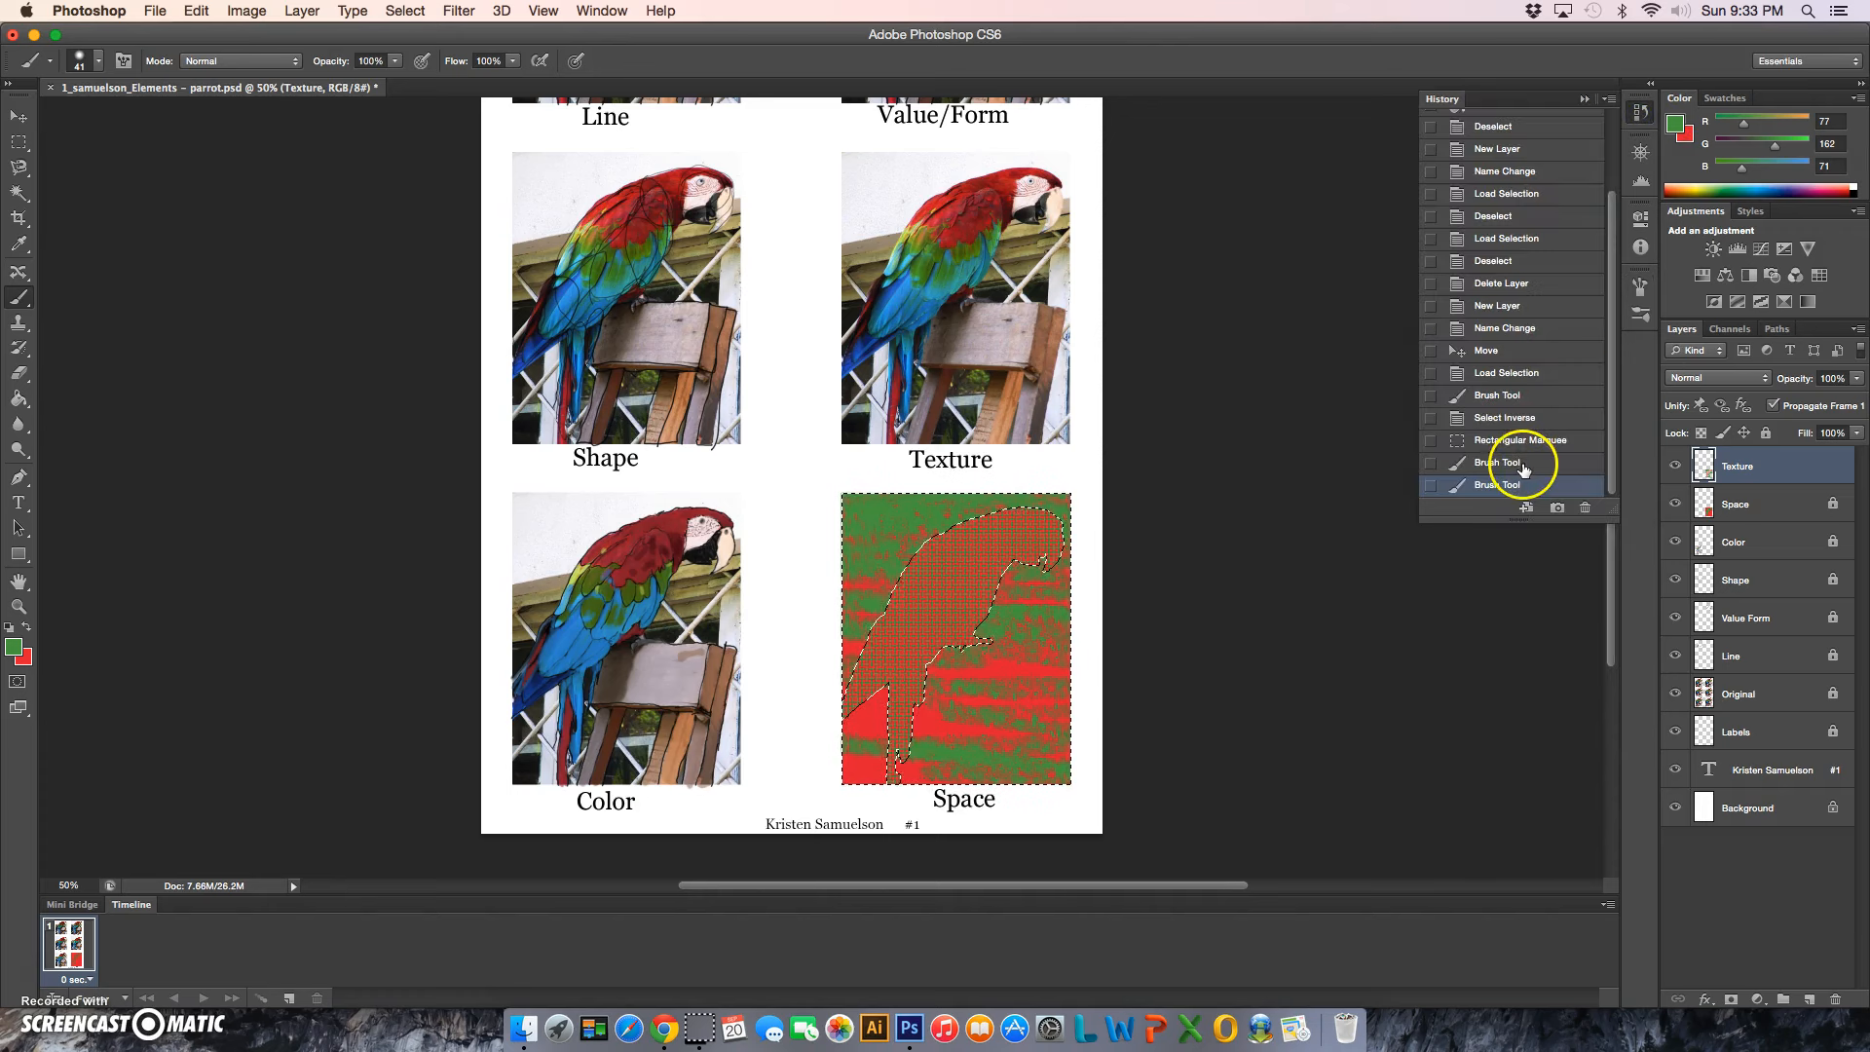
left_click(1526, 463)
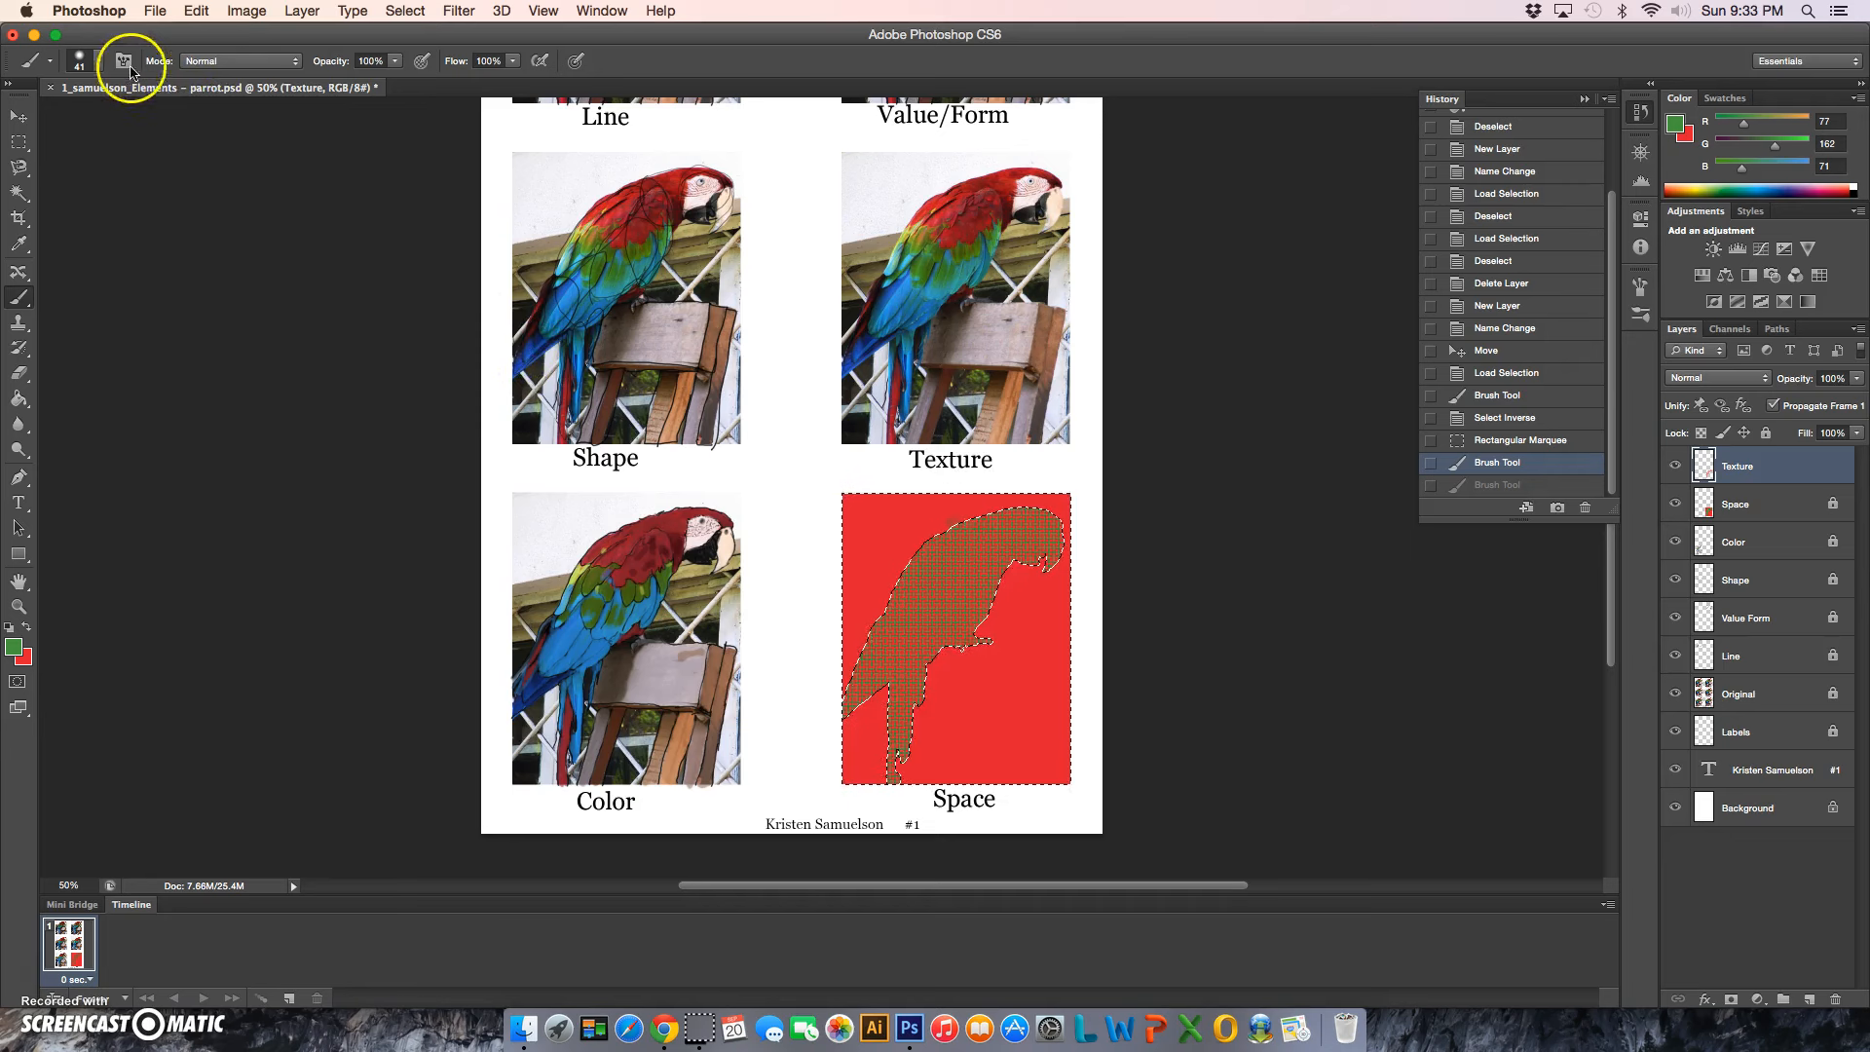
left_click(84, 61)
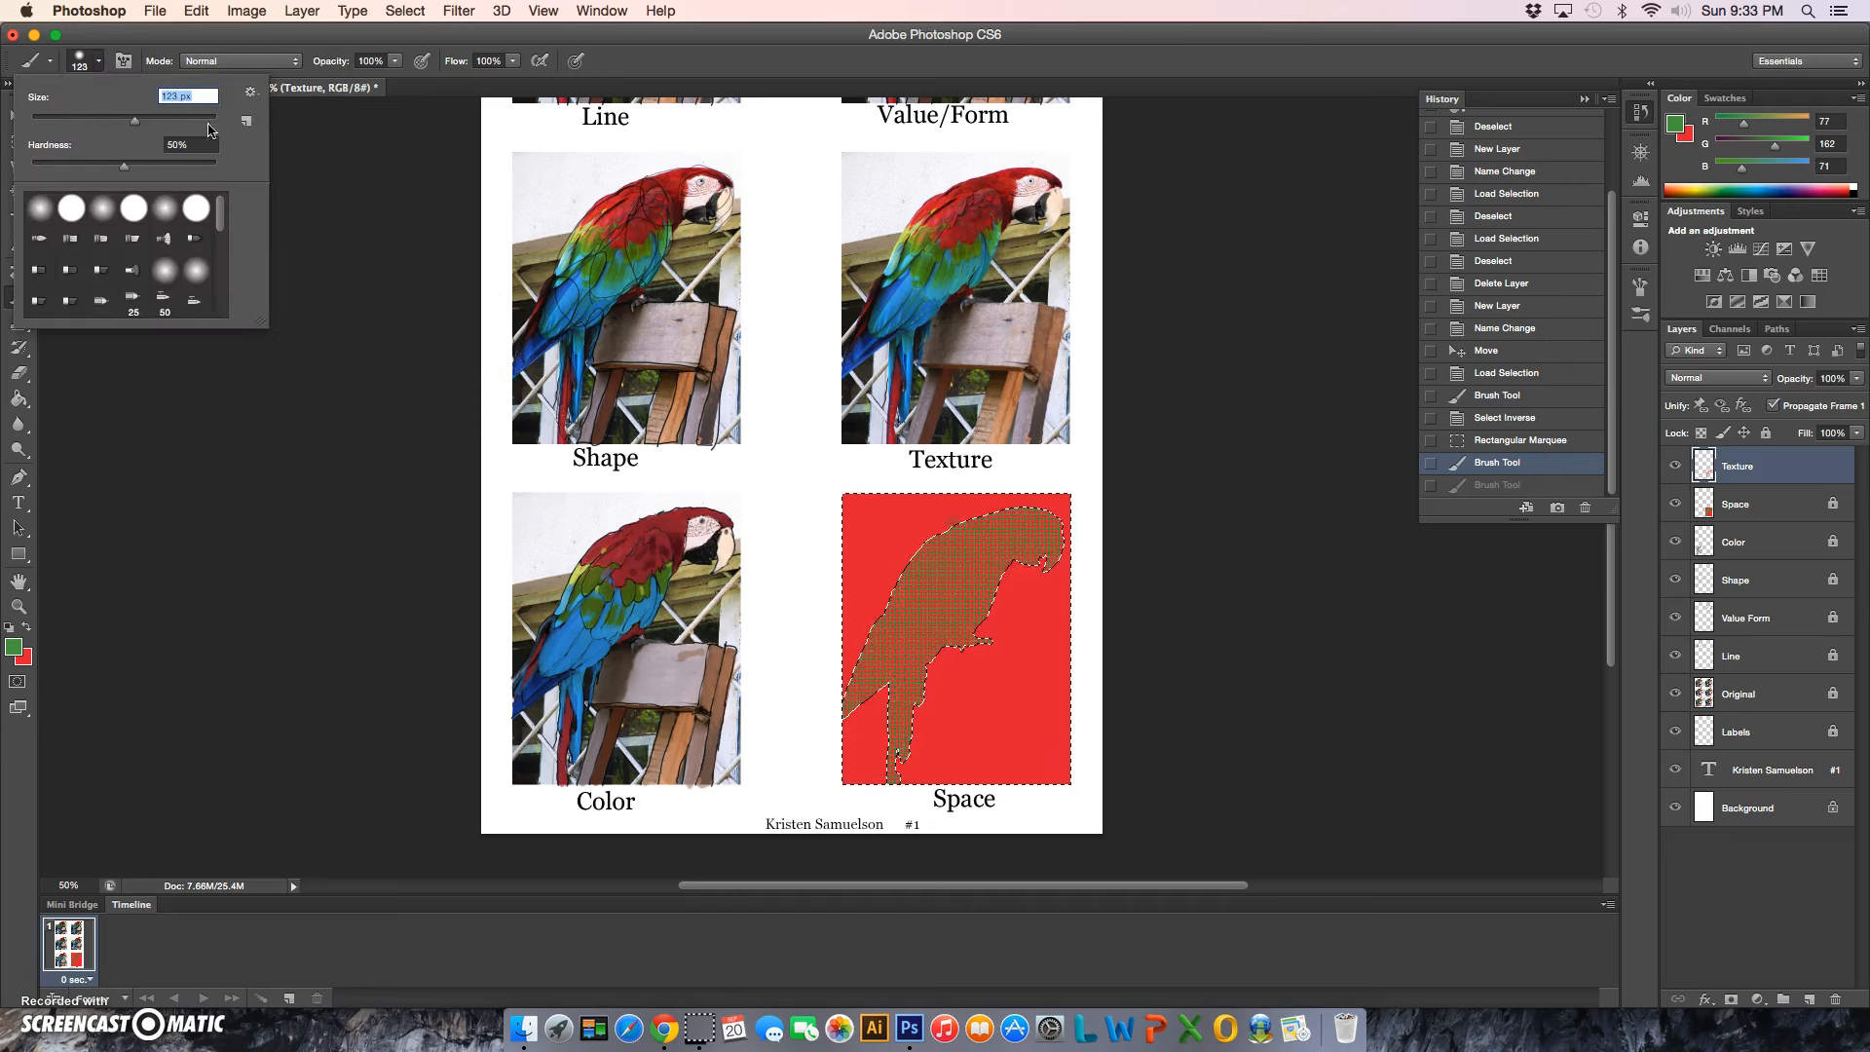
left_click_drag(171, 123, 205, 124)
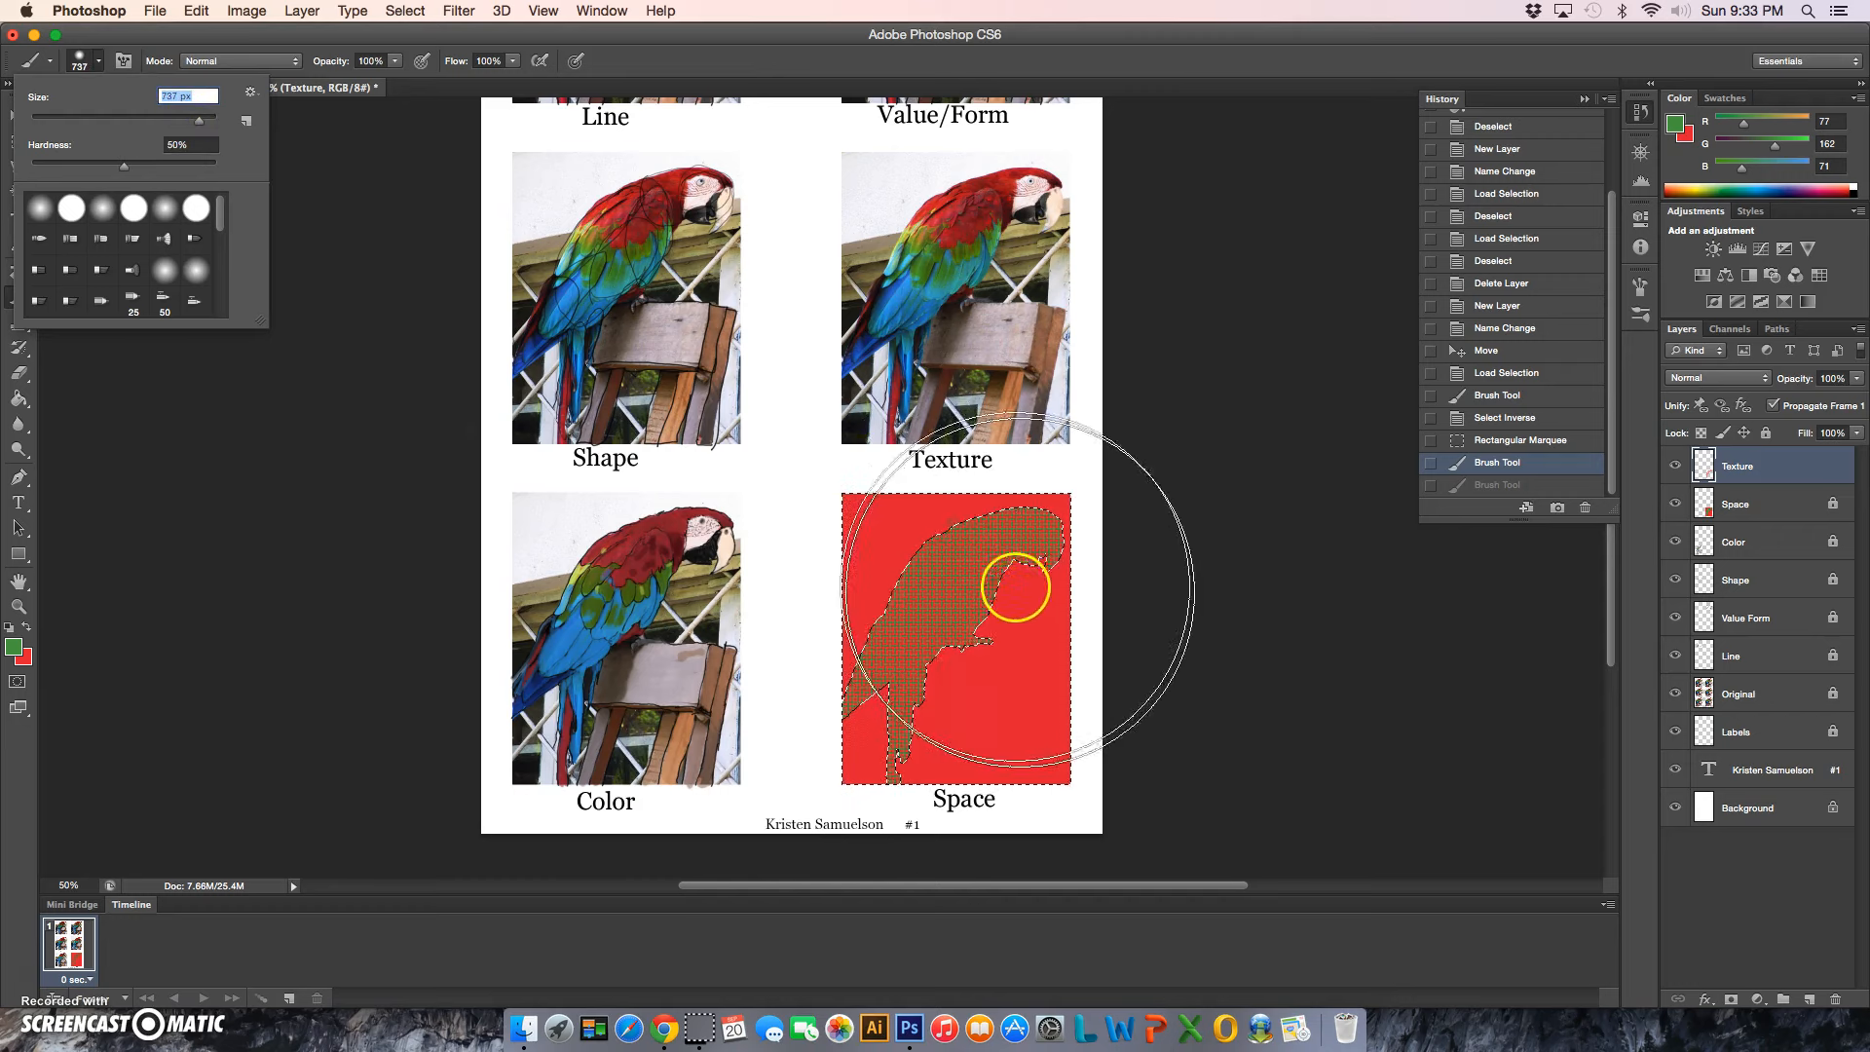
mouse_move(929, 339)
left_mouse_down()
mouse_move(909, 495)
mouse_move(936, 696)
mouse_move(959, 720)
mouse_move(1002, 640)
mouse_move(1020, 501)
mouse_move(973, 493)
mouse_move(912, 524)
mouse_move(837, 773)
mouse_move(969, 826)
mouse_move(1021, 827)
mouse_move(1074, 750)
mouse_move(1156, 418)
left_mouse_up()
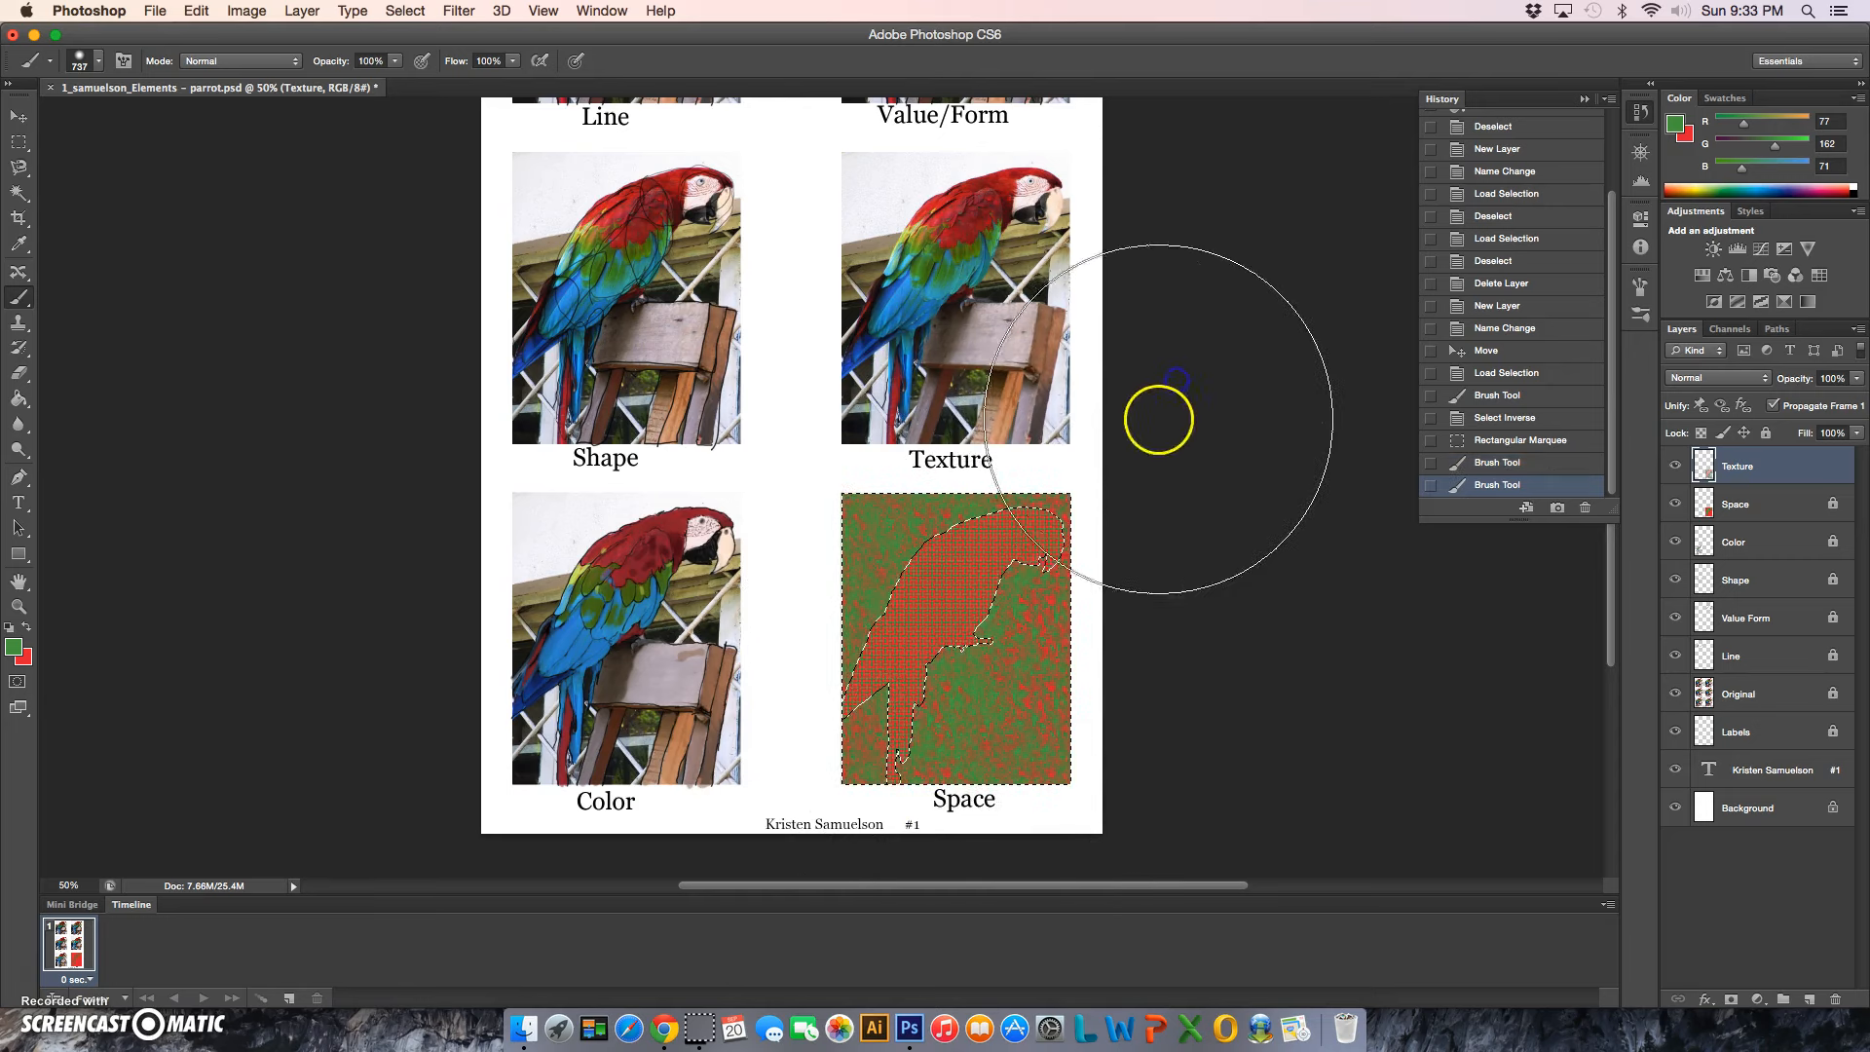
mouse_move(862, 517)
left_mouse_down()
mouse_move(919, 814)
mouse_move(1233, 432)
left_mouse_up()
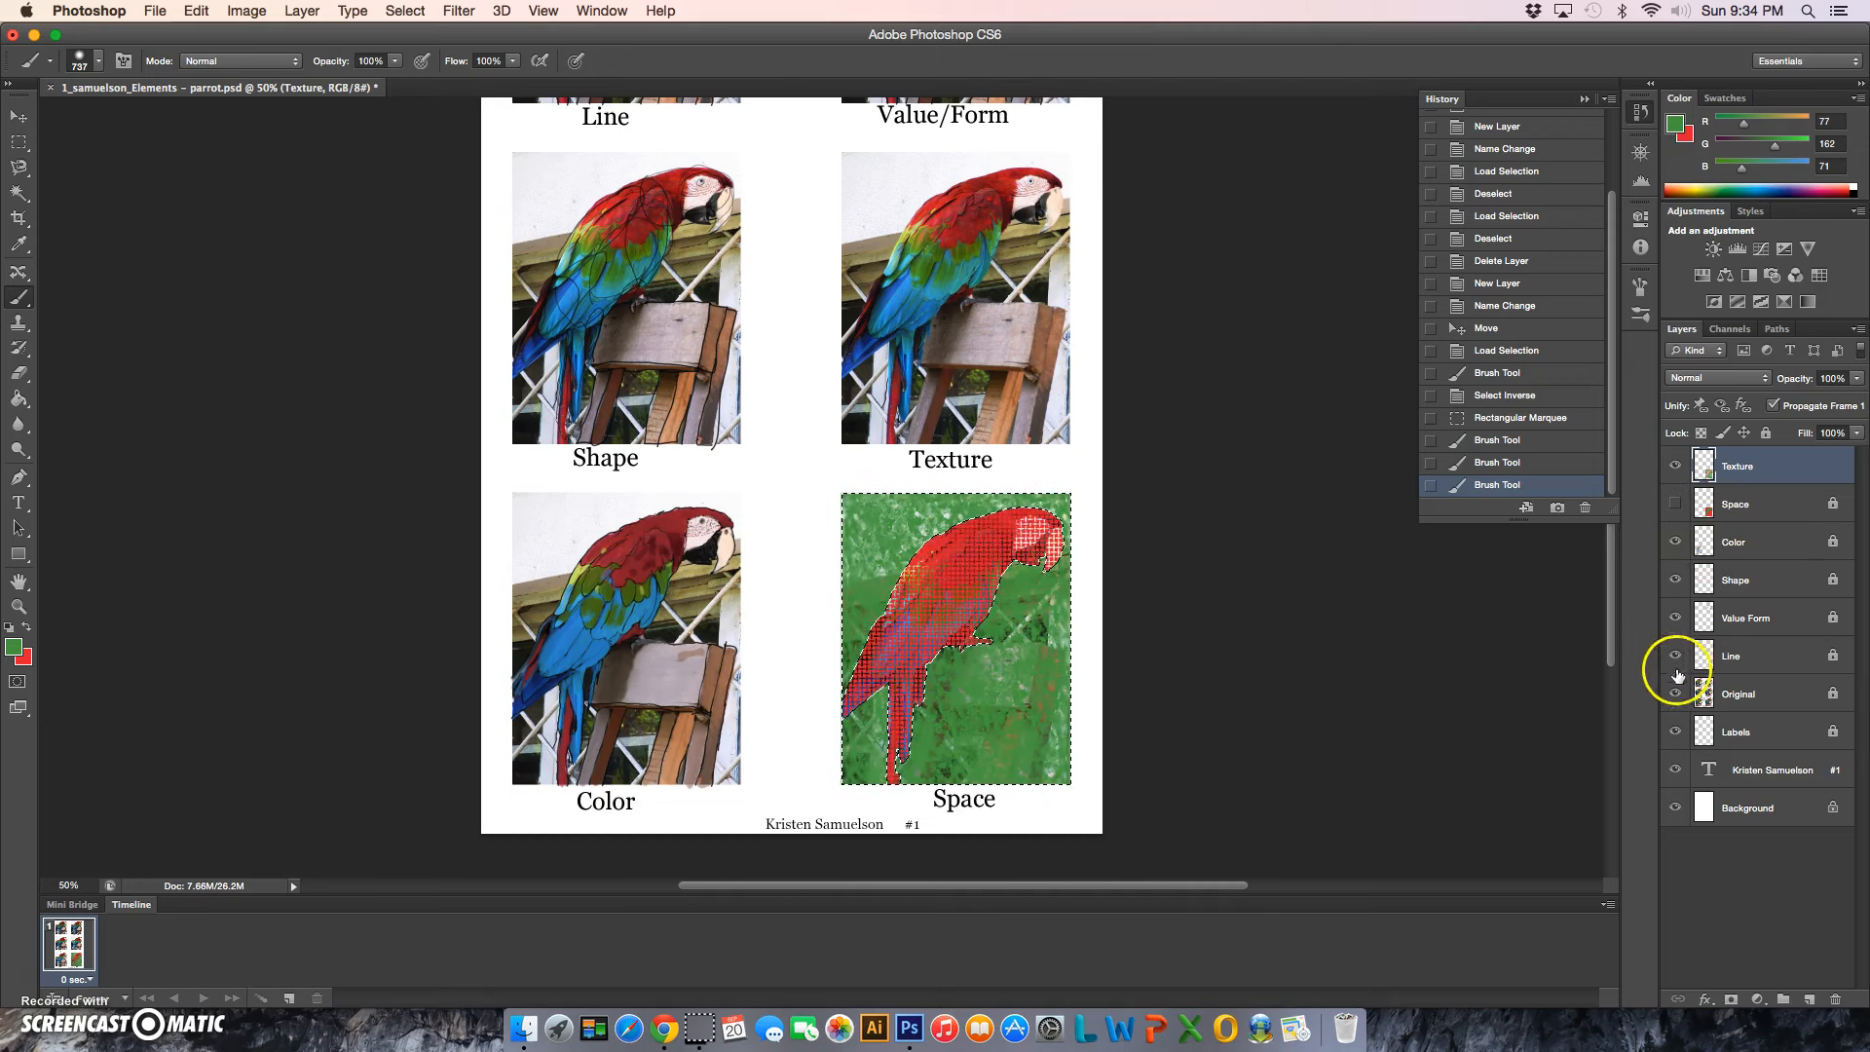
Hide the Original layer to inspect the painted textures, clear the selection, and show the layer again.
left_click(1675, 693)
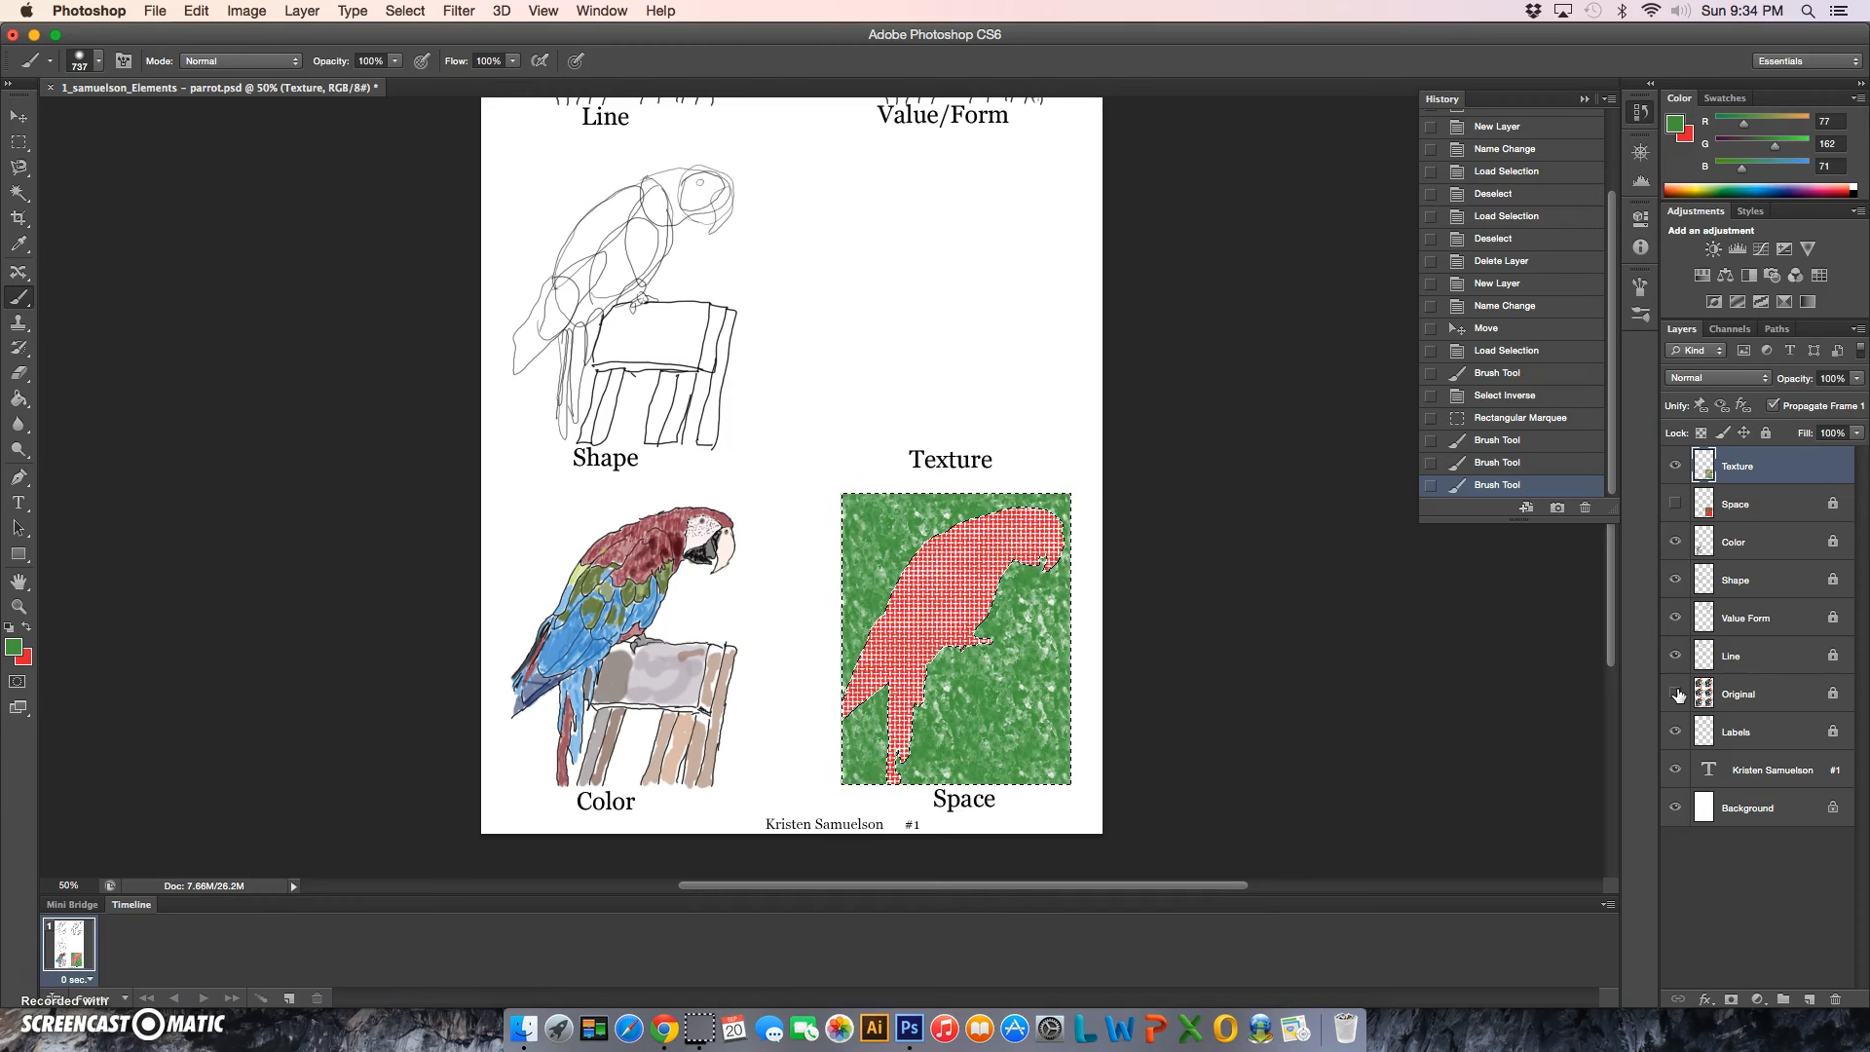
key("super+d")
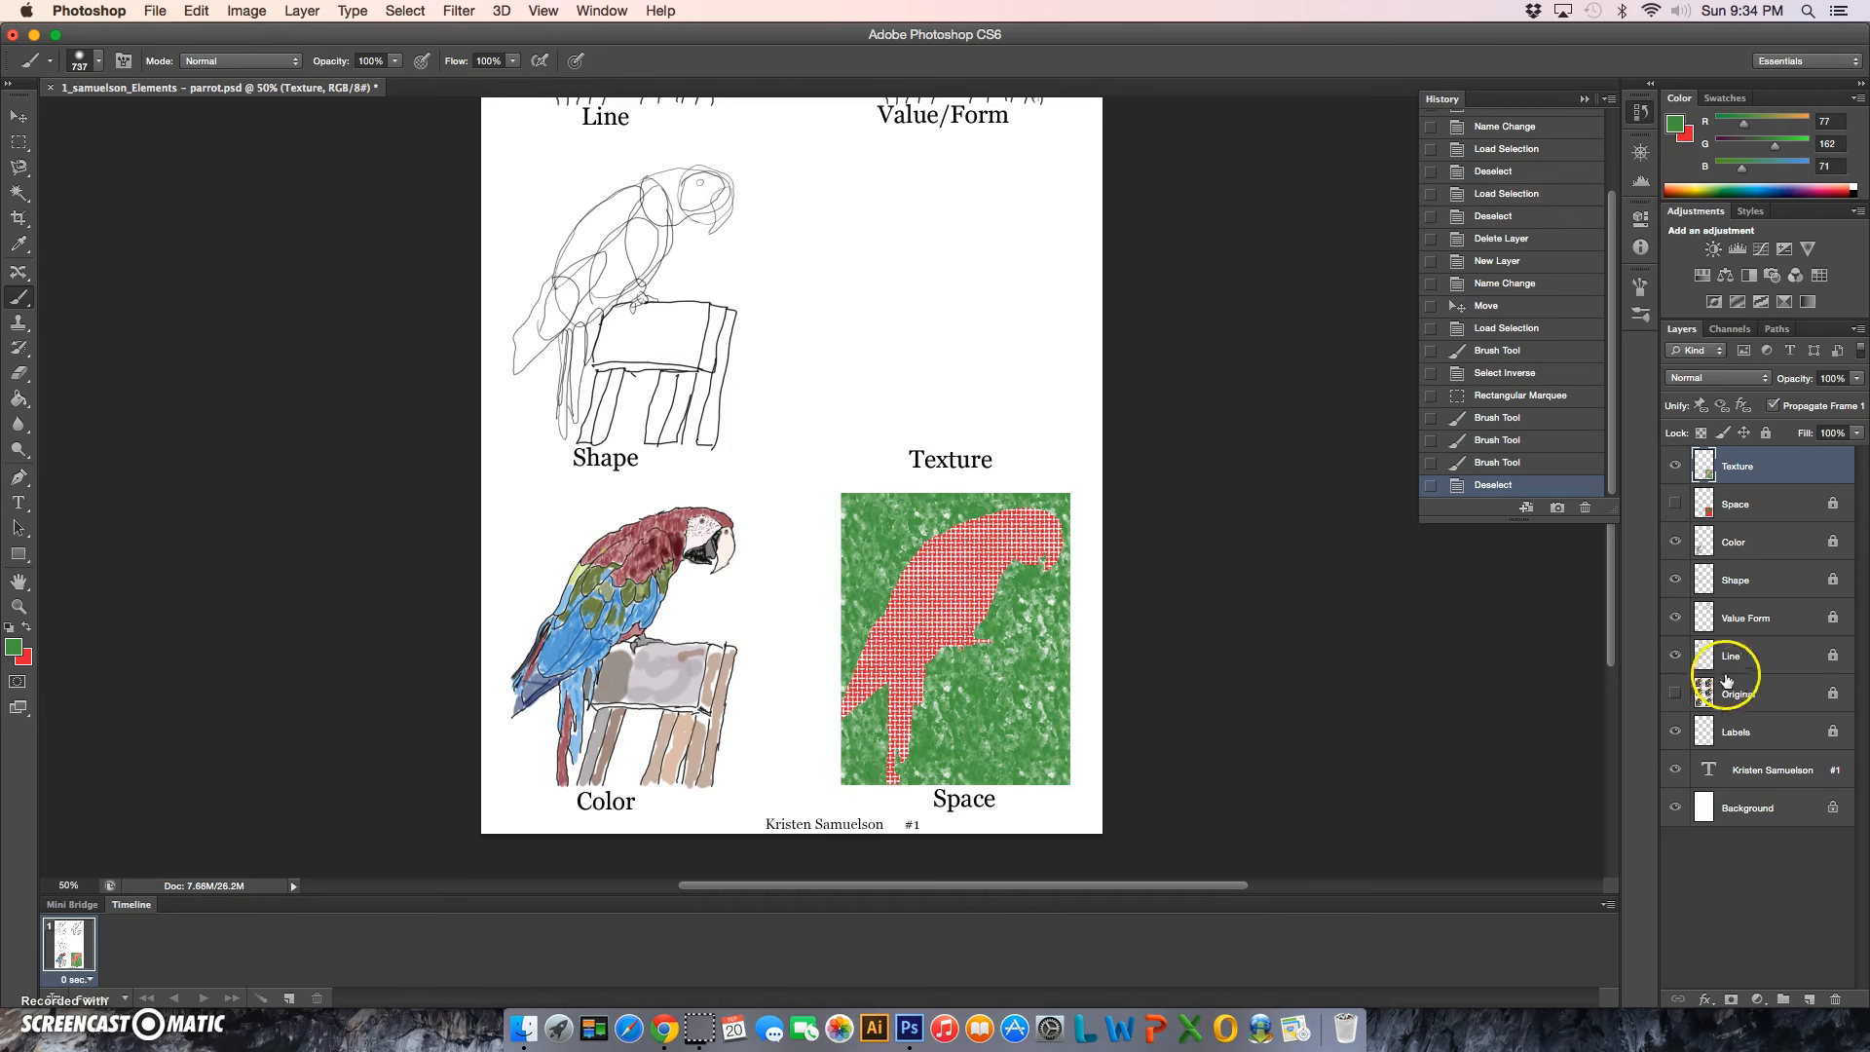
left_click(1676, 696)
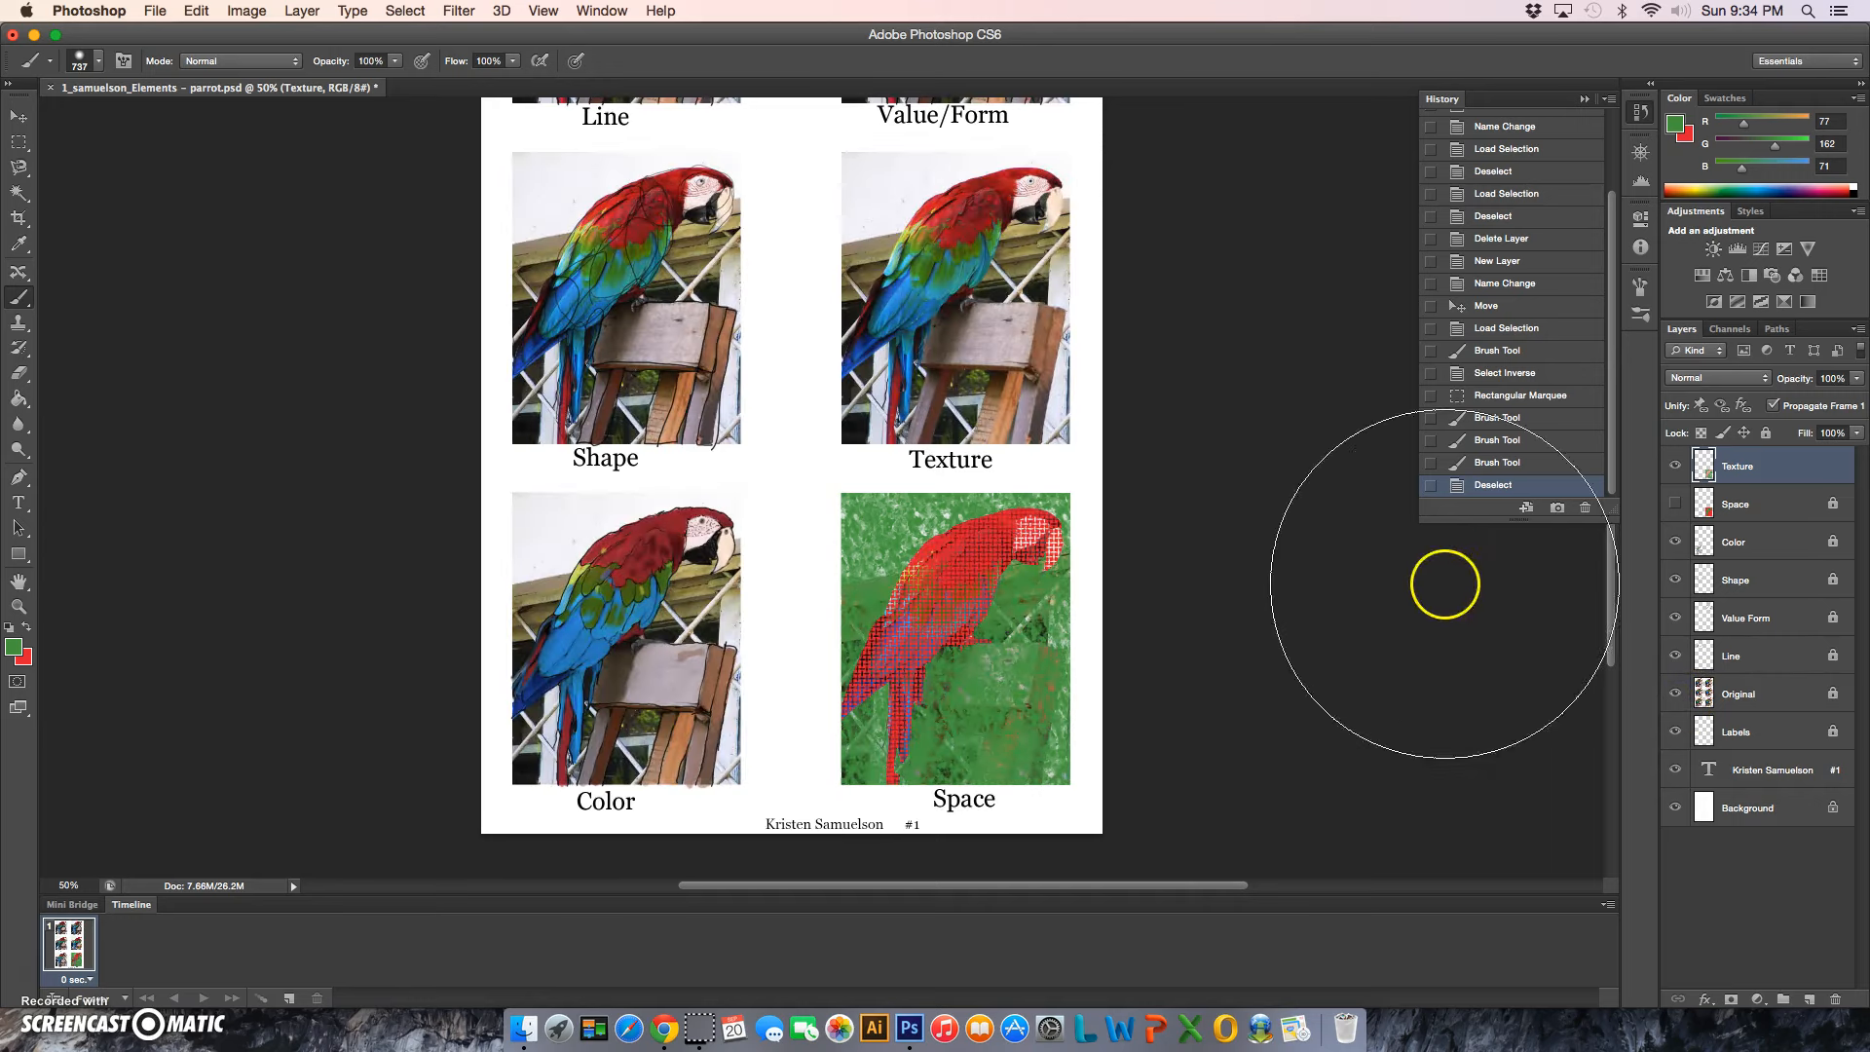
Move the Texture layer's painting straight up from the Space frame until it exactly covers the parrot photo above the Texture label.
left_click(19, 116)
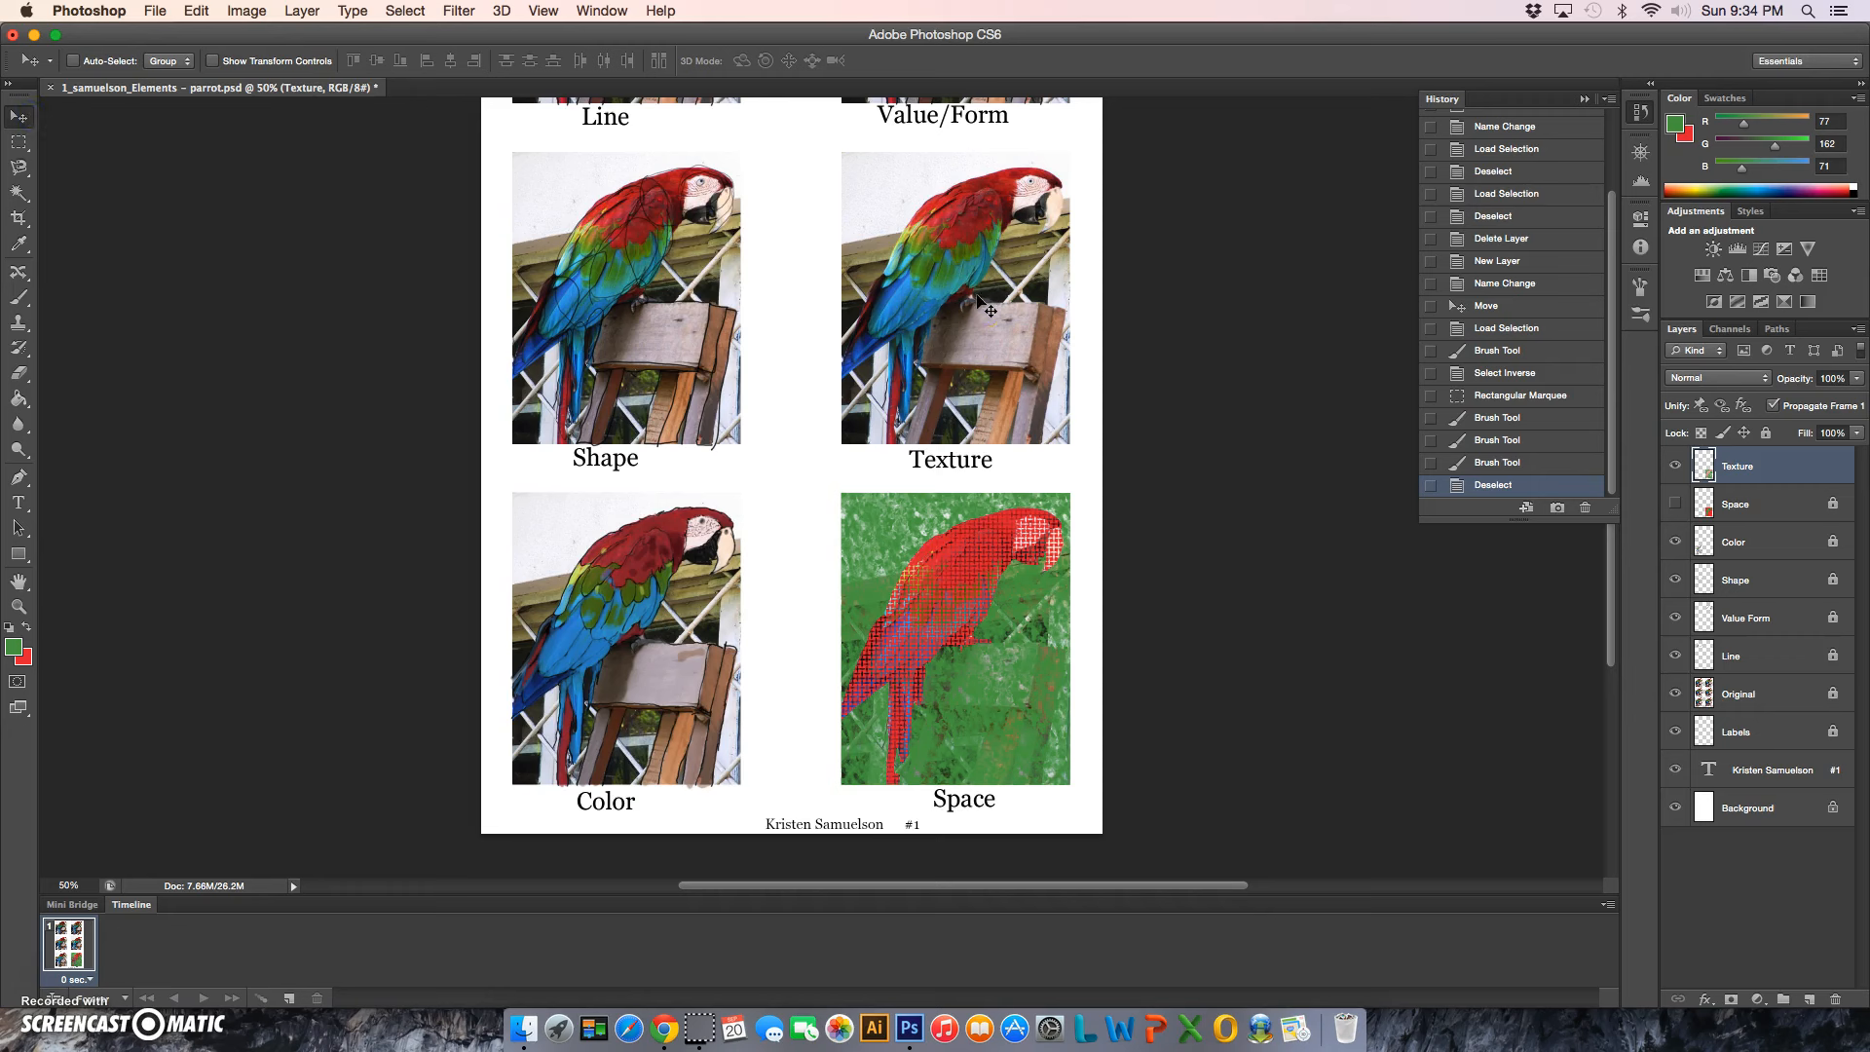
key("shift+Up")
key("shift+Up")
key("shift+Up")
key("shift+Up")
key("shift+Up")
key("shift+Up")
key("shift+Up")
key("shift+Up")
key("shift+Up")
key("shift+Up")
key("shift+Up")
key("shift+Up")
key("shift+Up")
key("shift+Up")
key("shift+Up")
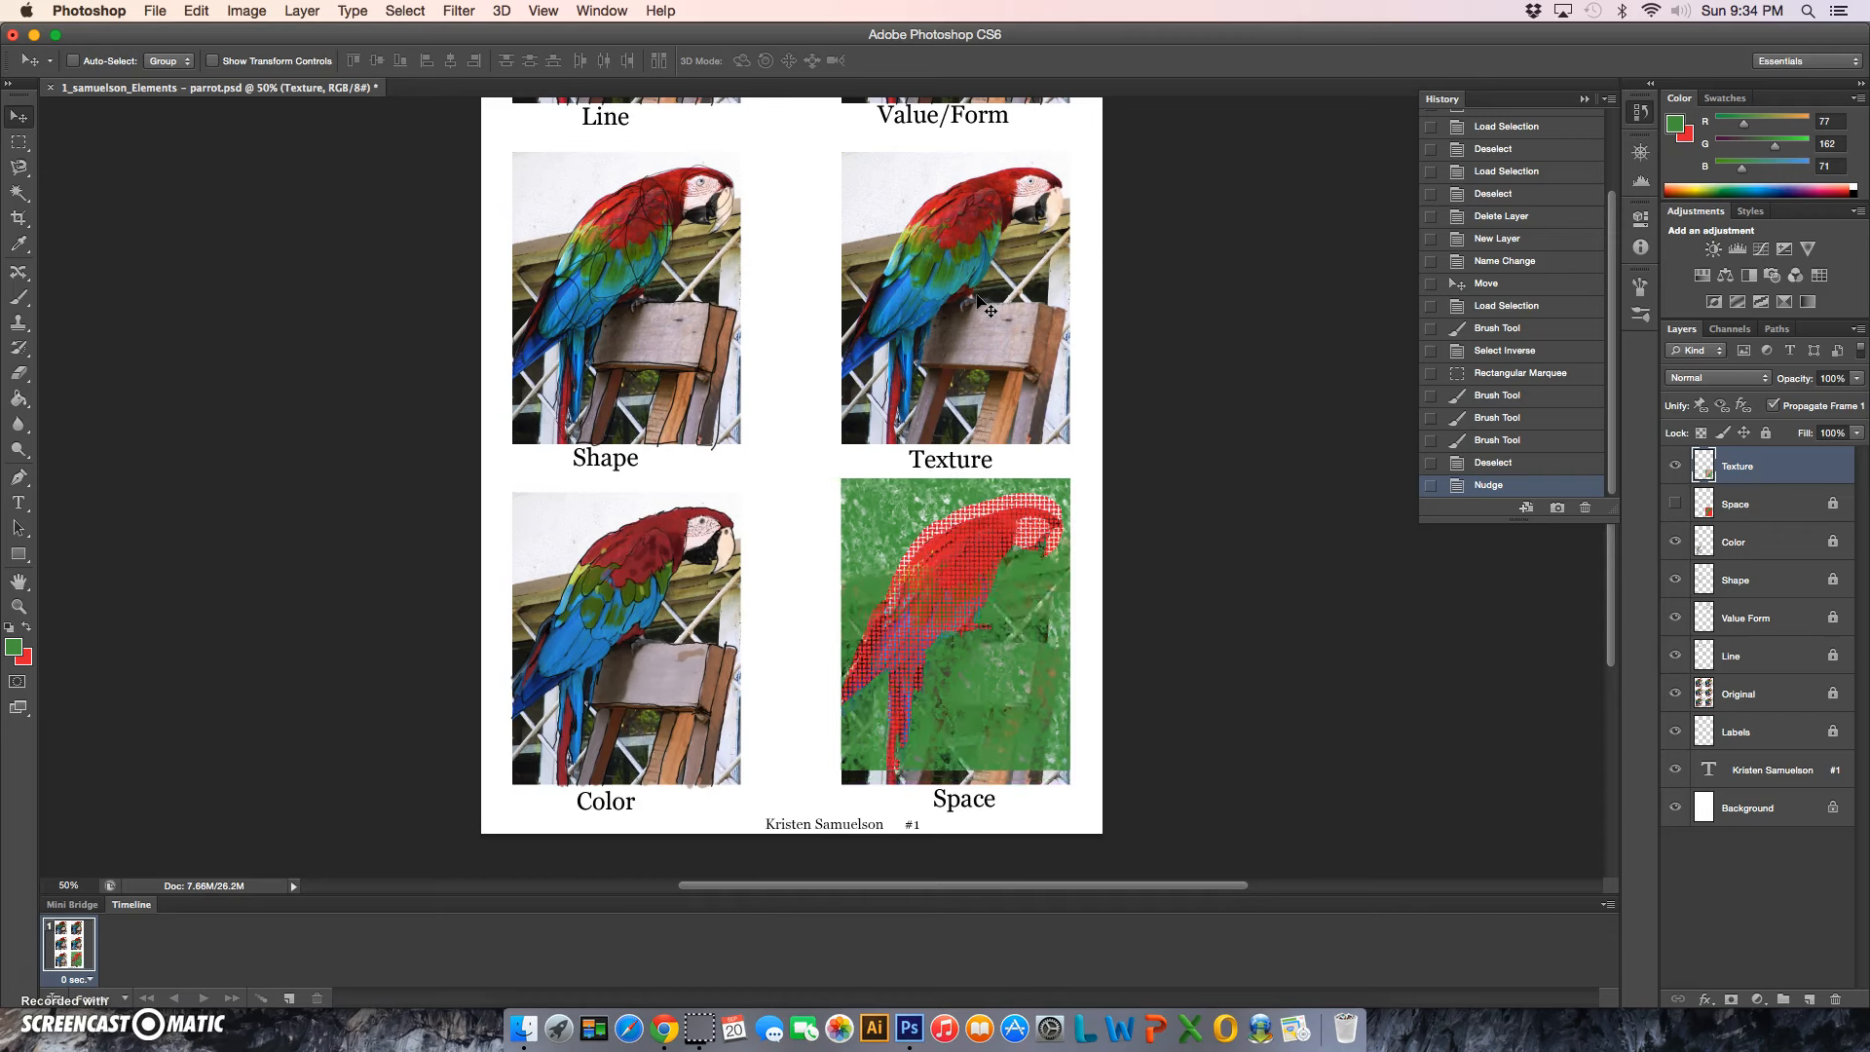
key("shift+Up")
key("shift+Up")
key("shift+Up")
key("shift+Up")
key("shift+Up")
key("shift+Up")
key("shift+Up")
key("shift+Up")
key("shift+Up")
key("shift+Up")
key("shift+Up")
key("shift+Up")
key("shift+Up")
key("shift+Up")
key("shift+Up")
key("shift+Up")
key("shift+Up")
key("shift+Up")
key("shift+Up")
key("shift+Up")
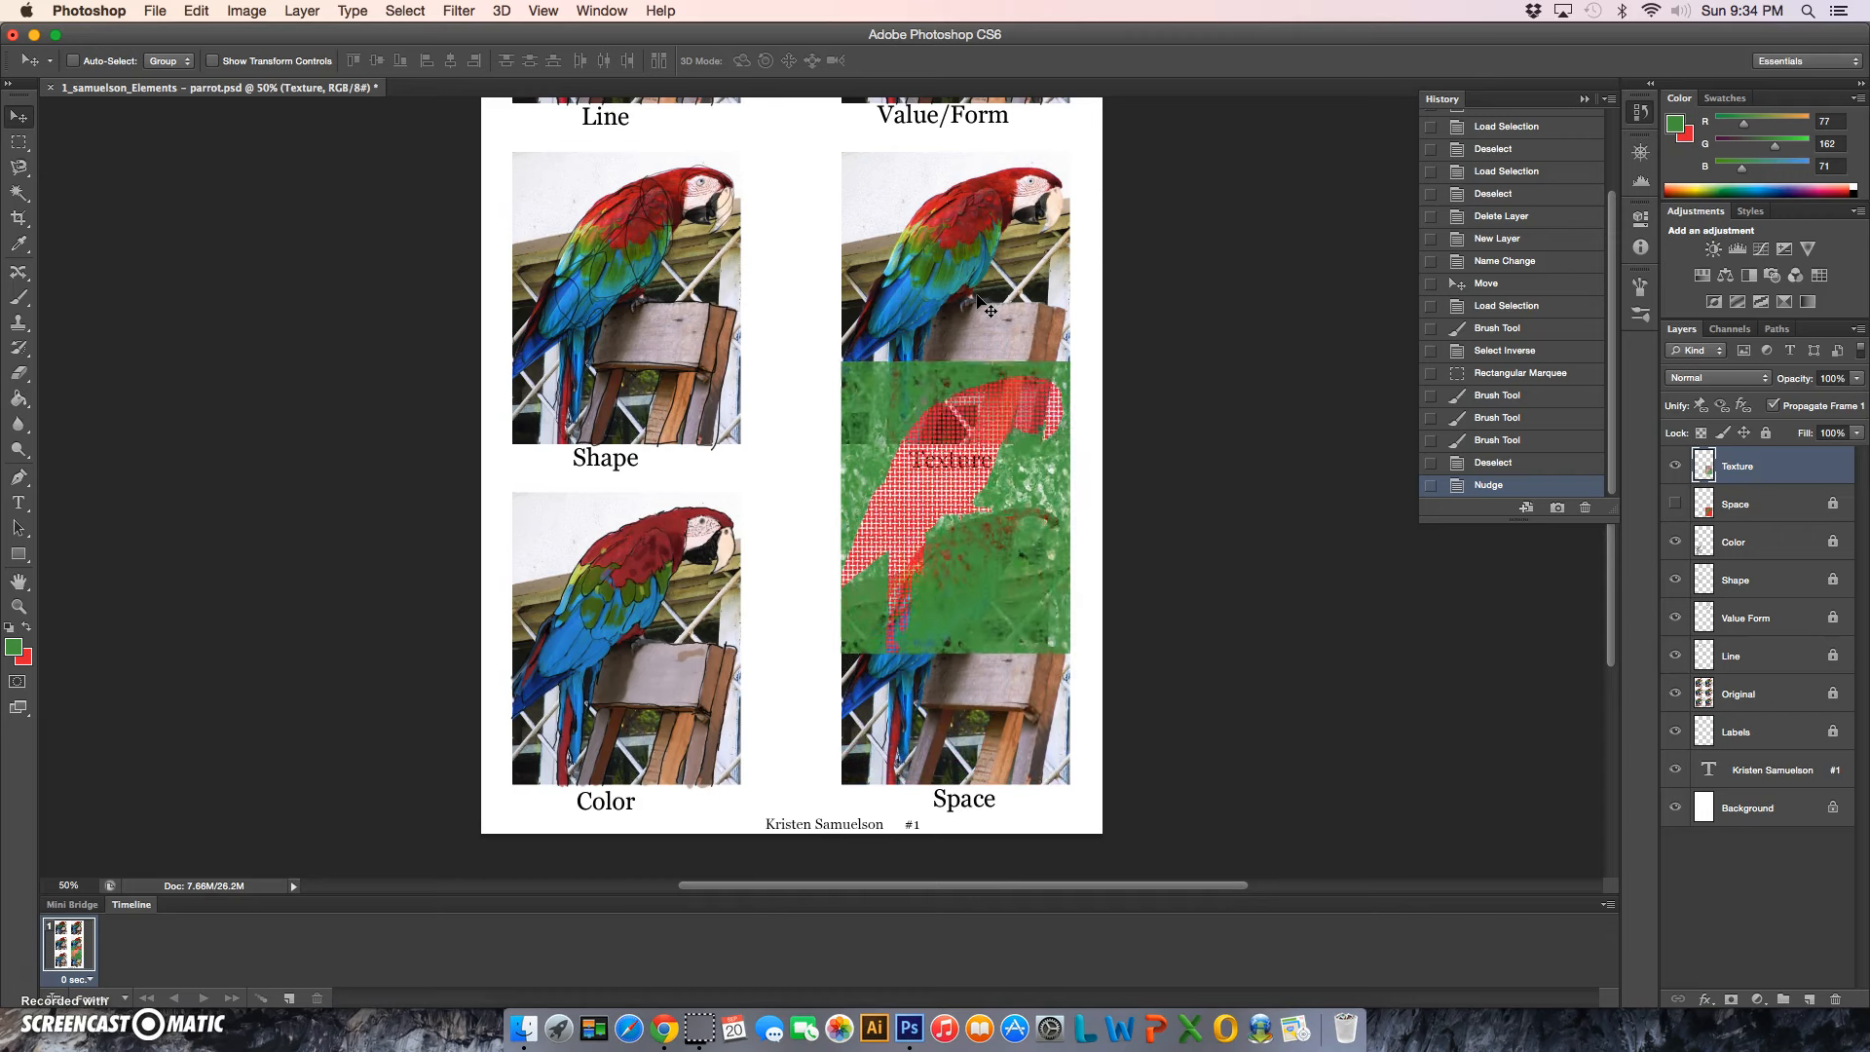
key("shift+Up")
key("shift+Up")
key("shift+Up")
key("shift+Up")
key("shift+Up")
key("shift+Up")
key("shift+Up")
key("shift+Up")
key("shift+Up")
key("shift+Up")
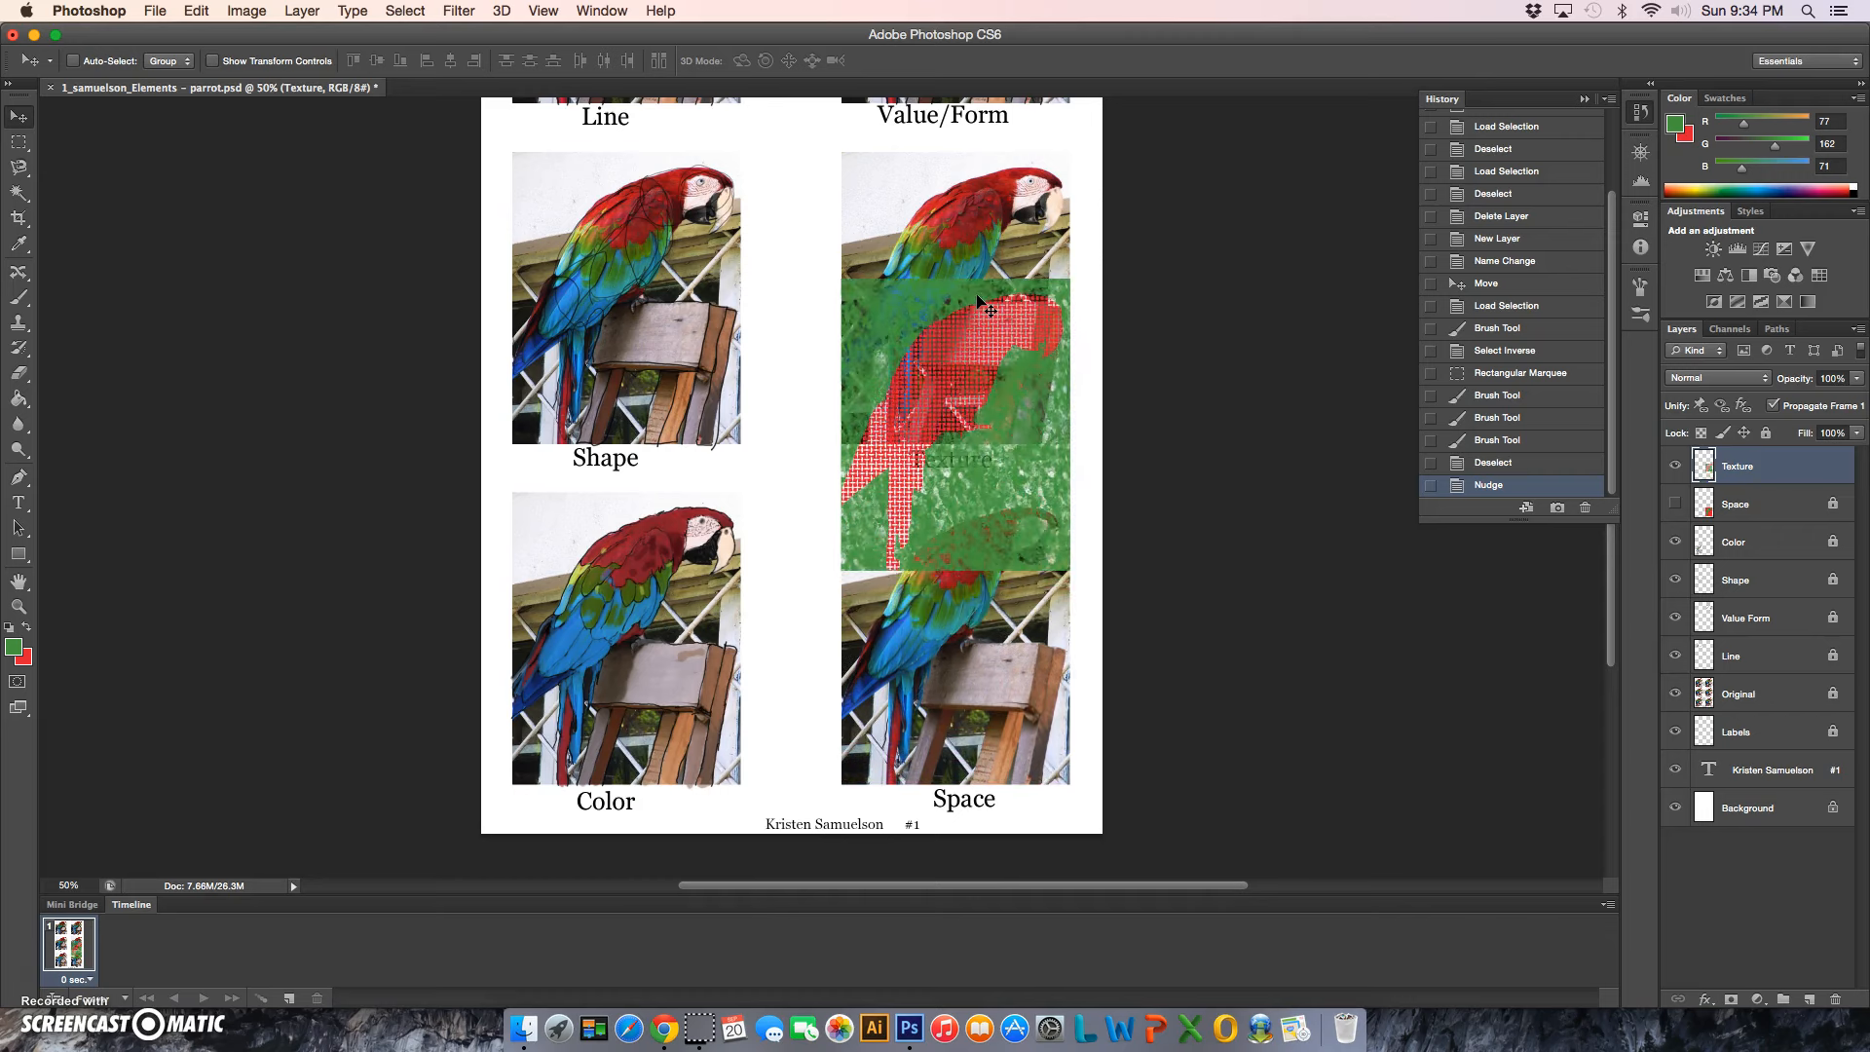
key("shift+Up")
key("shift+Up")
key("shift+Up")
key("shift+Up")
key("shift+Up")
key("shift+Up")
key("shift+Up")
key("shift+Up")
key("shift+Up")
key("shift+Up")
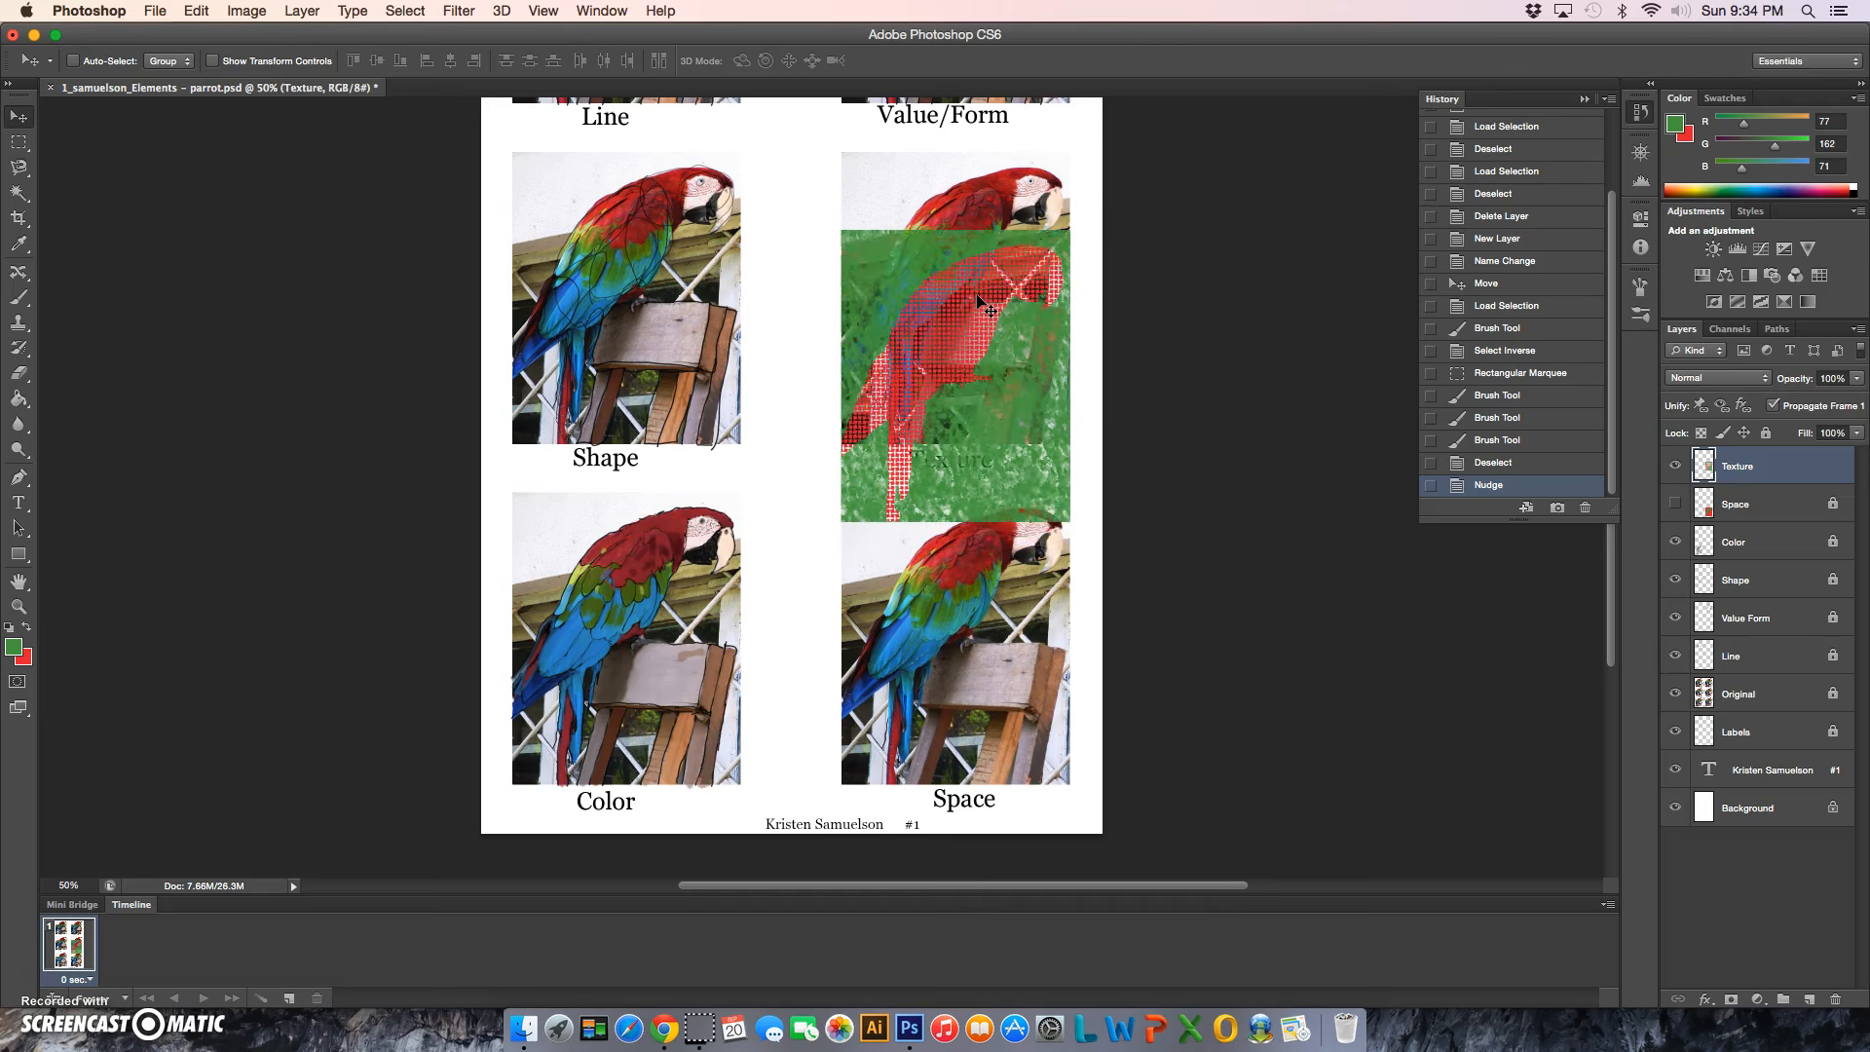
key("shift+Up")
key("shift+Up")
key("shift+Up")
key("shift+Up")
key("shift+Up")
key("shift+Up")
key("shift+Up")
key("shift+Up")
key("shift+Up")
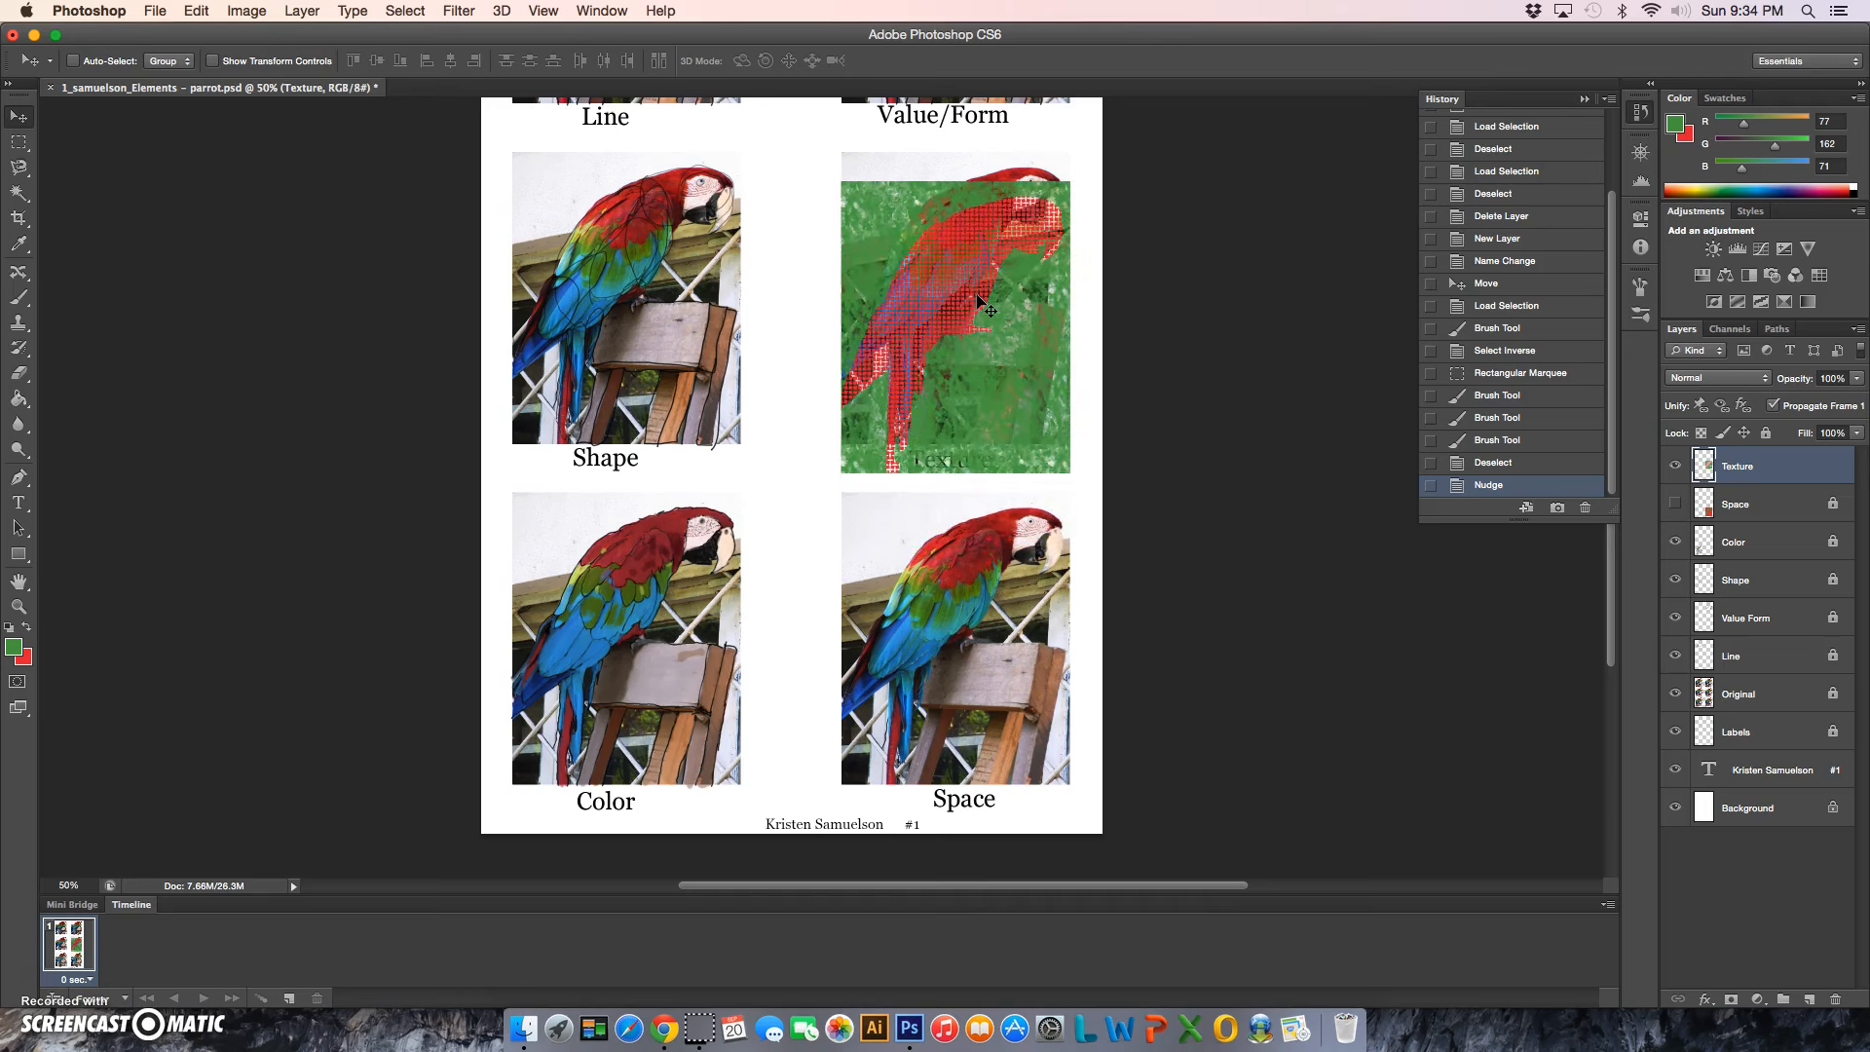
key("shift+Up")
key("shift+Up")
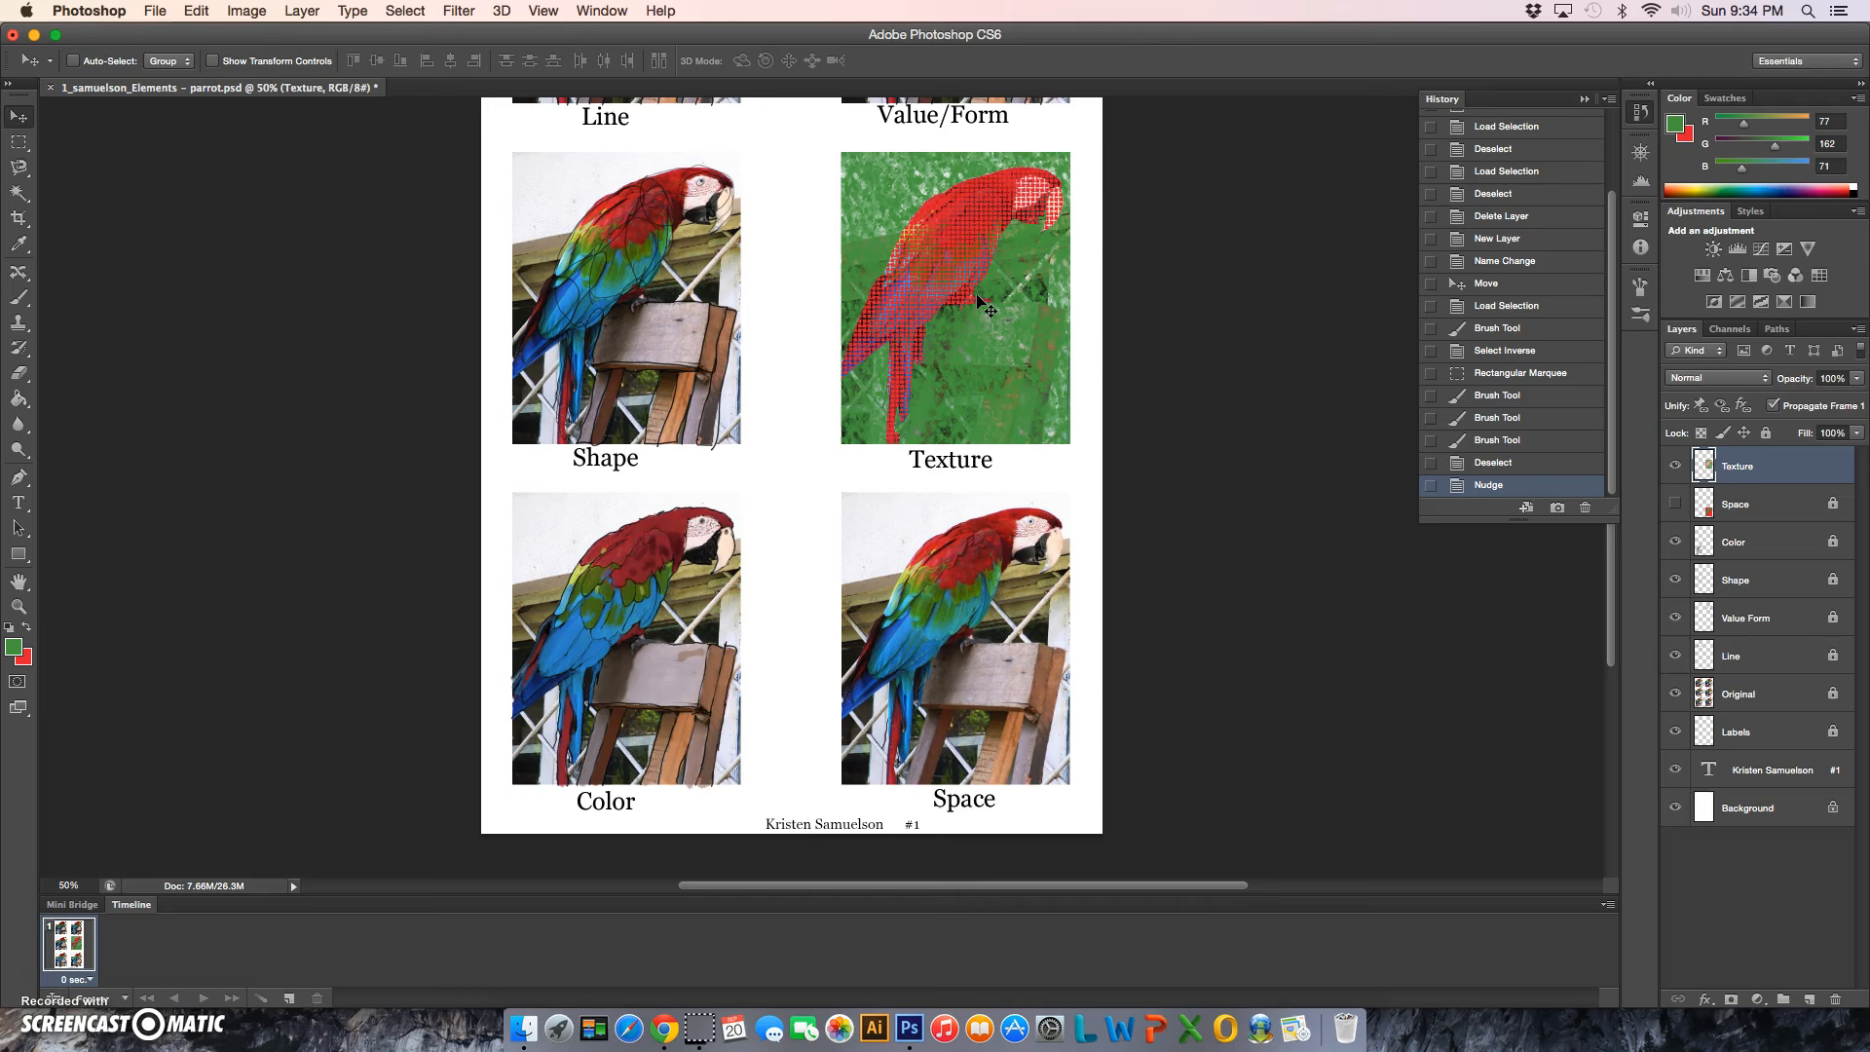
Show the Space layer, hide the Original layer, and save the Photoshop document.
left_click(1677, 503)
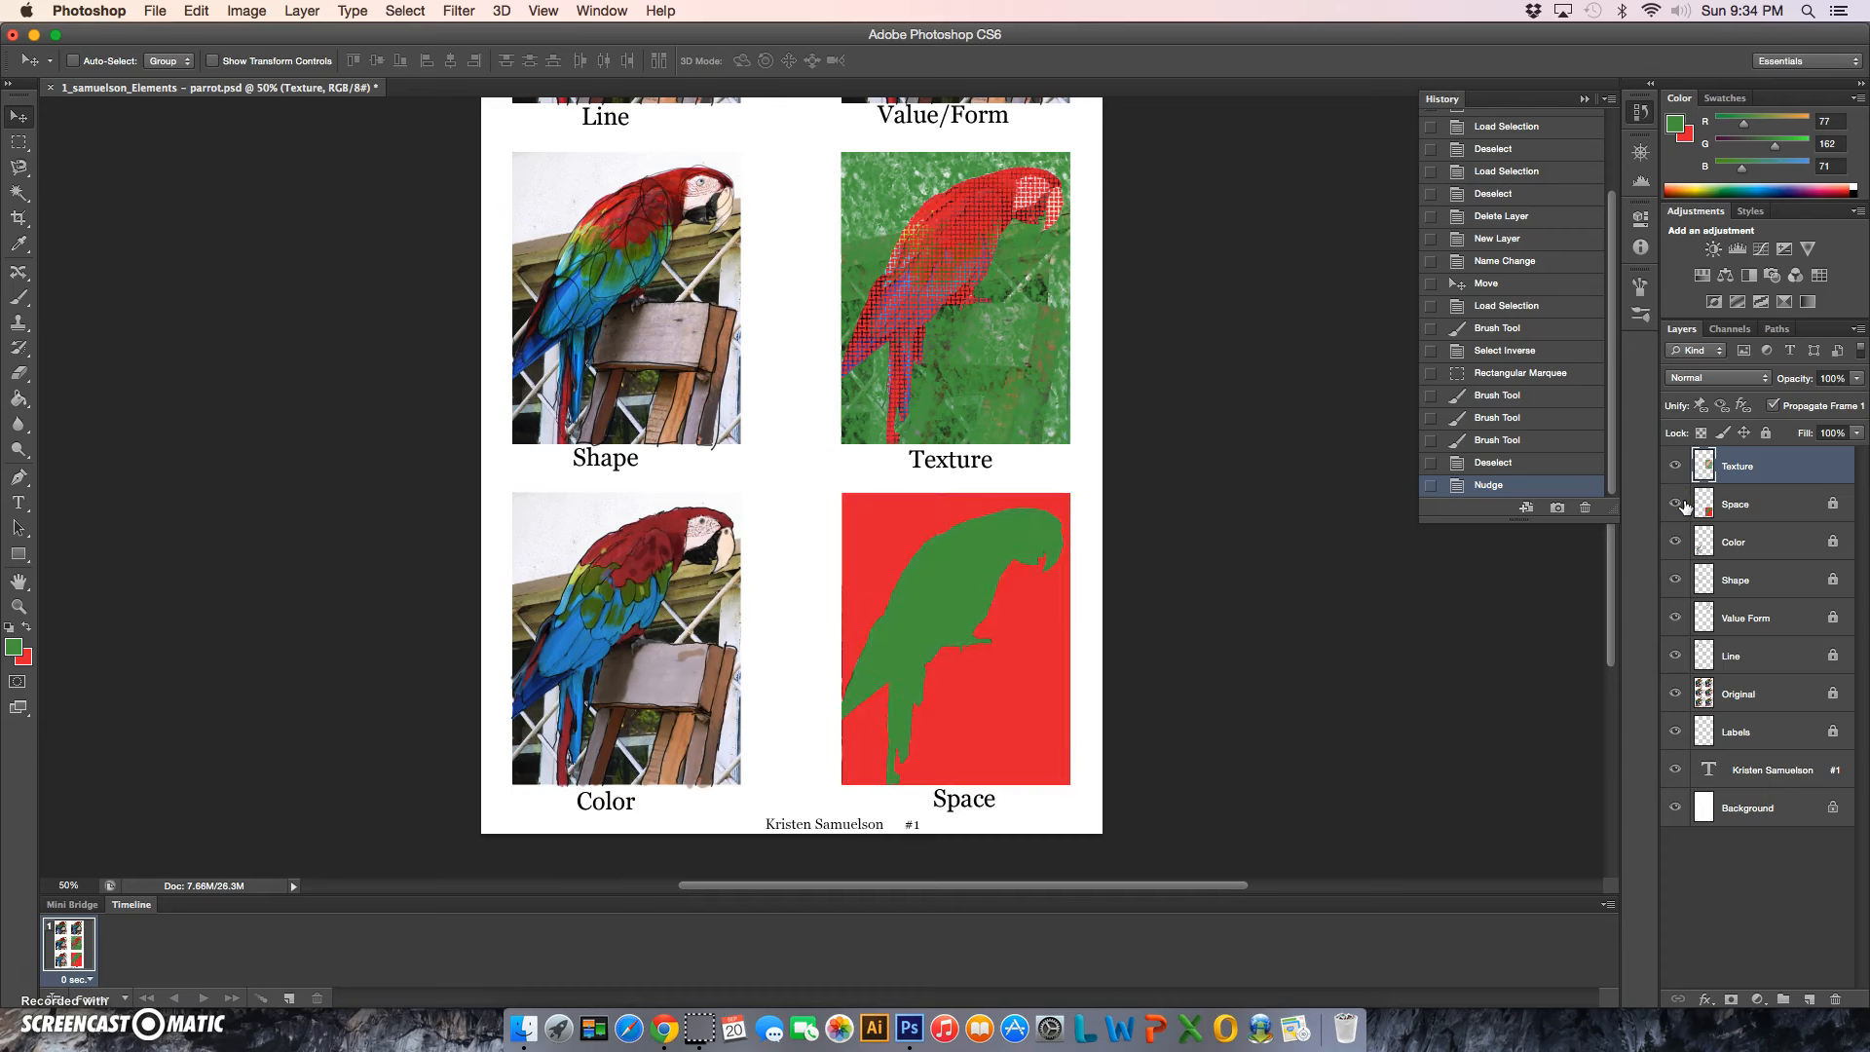
left_click(1675, 694)
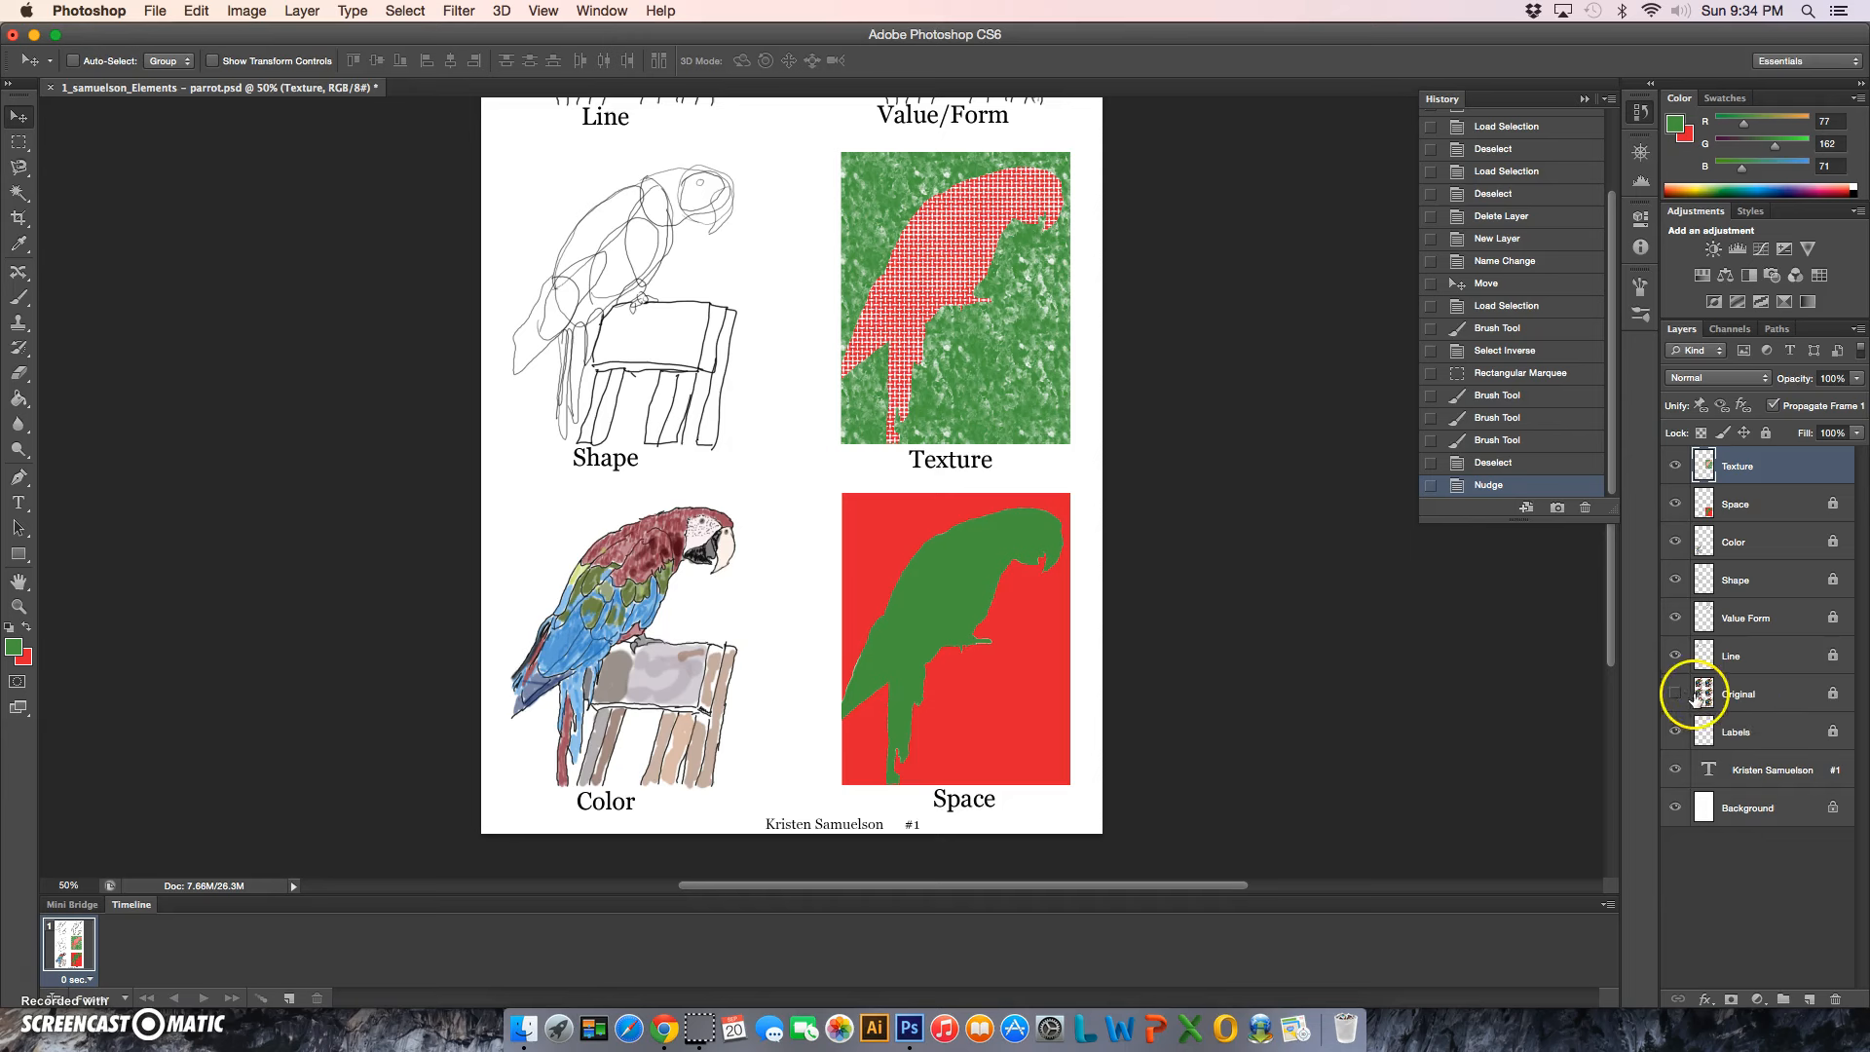
key("super+s")
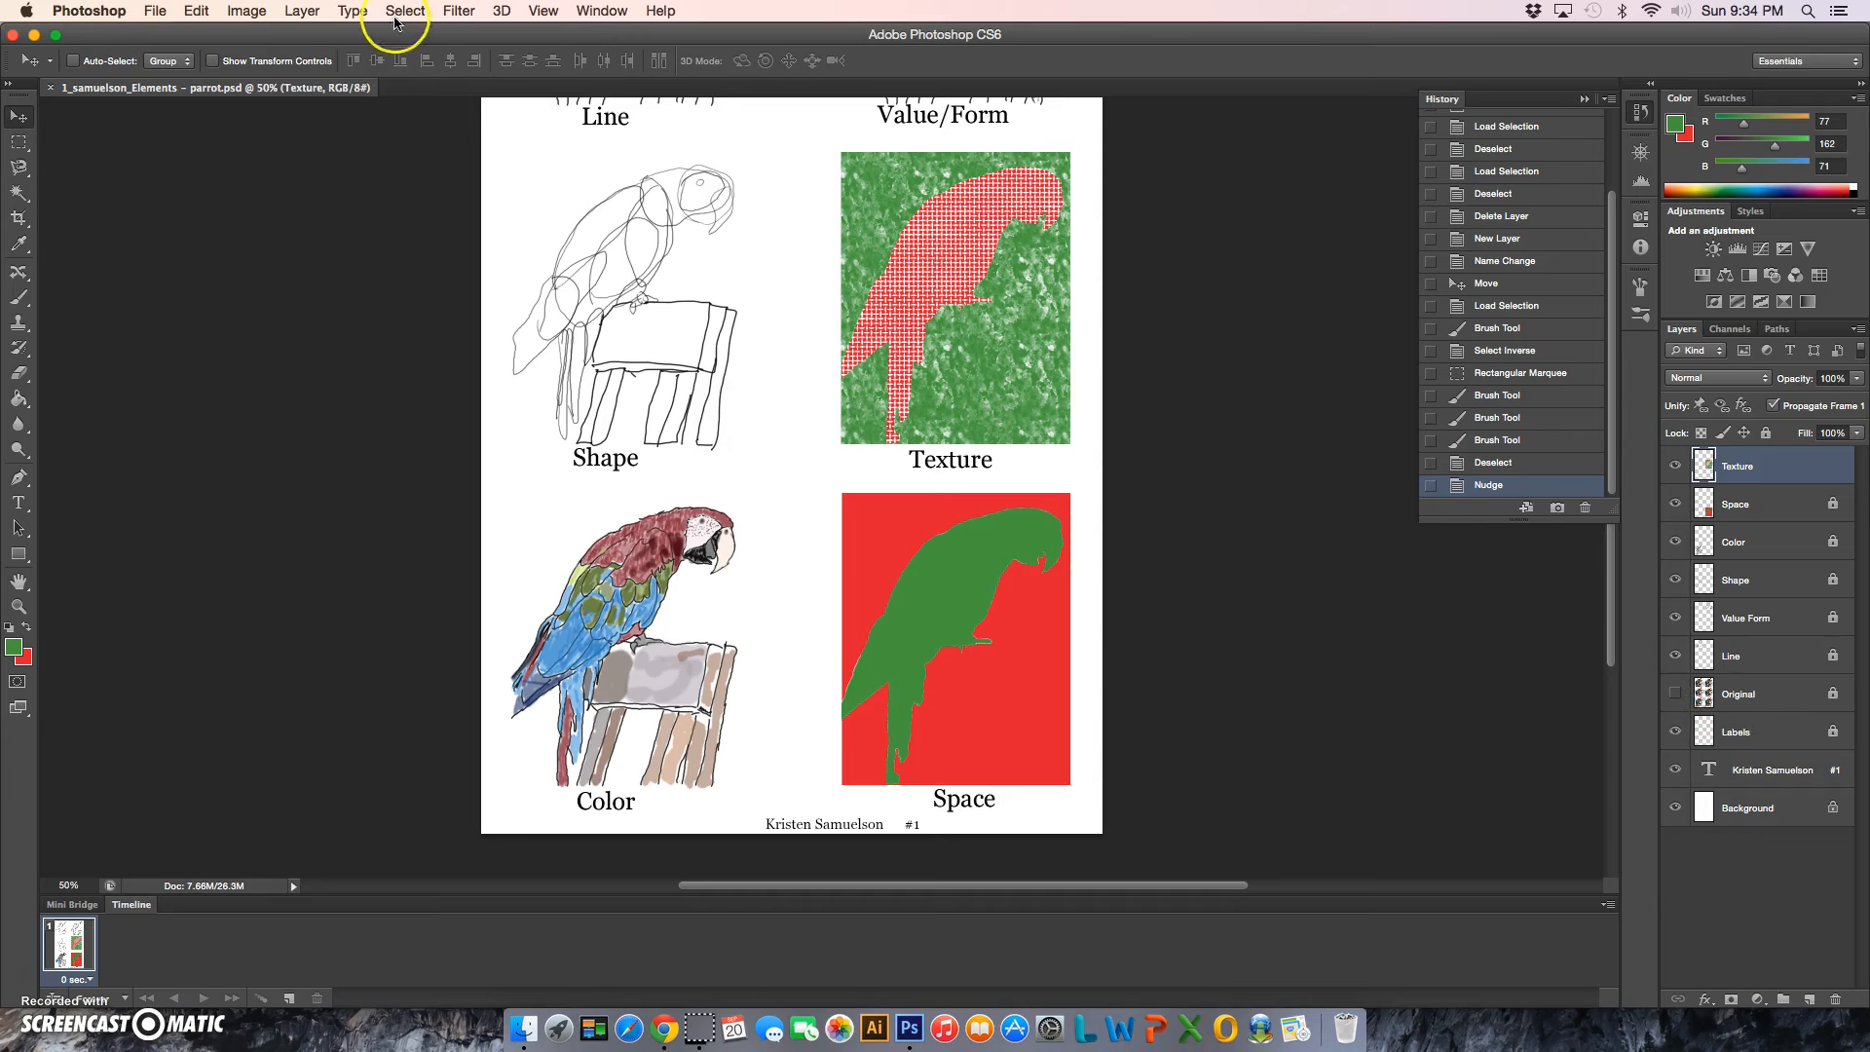
Save a JPEG version of the document in the Photoshop folder at Maximum quality 12 with the Baseline ("Standard") format option.
left_click(155, 12)
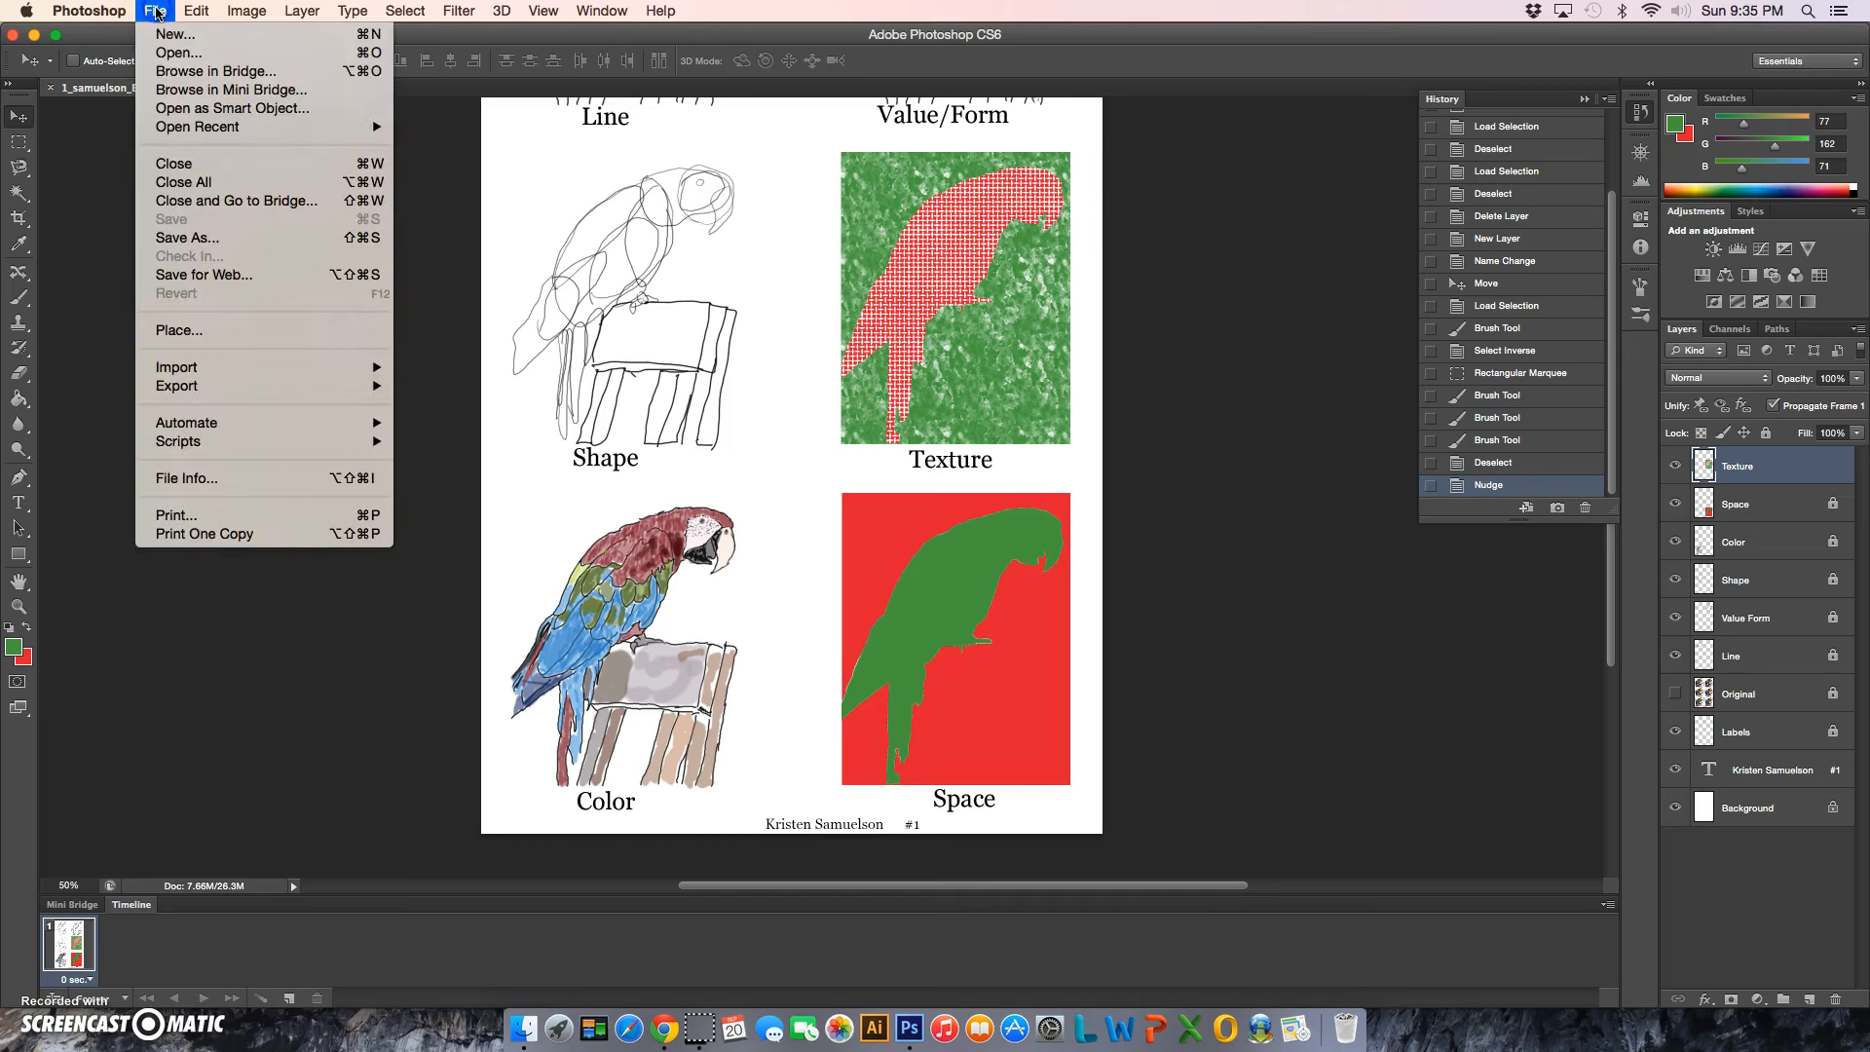
left_click(258, 244)
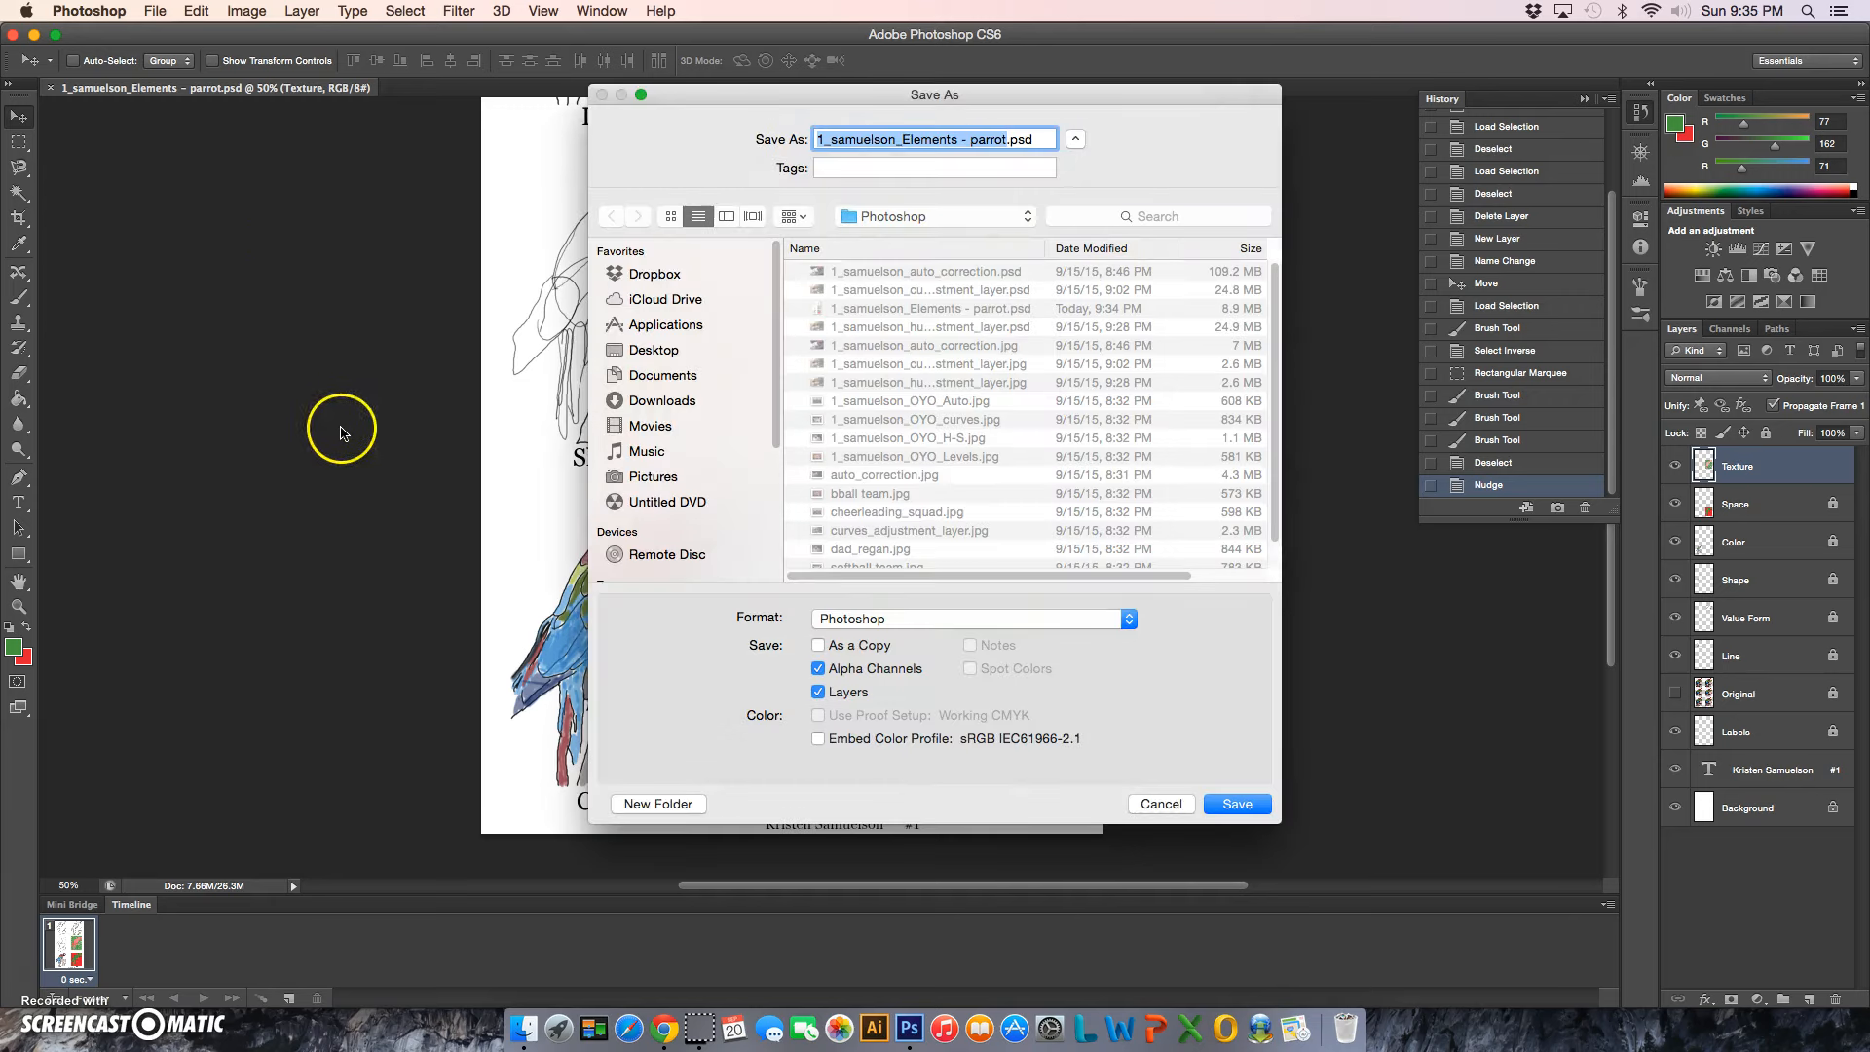
left_click(846, 618)
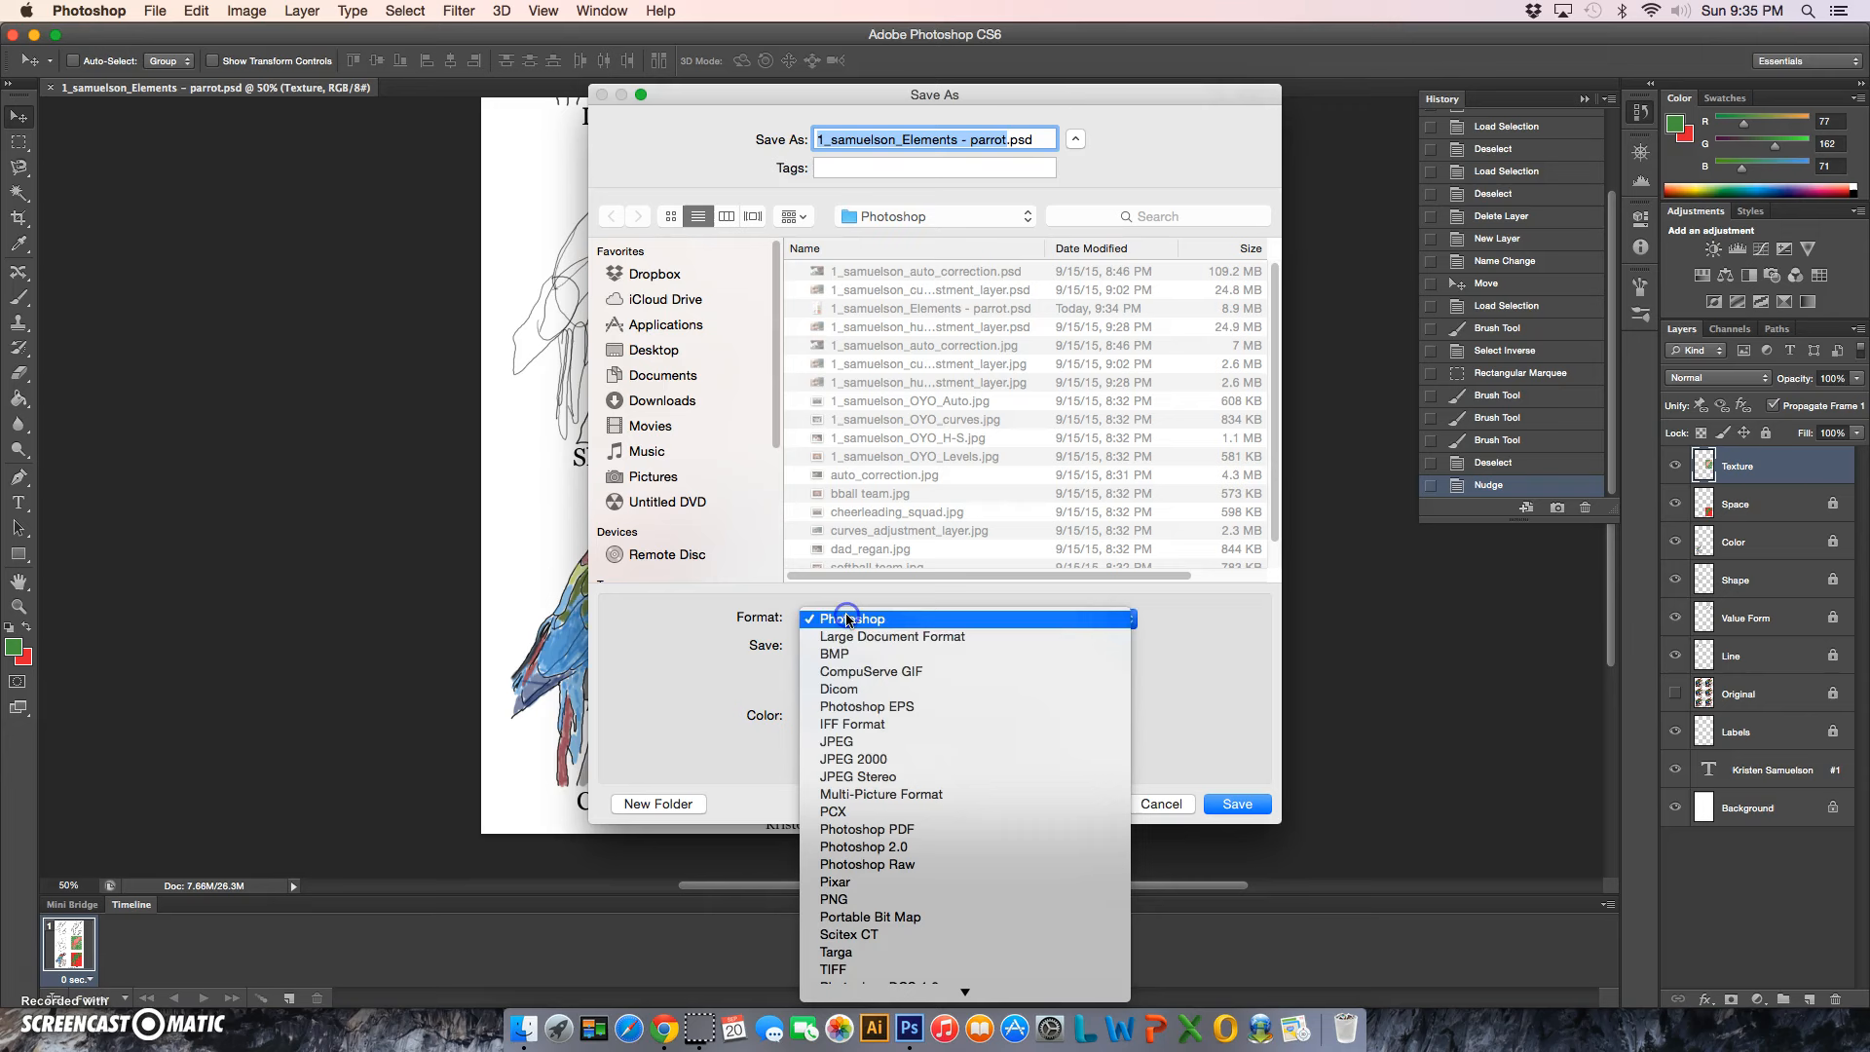
left_click(894, 742)
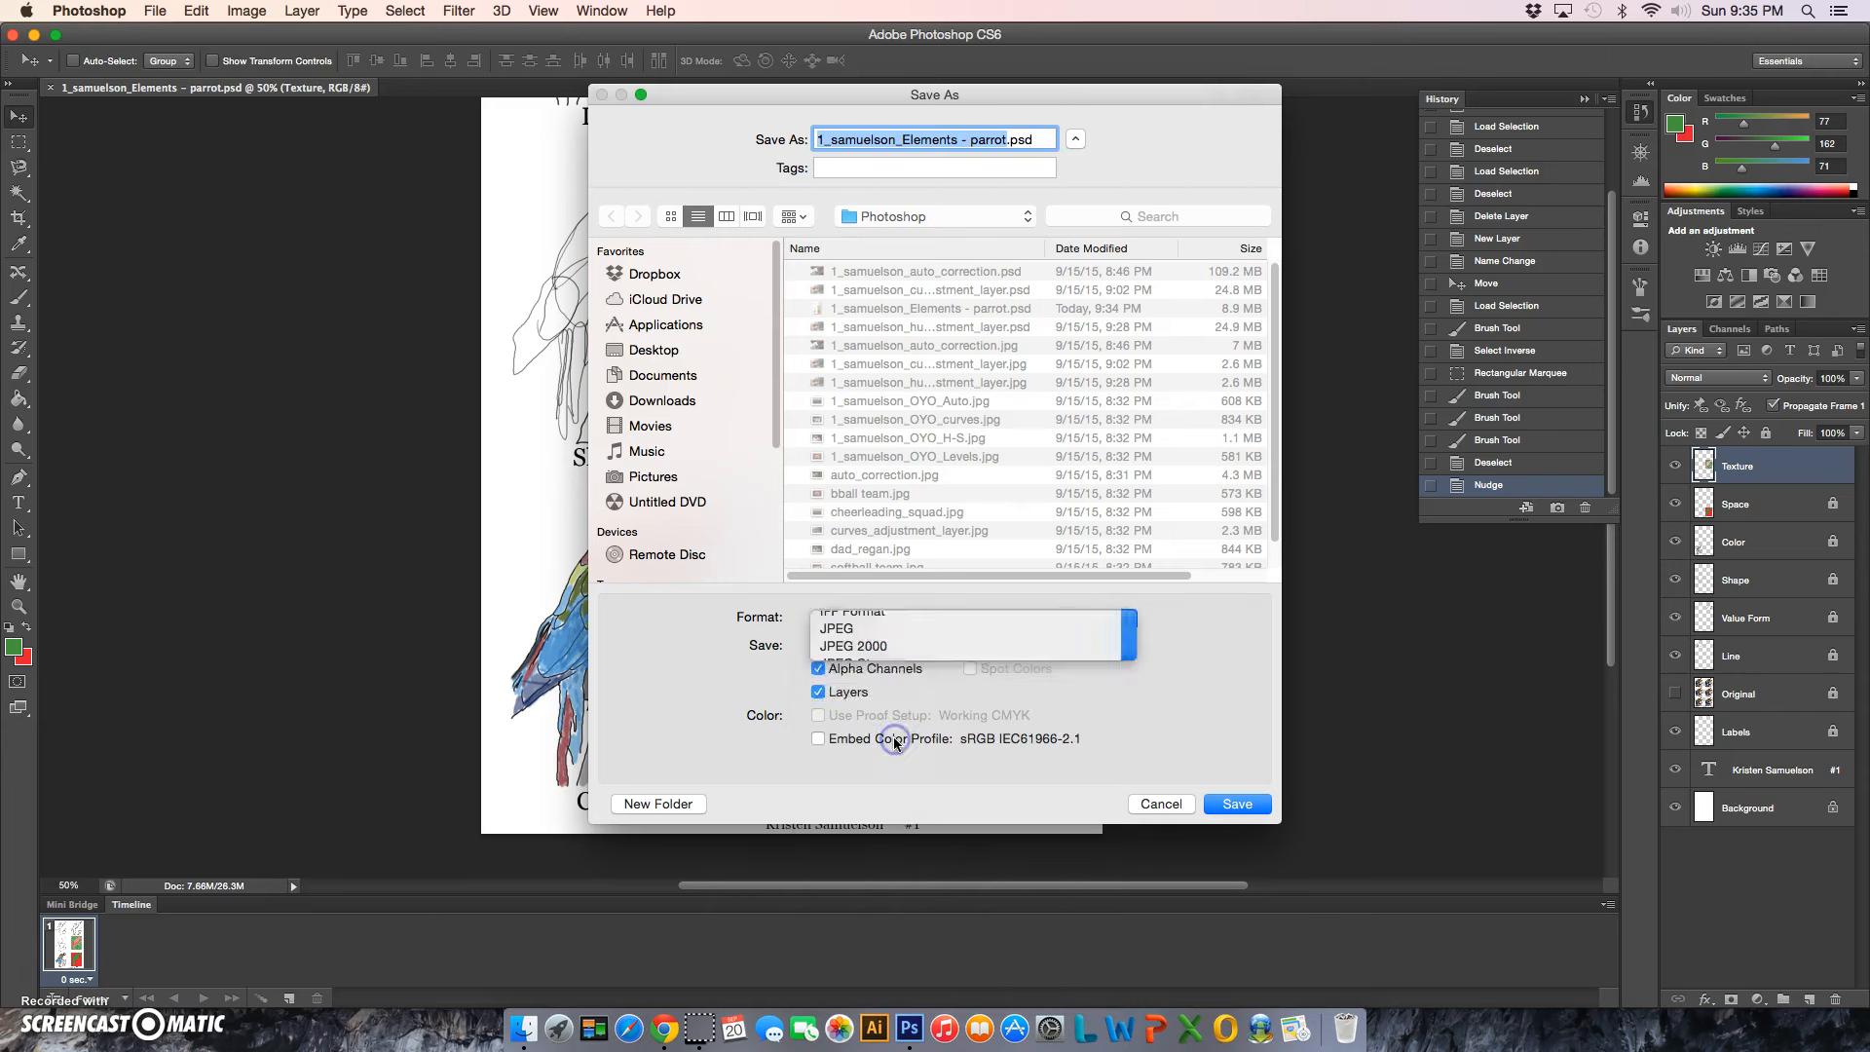
left_click(1235, 805)
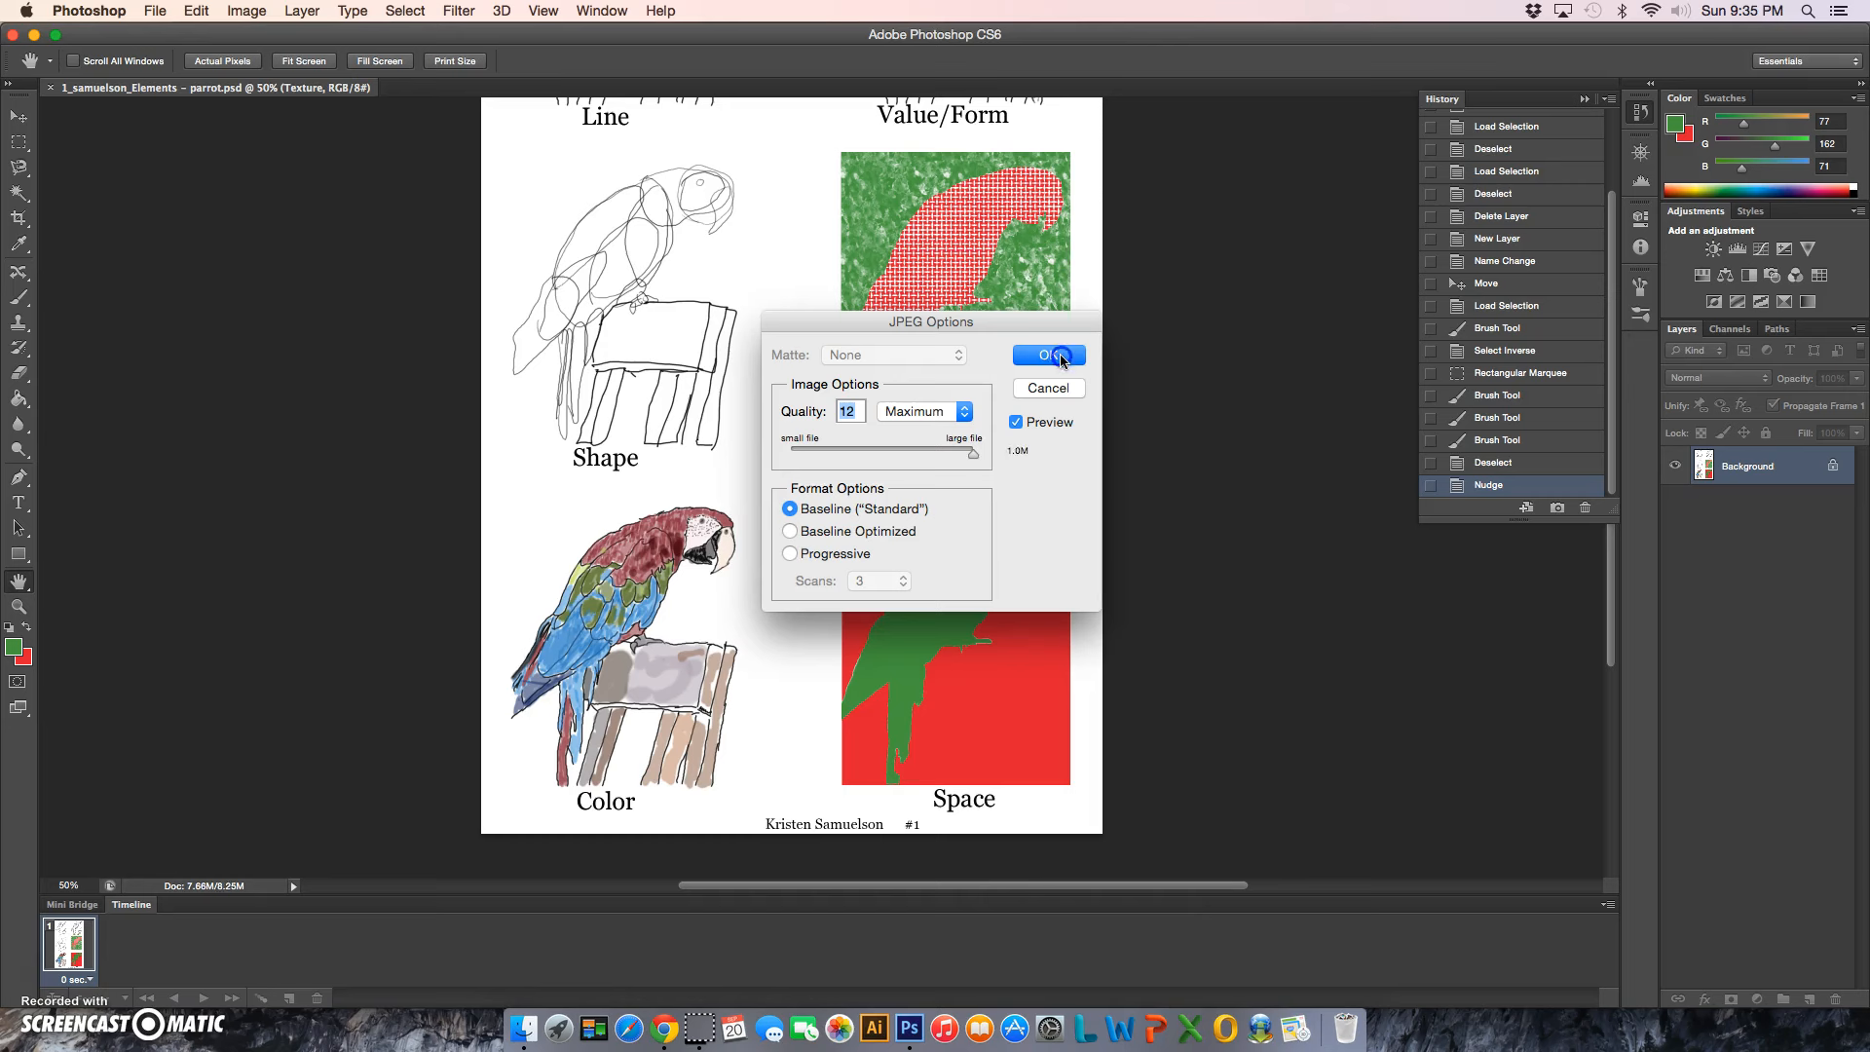
left_click(1060, 358)
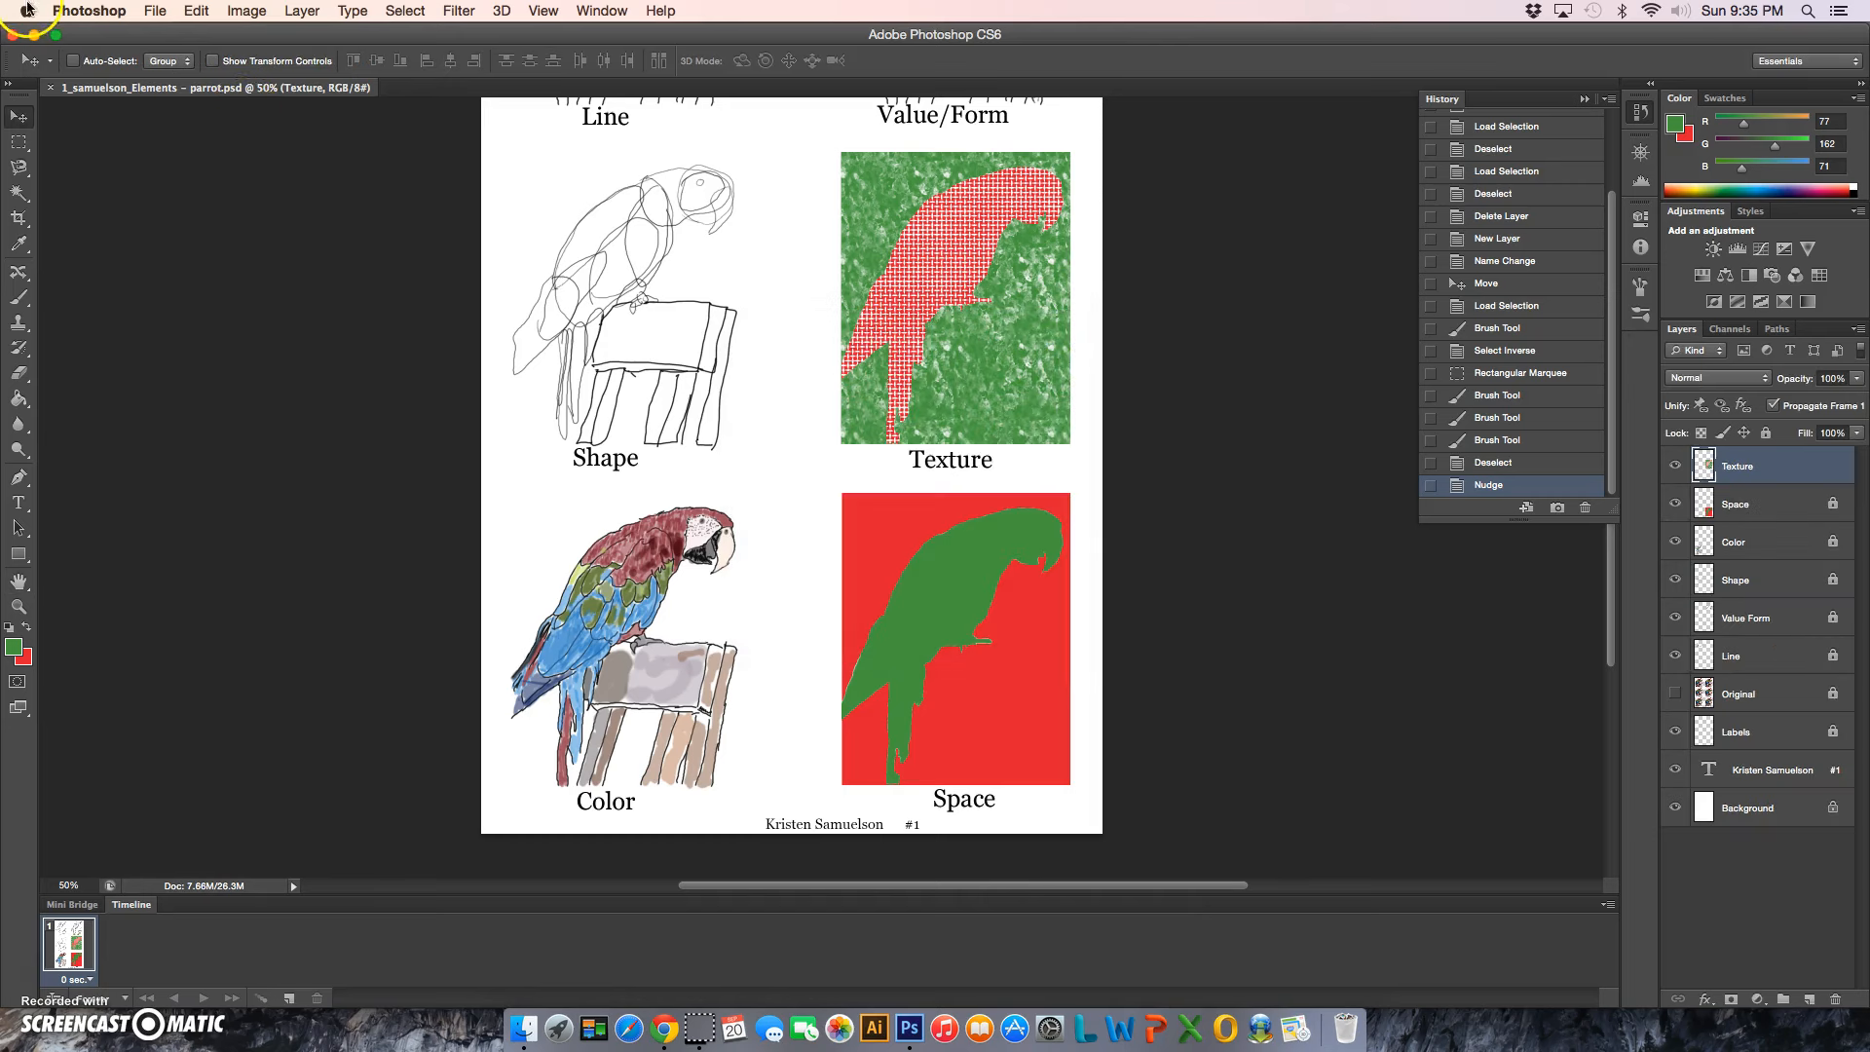